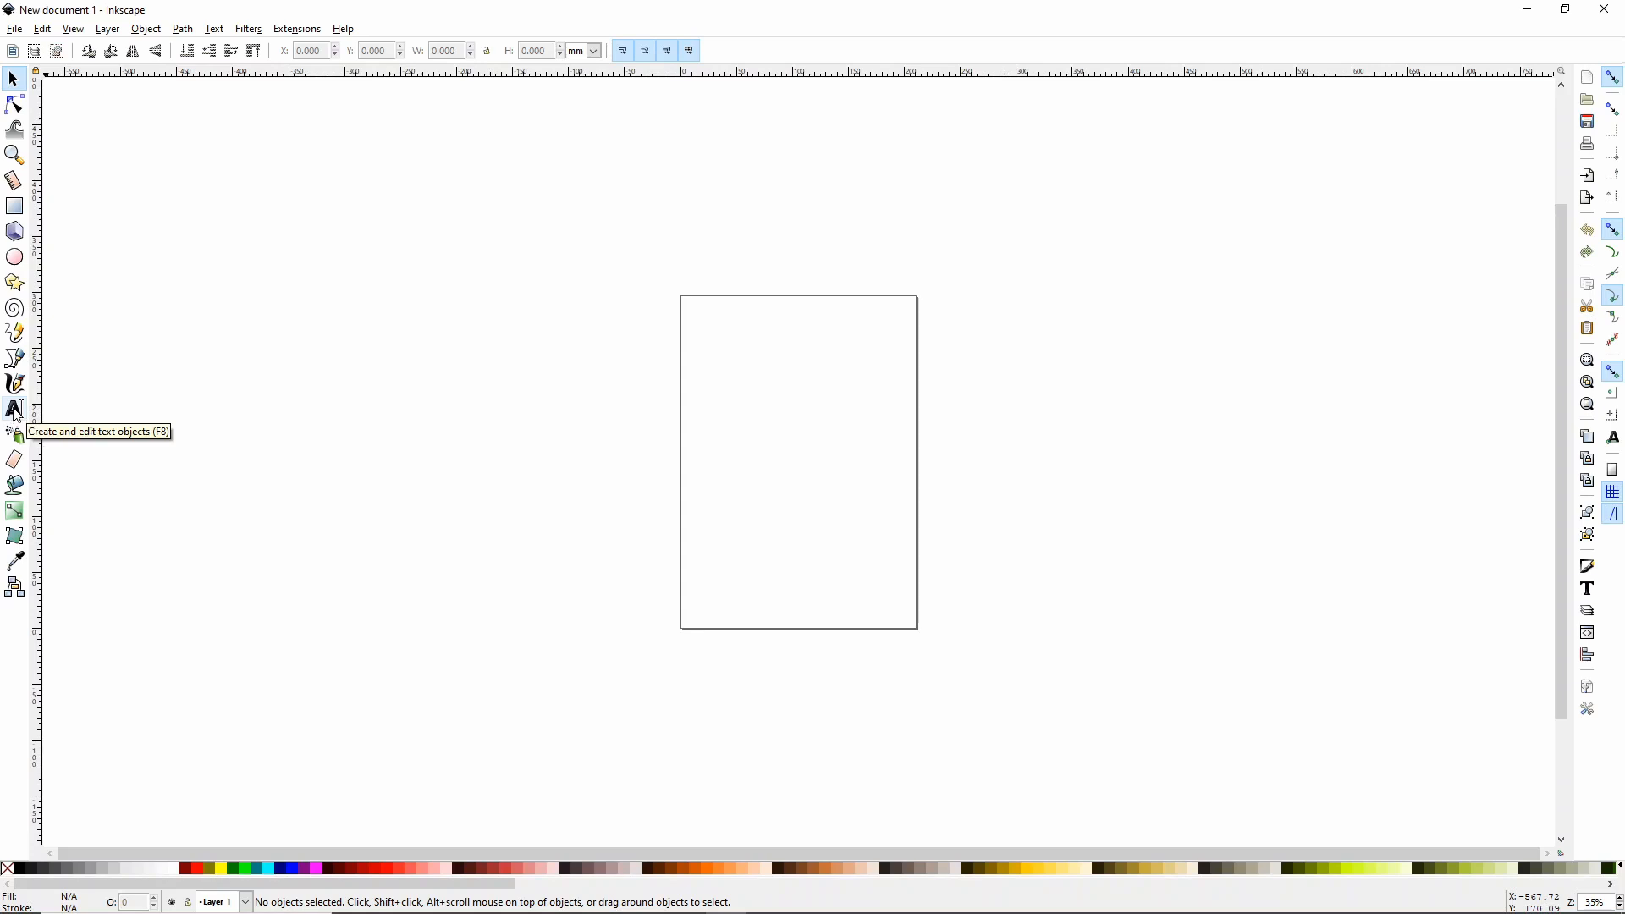
Create a text object reading "HHPPY" in Impact at size 30 on the empty canvas left of the page
click(15, 412)
click(175, 354)
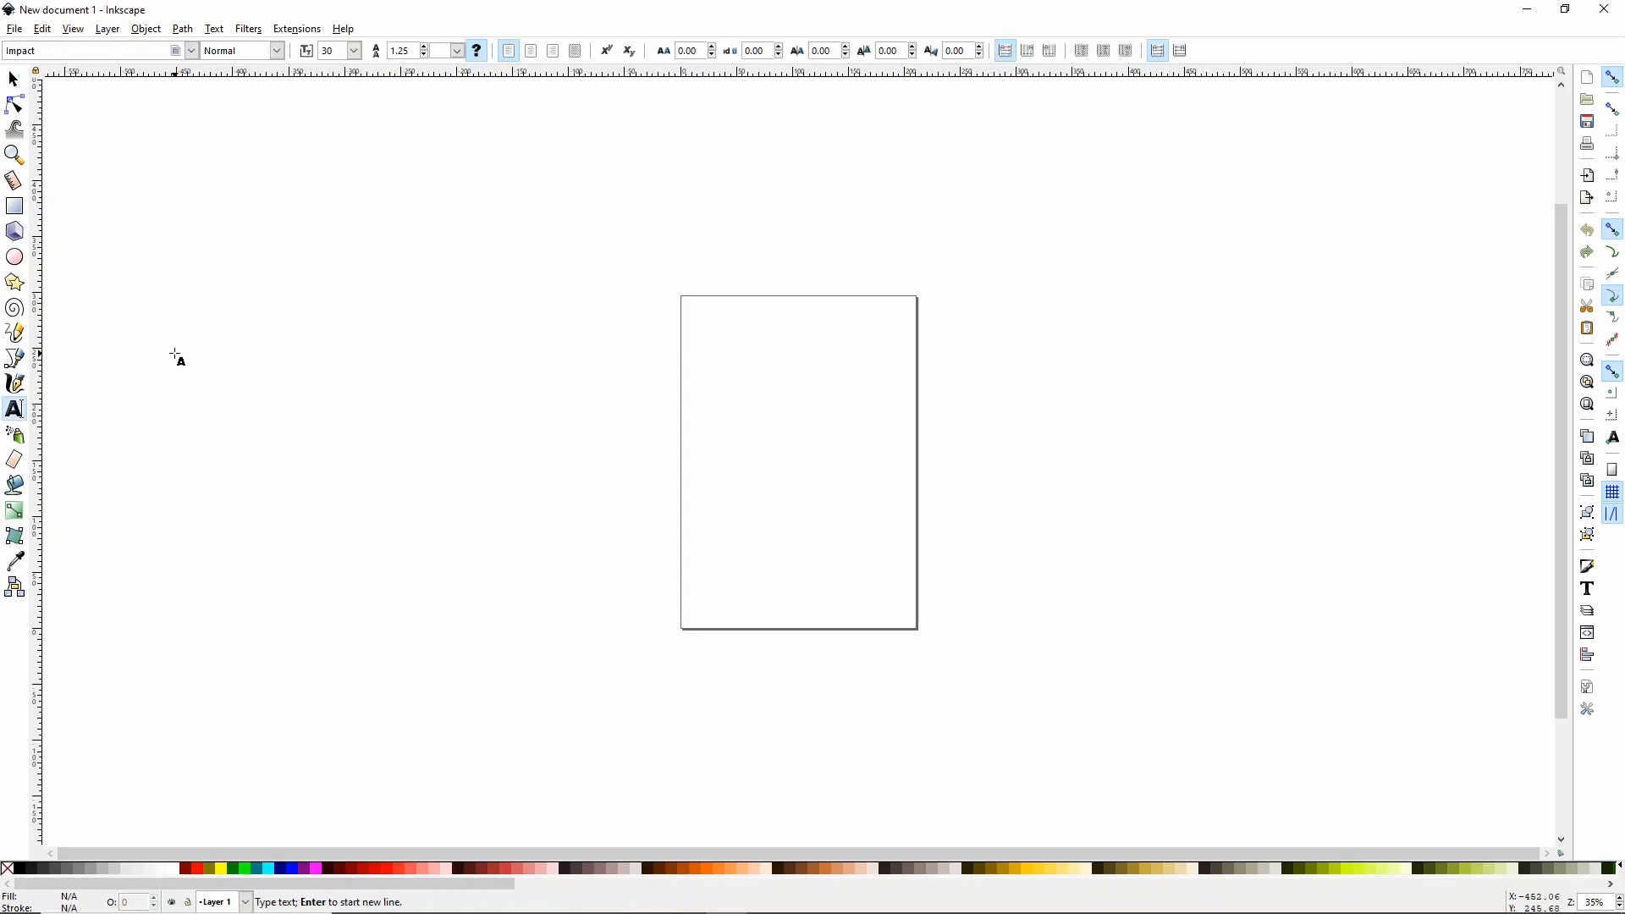
text(MAP)
key(BackSpace)
key(BackSpace)
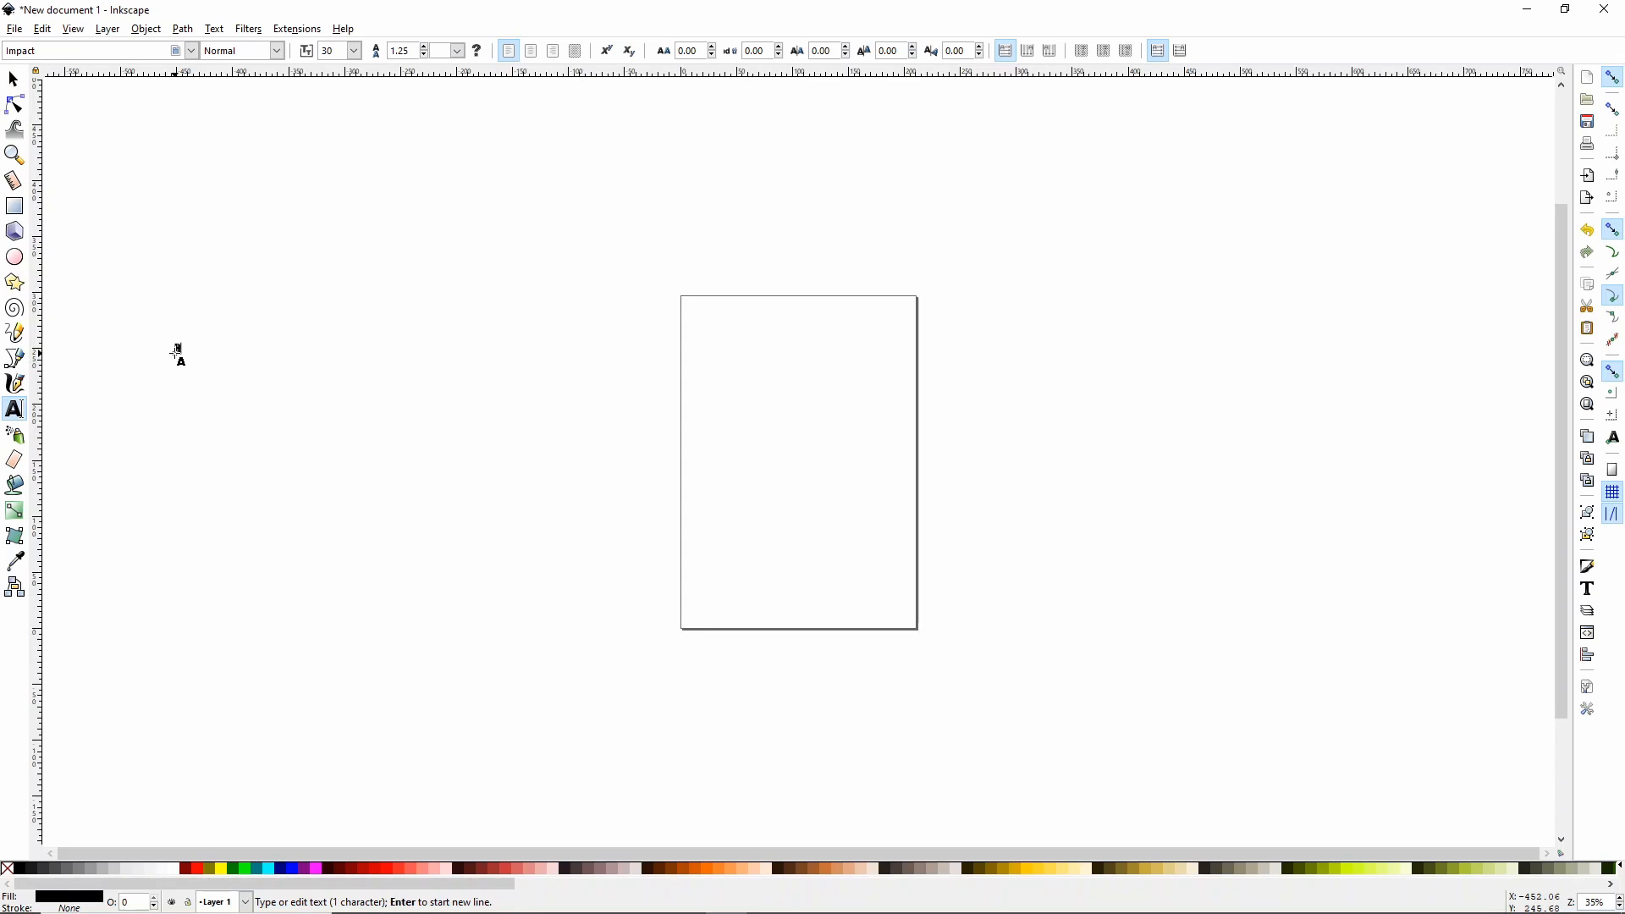
text(APPY)
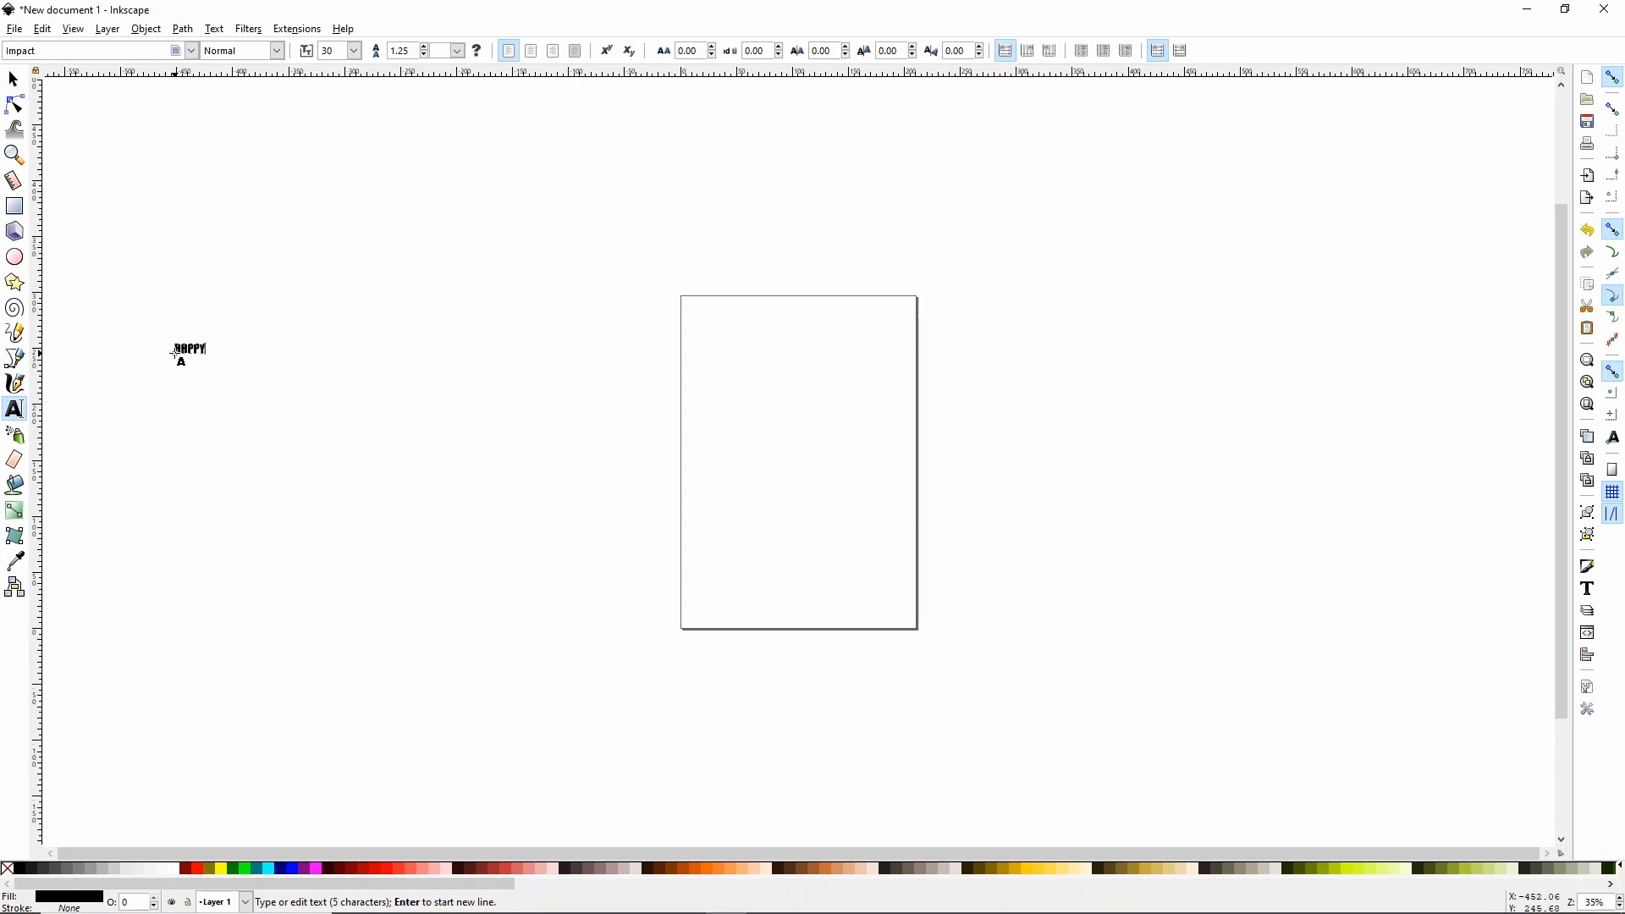
Scale the text proportionally to about 276 mm wide
click(14, 80)
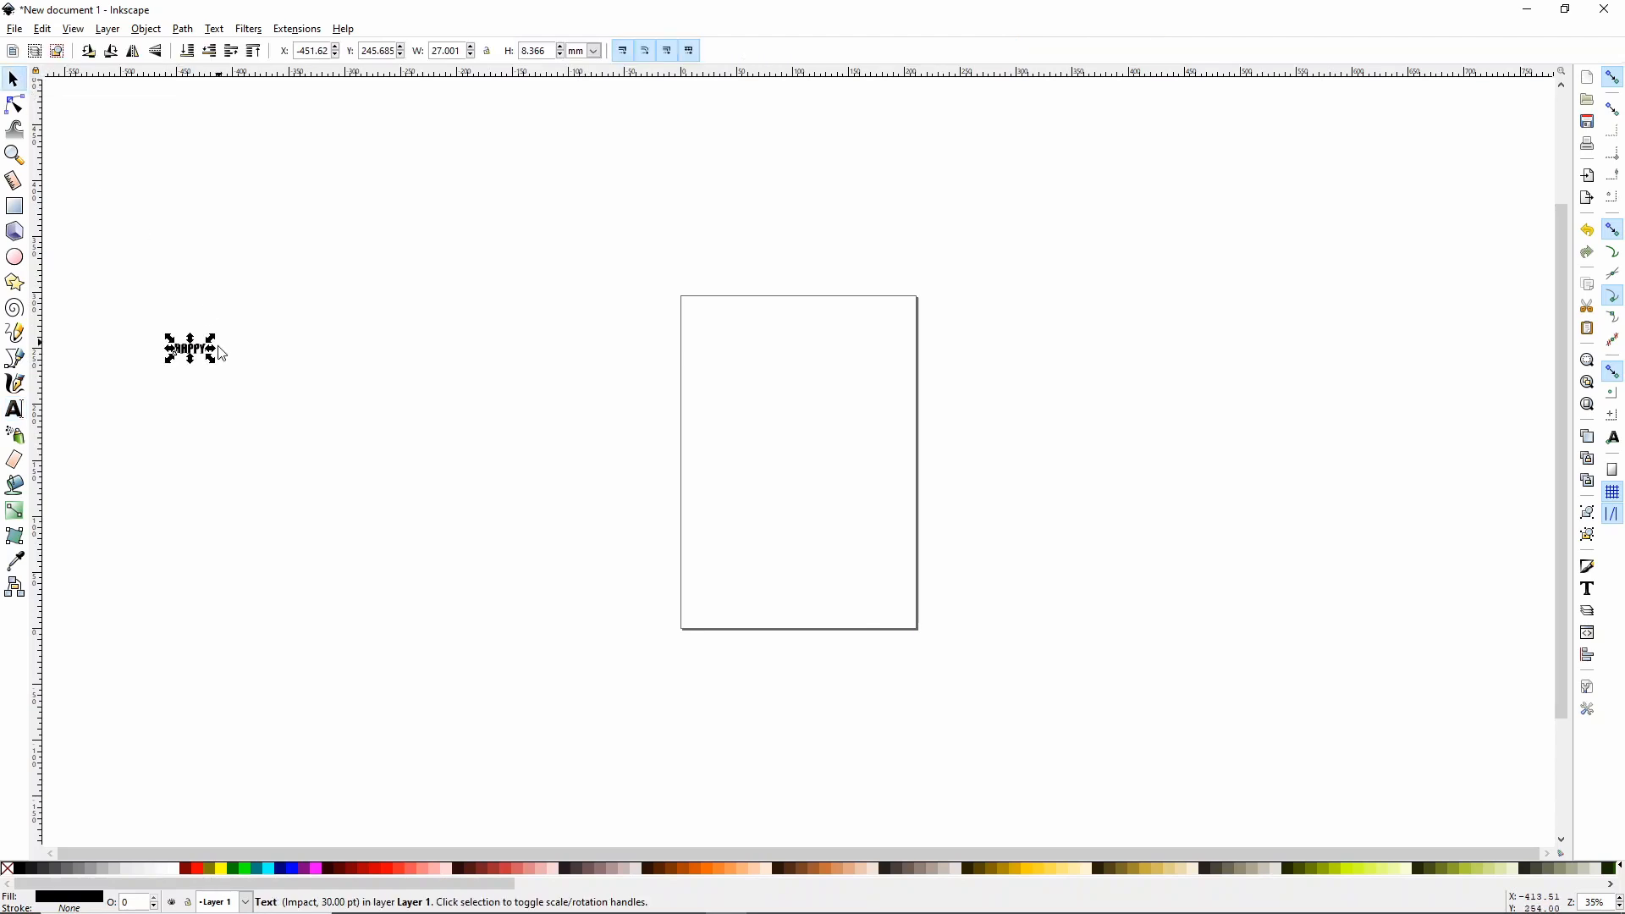
key(ctrl)
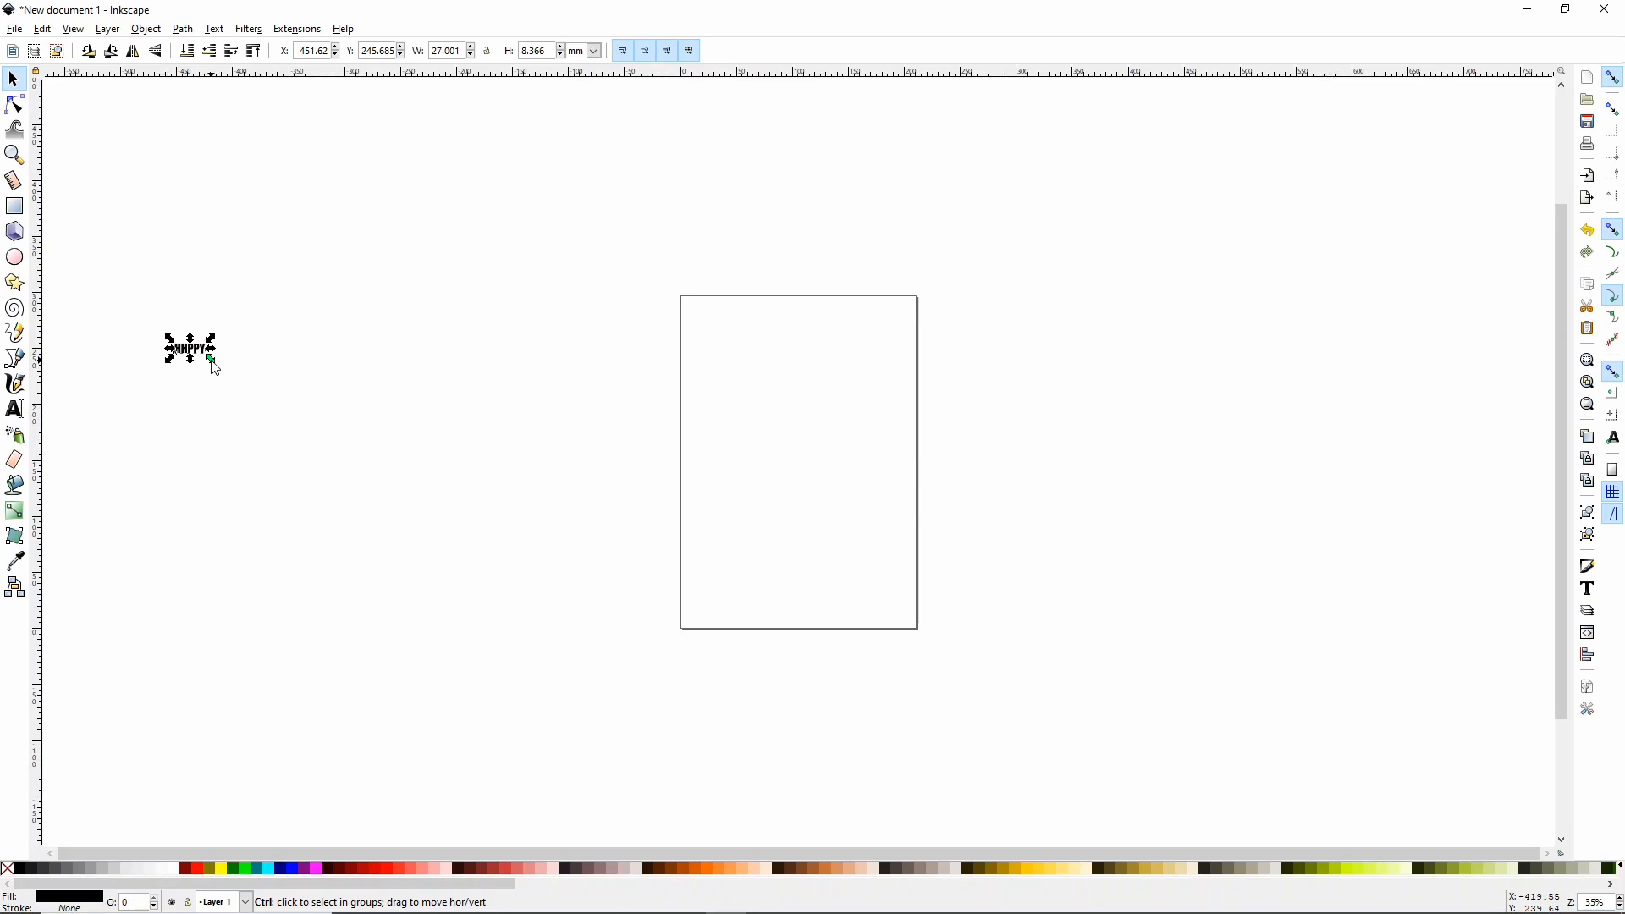
drag(212, 360, 490, 569)
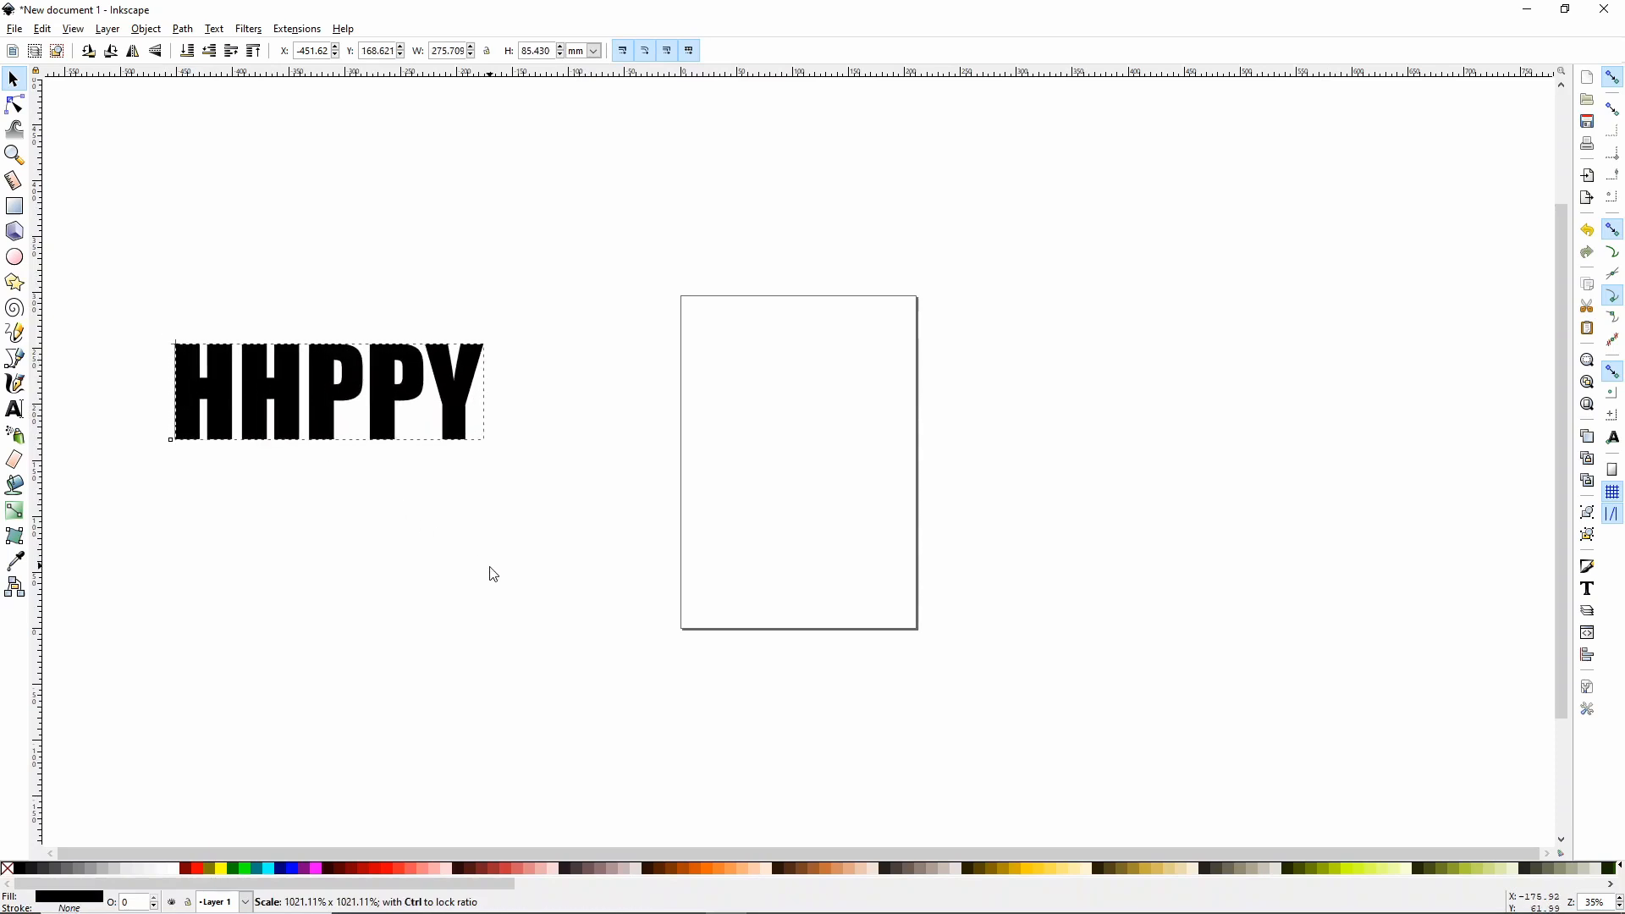
Replace the second letter of the text with A so the word reads HAPPY
double_click(303, 377)
key(BackSpace)
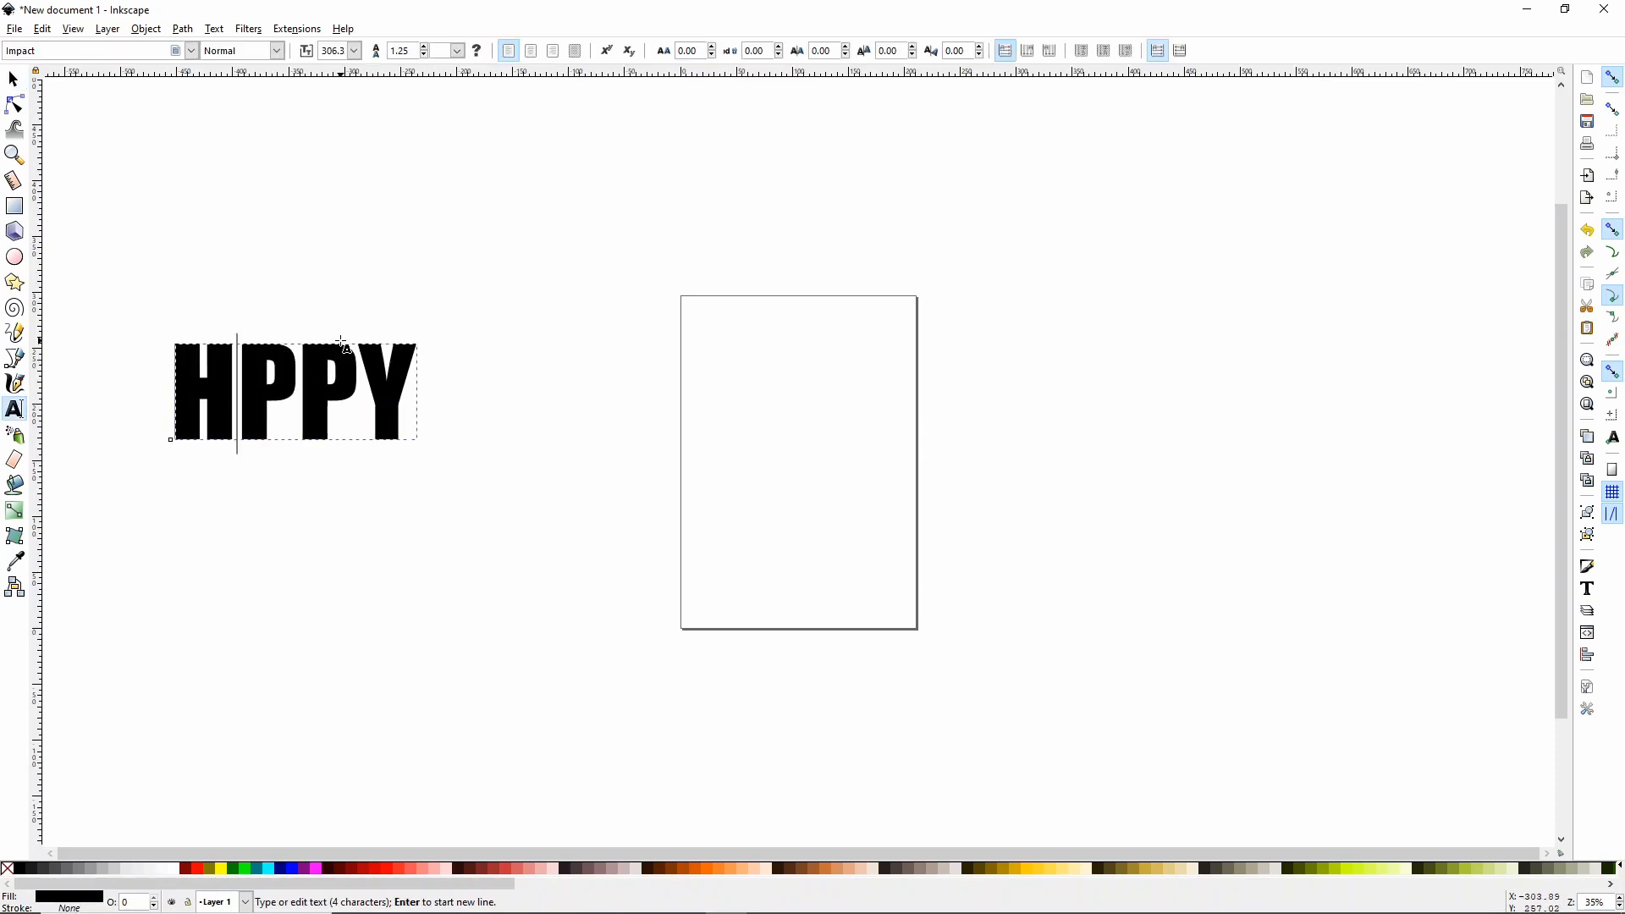
text(A)
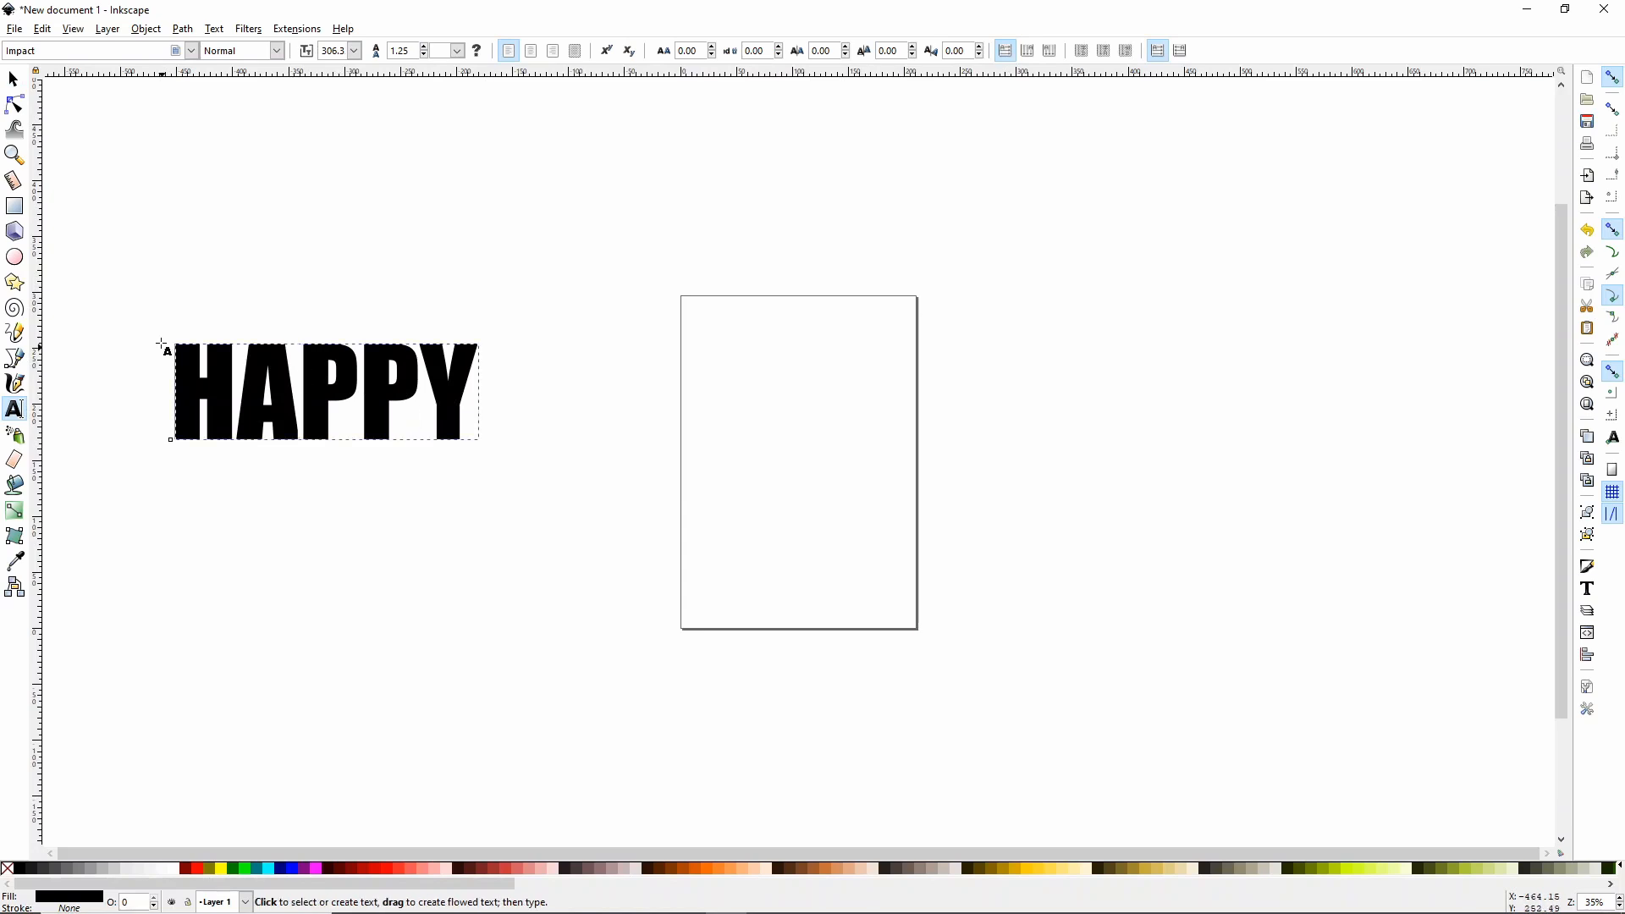
key(Escape)
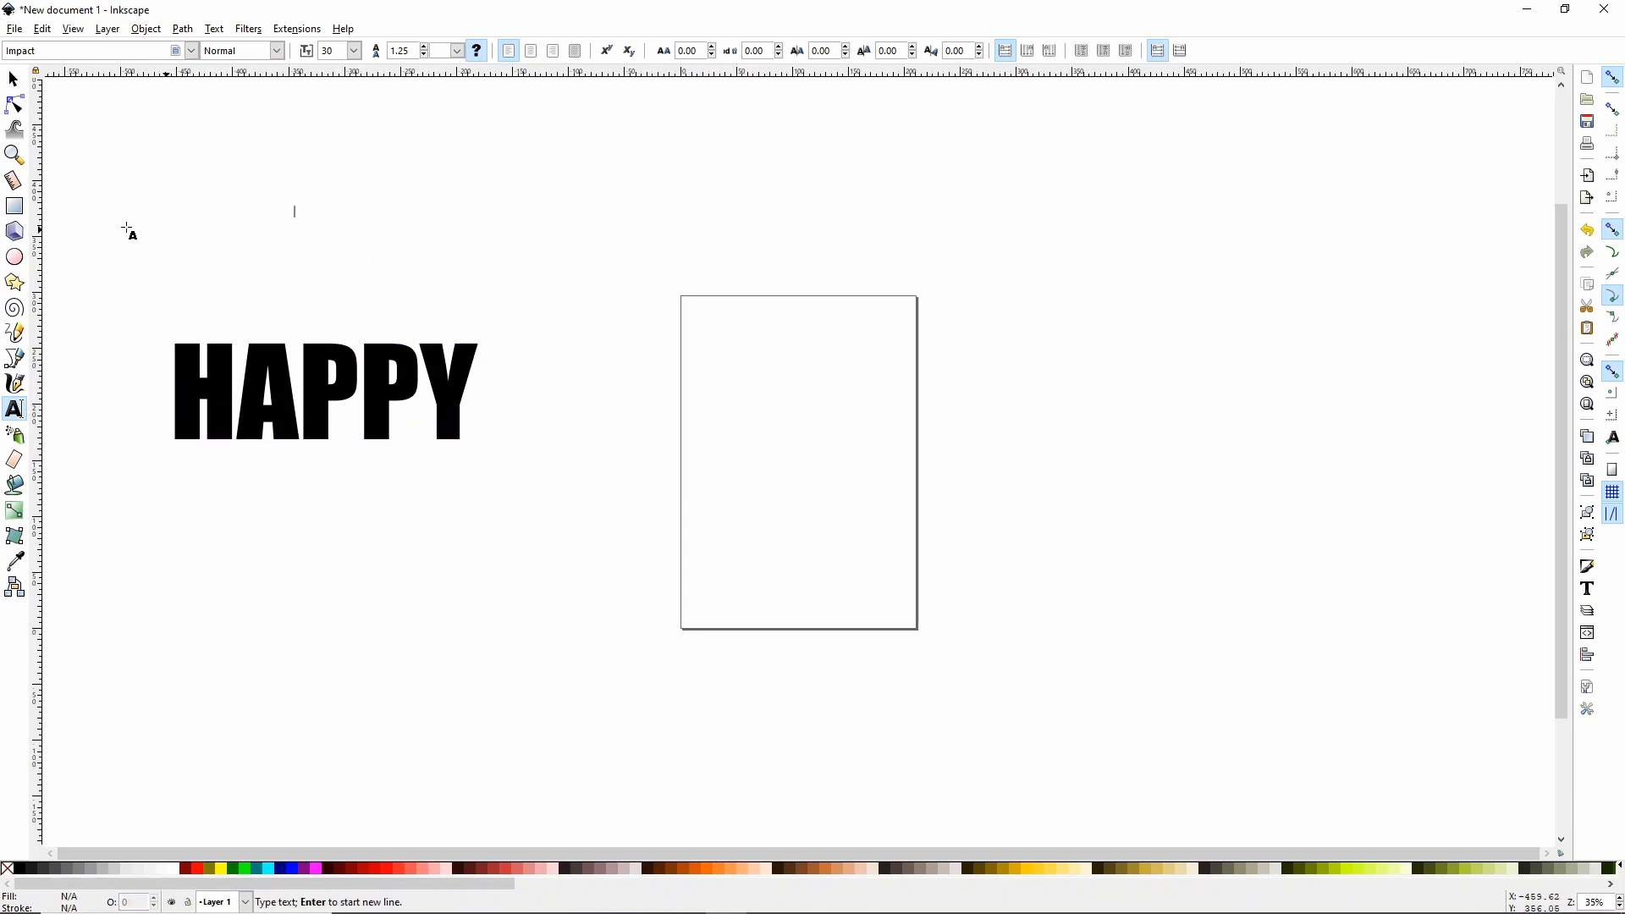
Move the HAPPY text right so it overlaps the page's left edge, at about X -243 mm, Y 180 mm
click(13, 80)
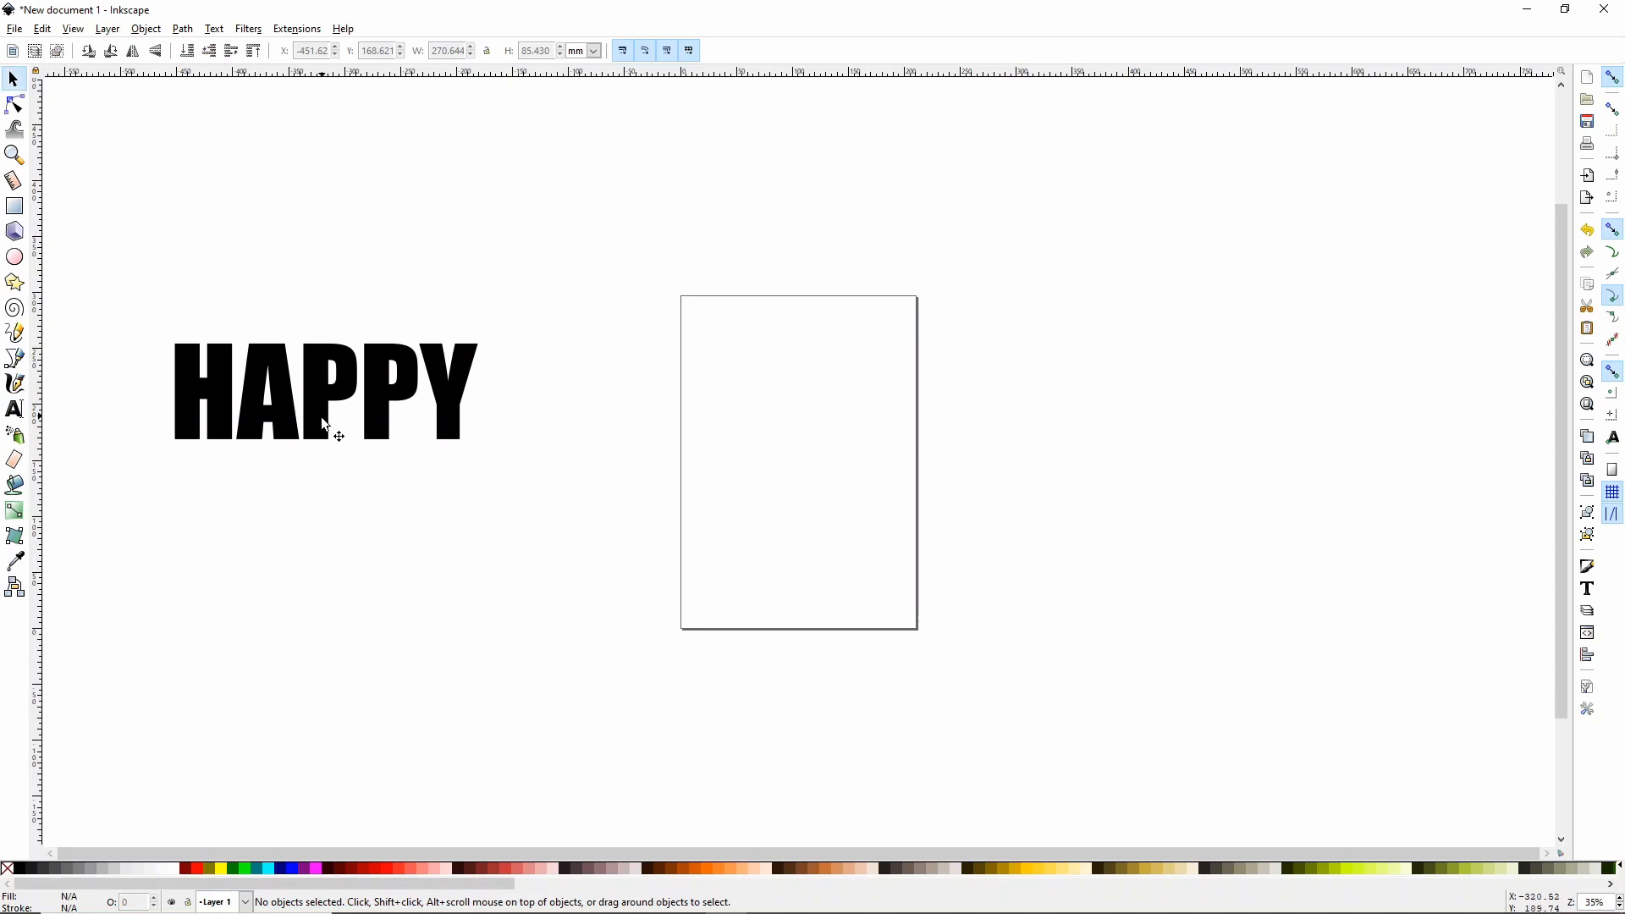
drag(288, 423, 513, 406)
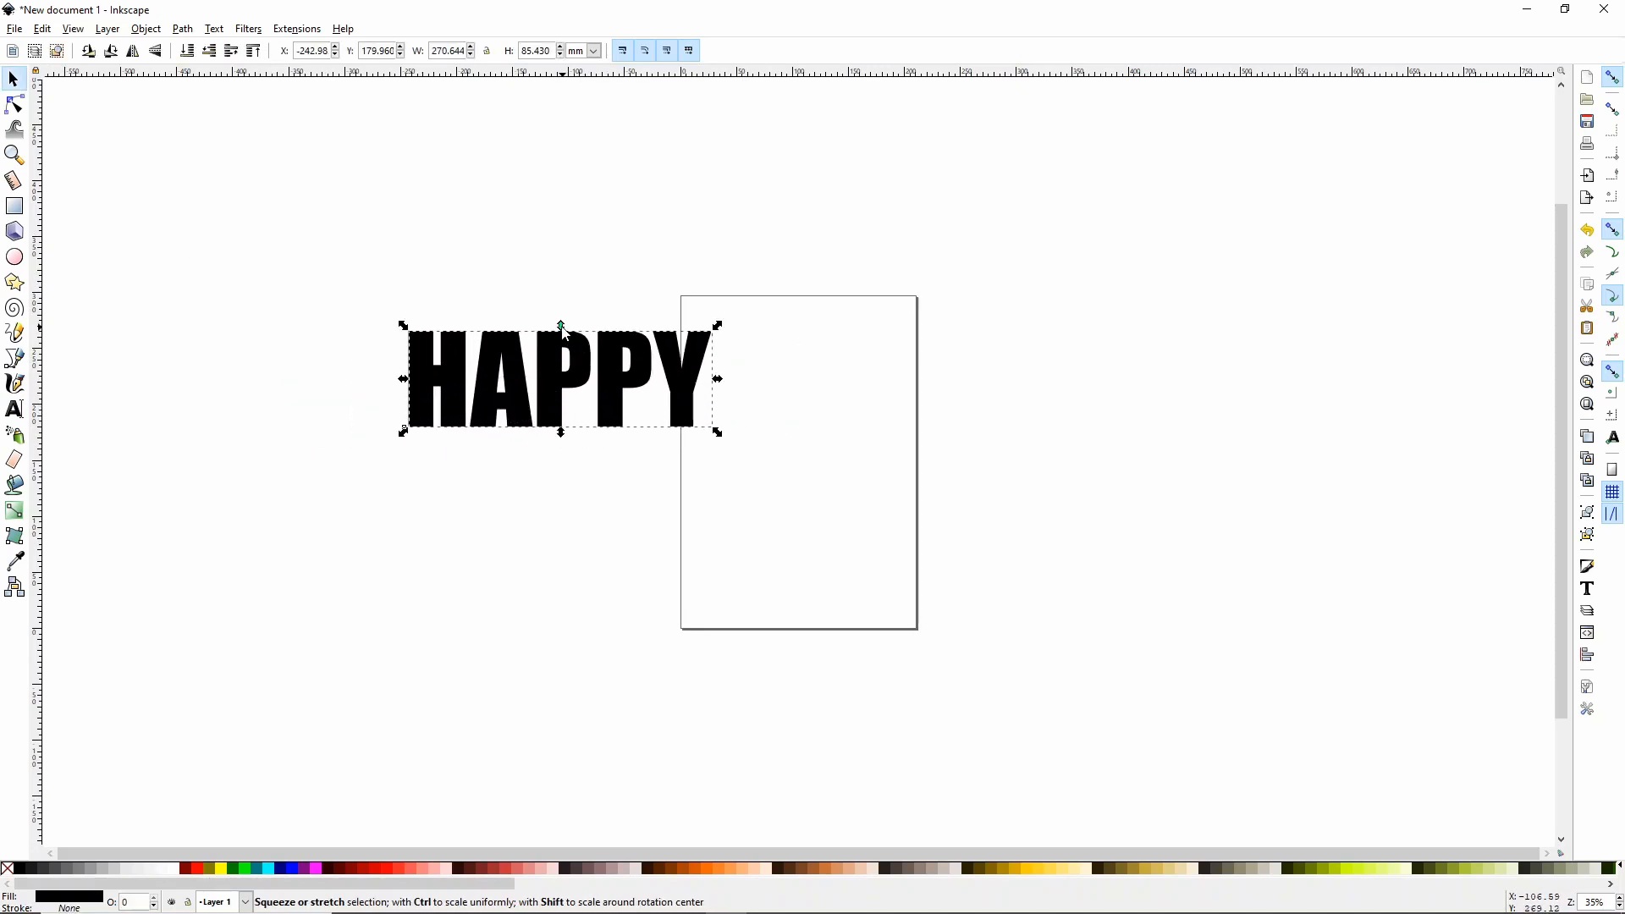
Change the font of the HAPPY text to Americano
double_click(551, 383)
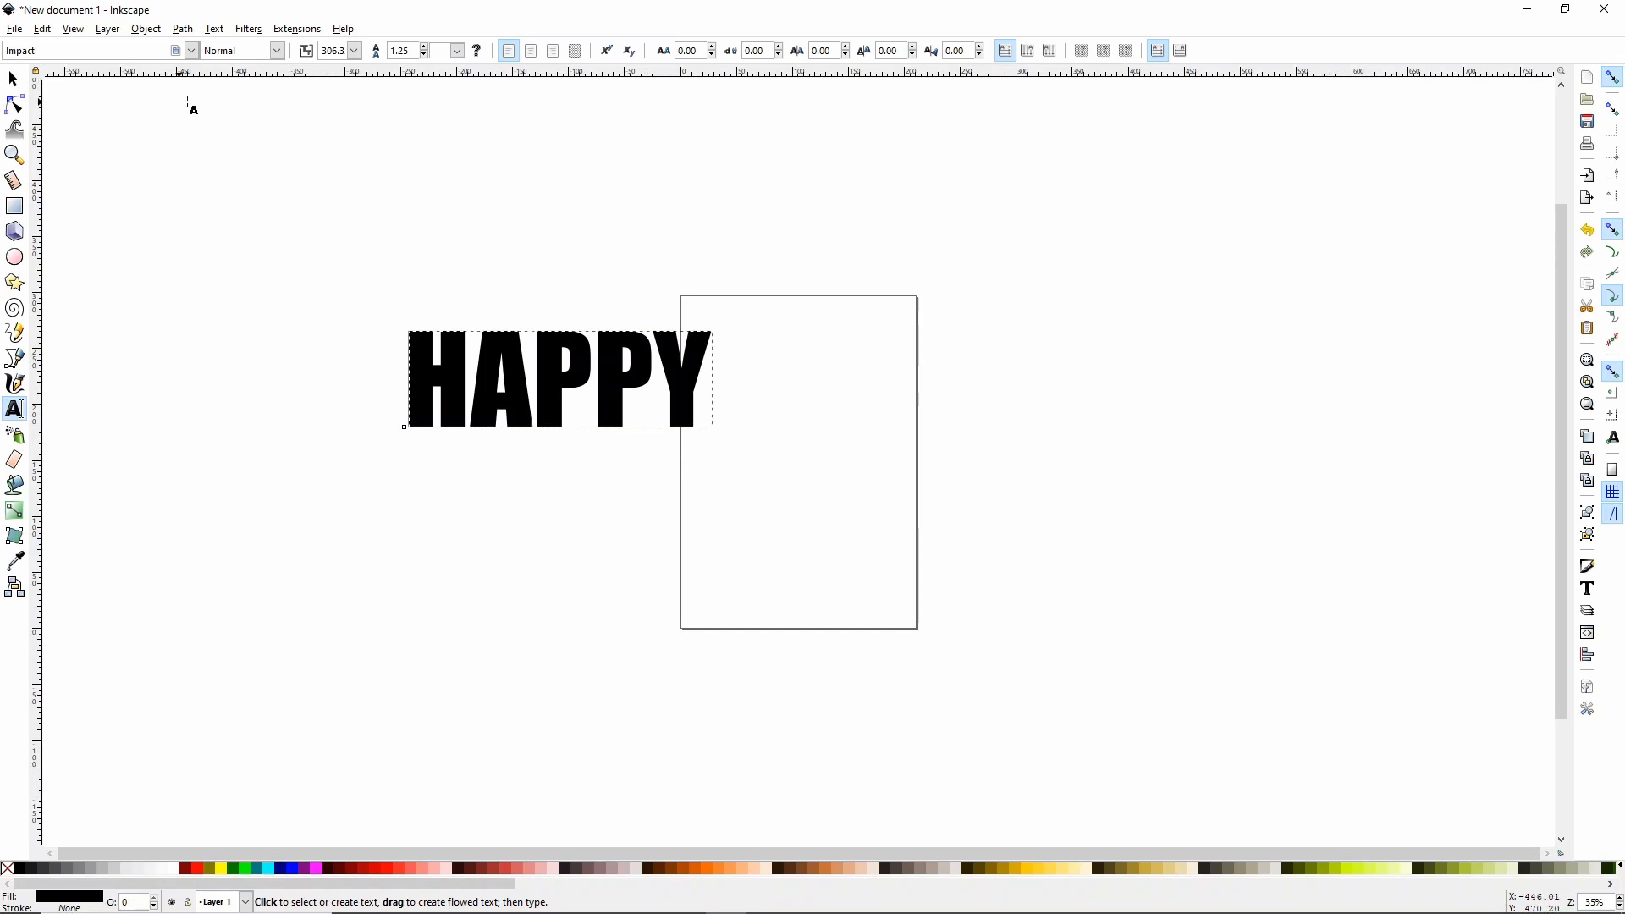
click(193, 51)
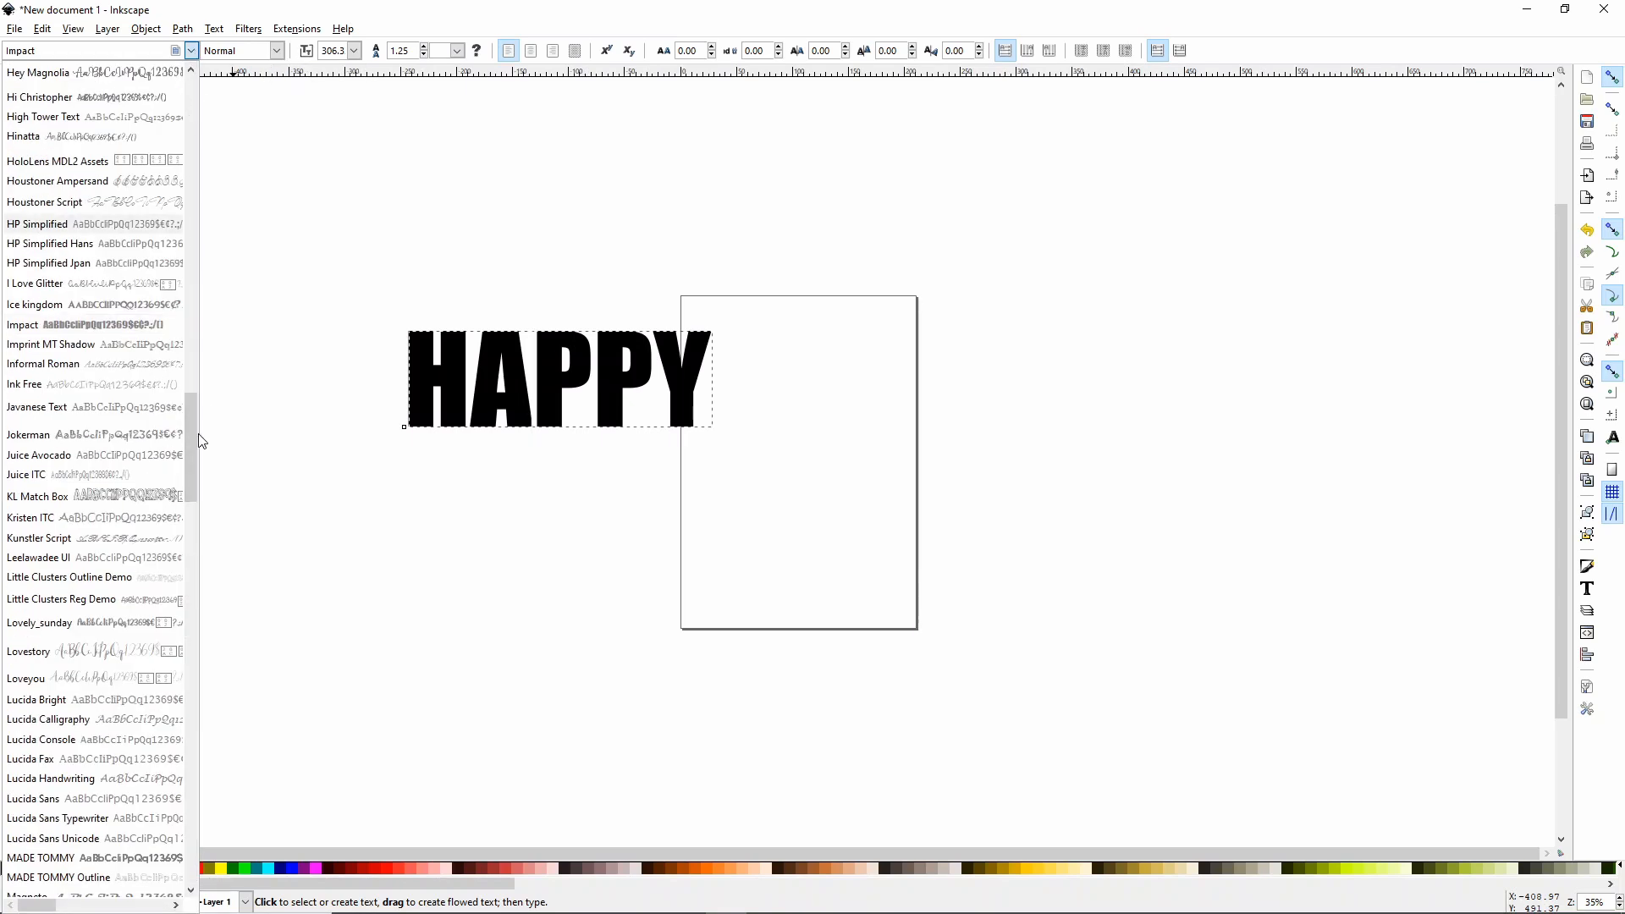
drag(189, 435, 183, 74)
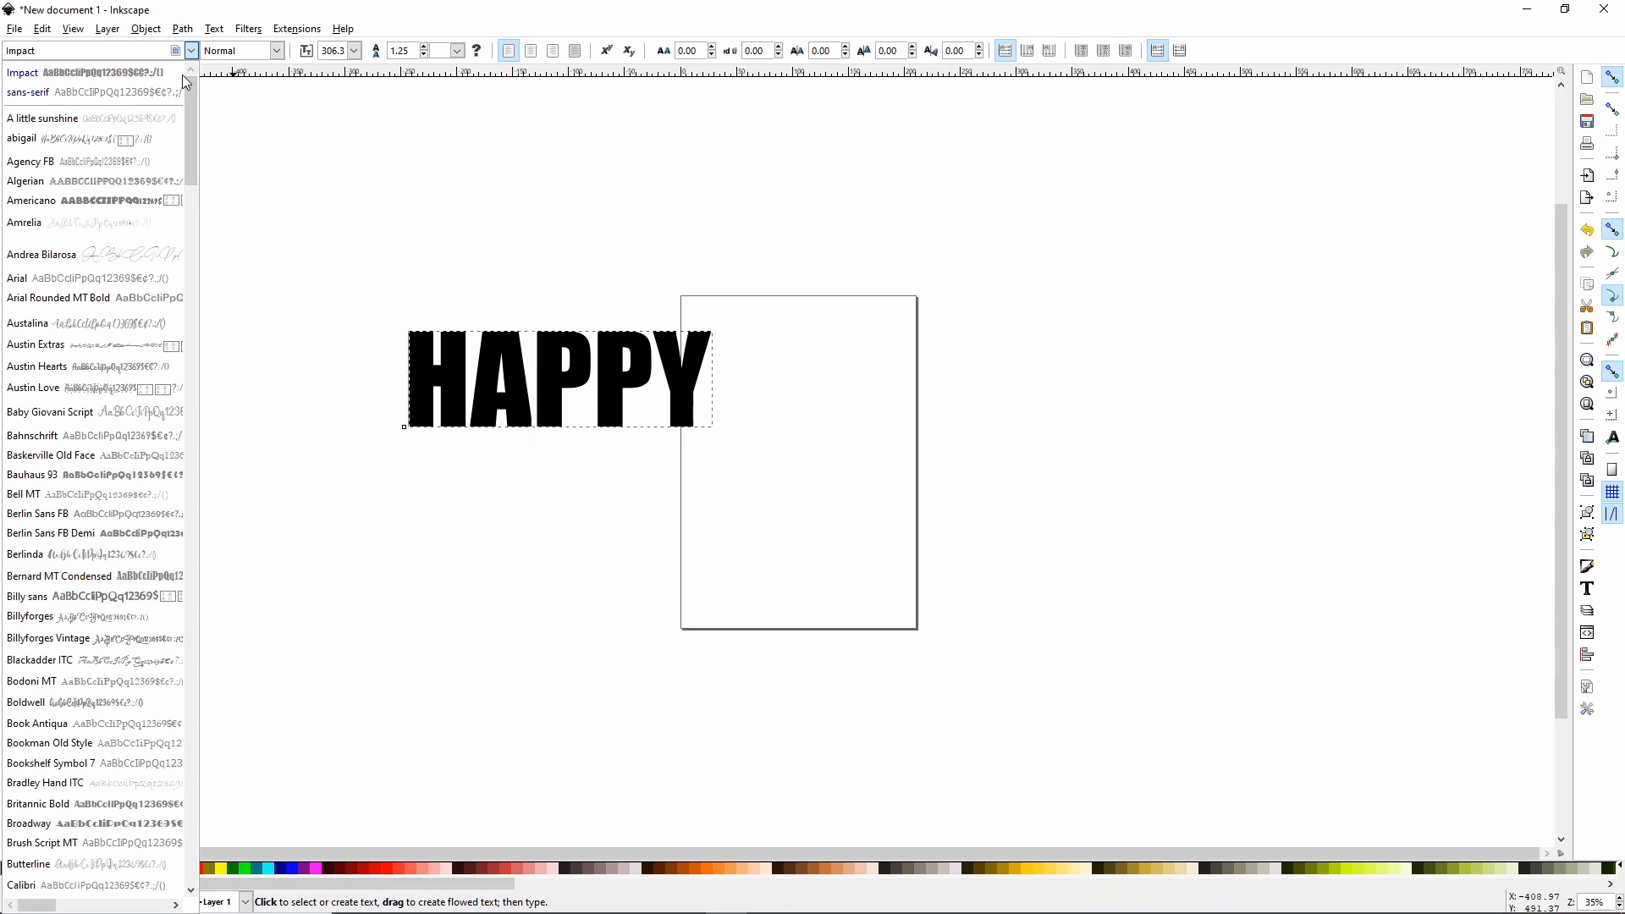
click(87, 200)
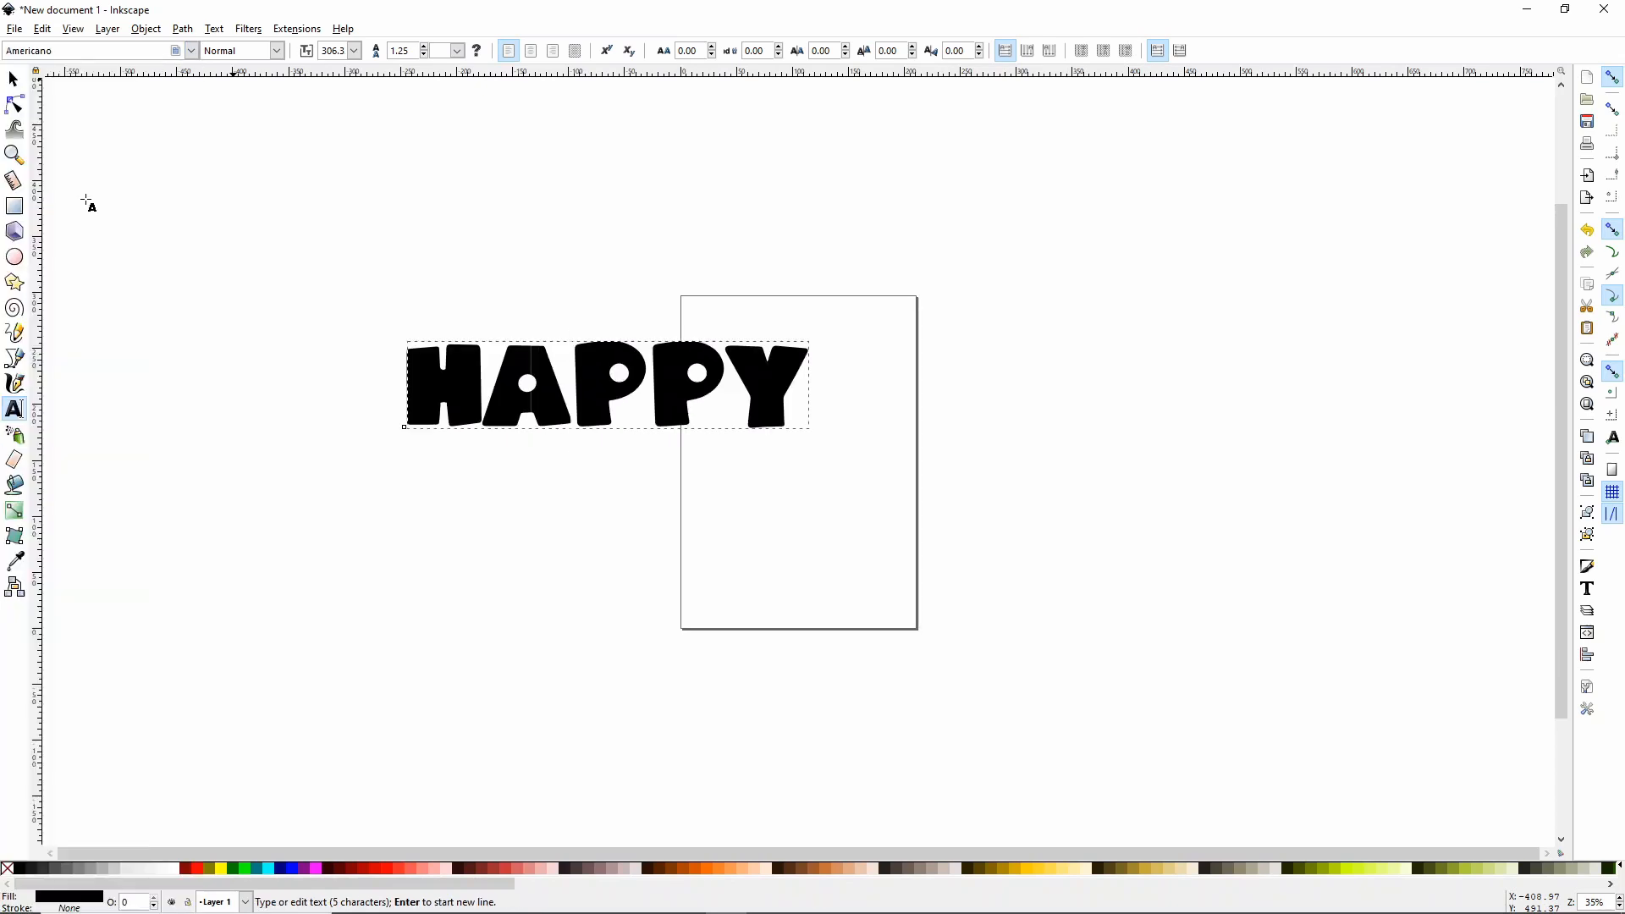
Set the font of the HAPPY text to Gill Sans Ultra Bold
click(193, 51)
scroll(129, 548, down, 5)
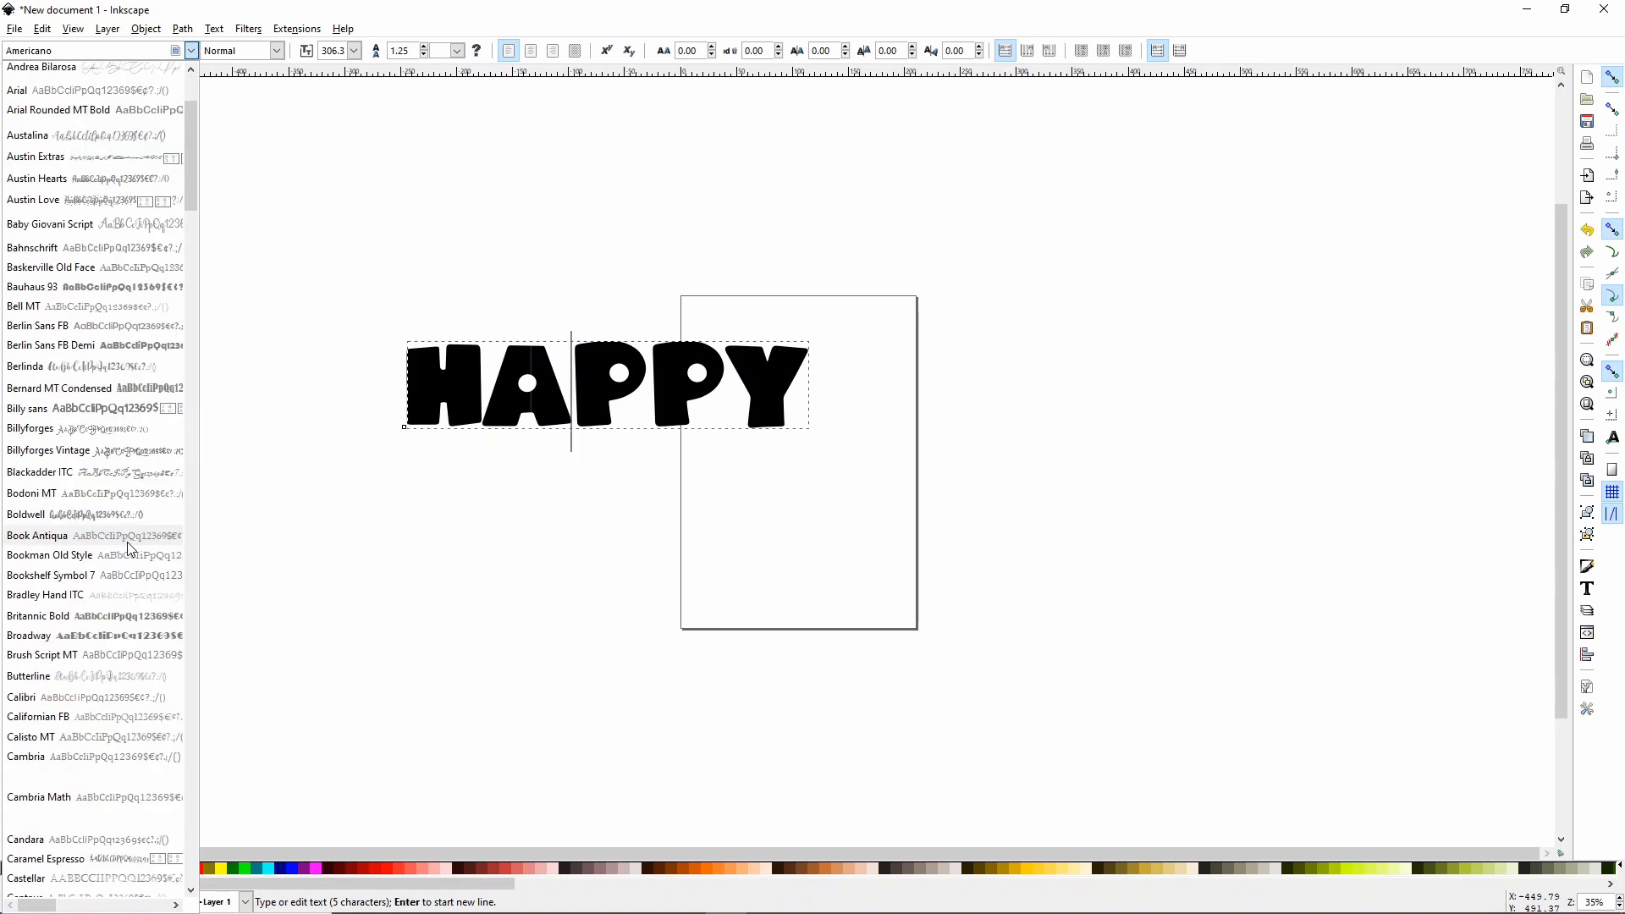
scroll(129, 549, down, 6)
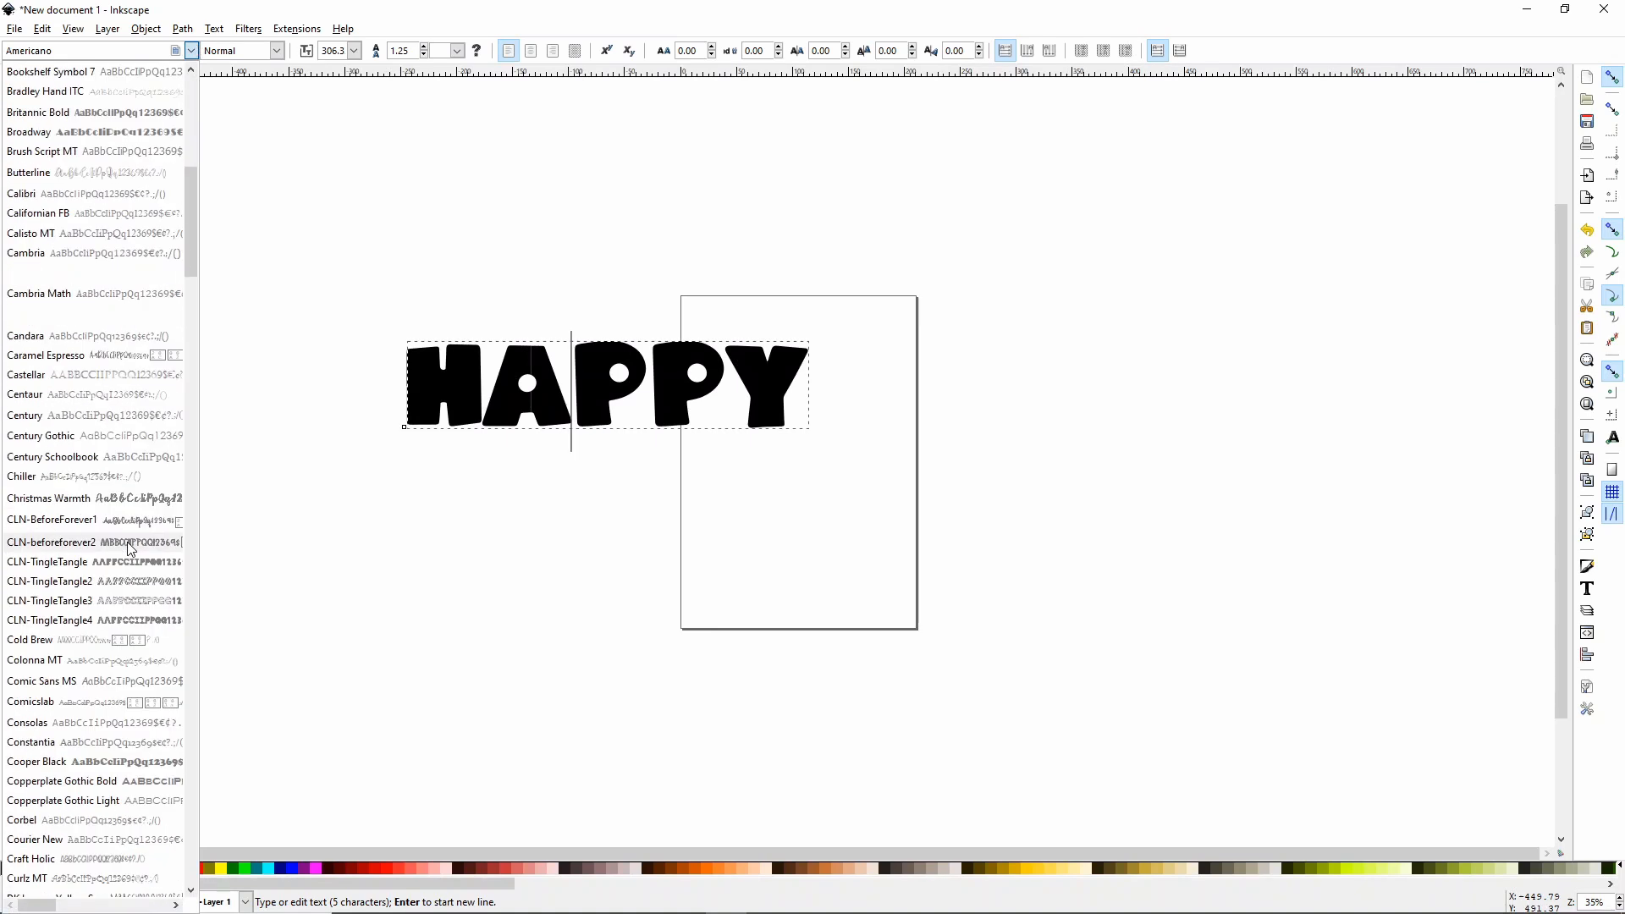
scroll(129, 548, down, 6)
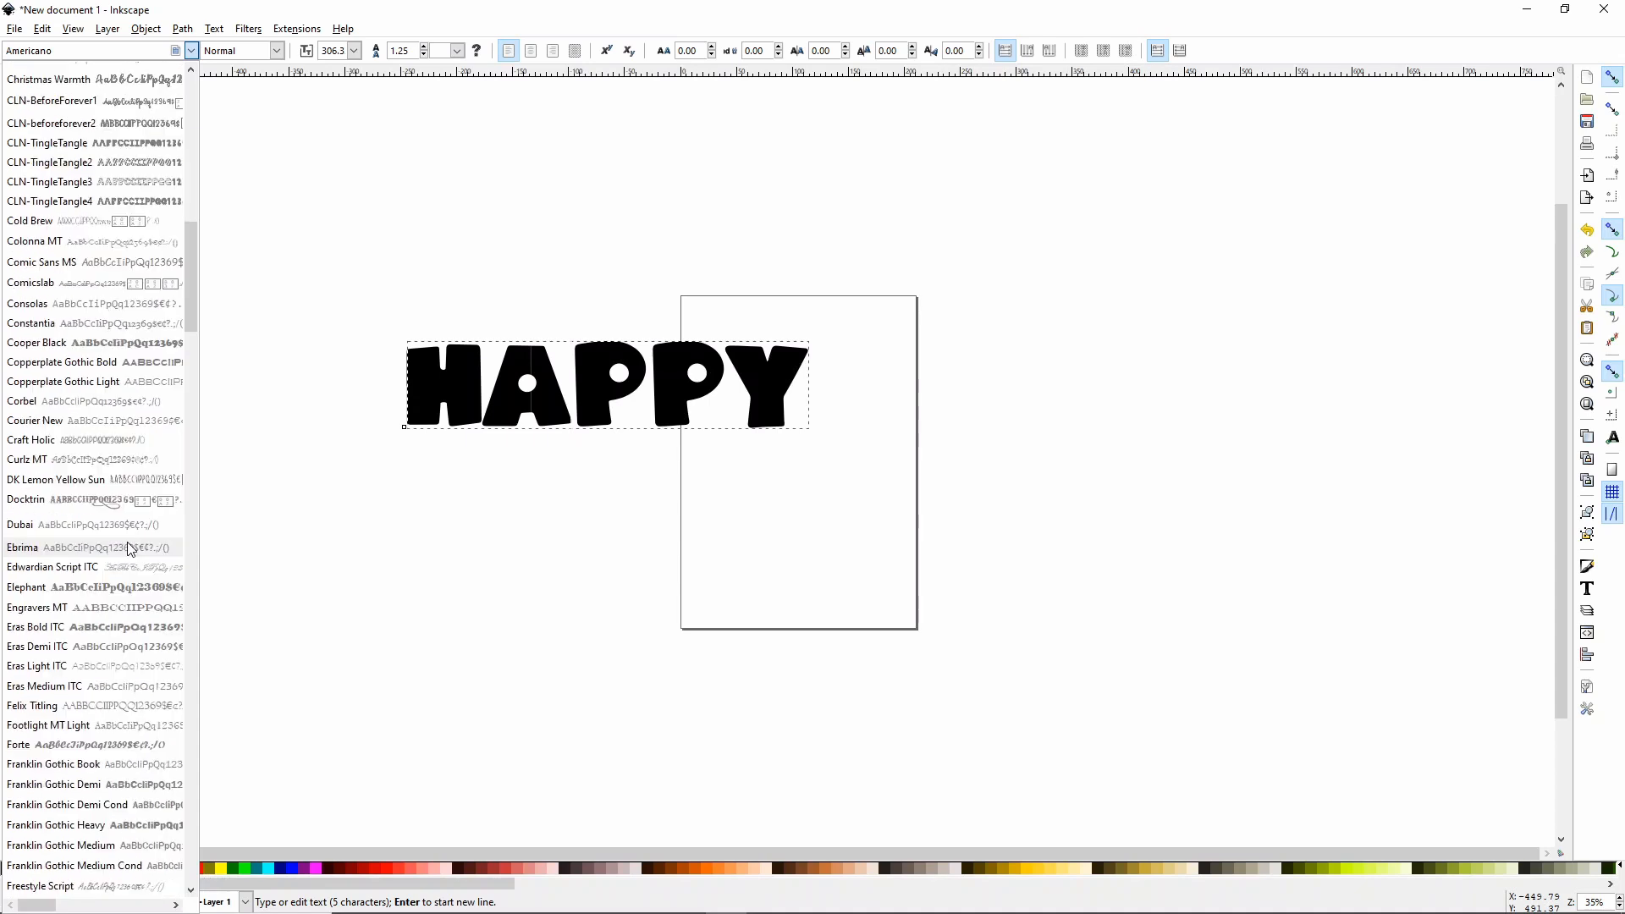
scroll(131, 592, down, 5)
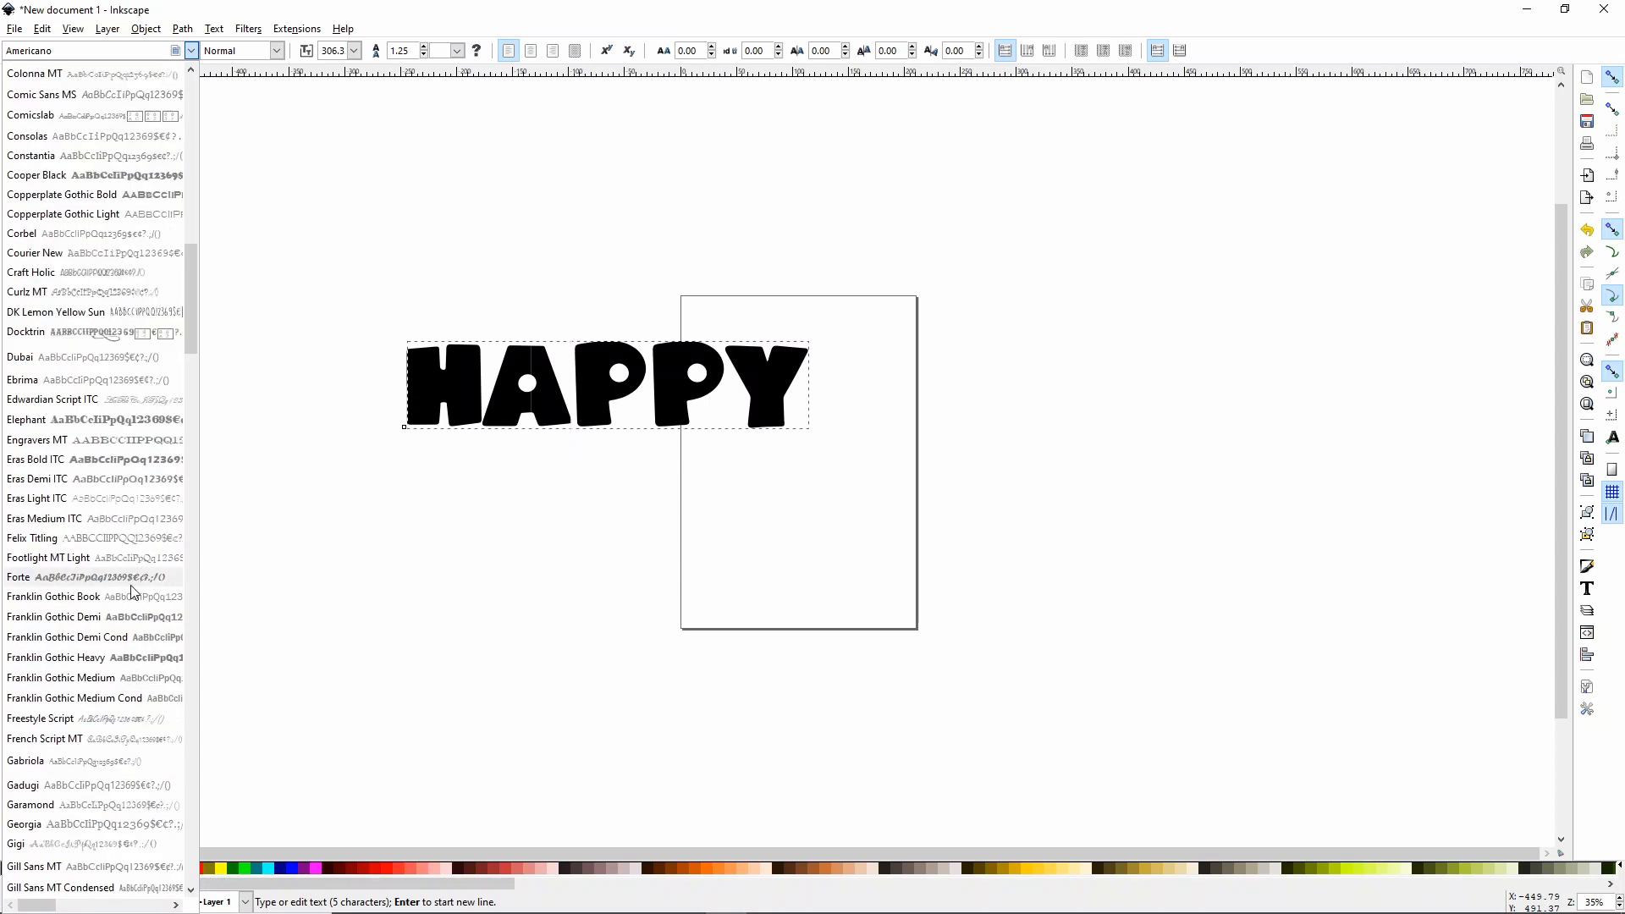
scroll(131, 592, down, 1)
click(131, 591)
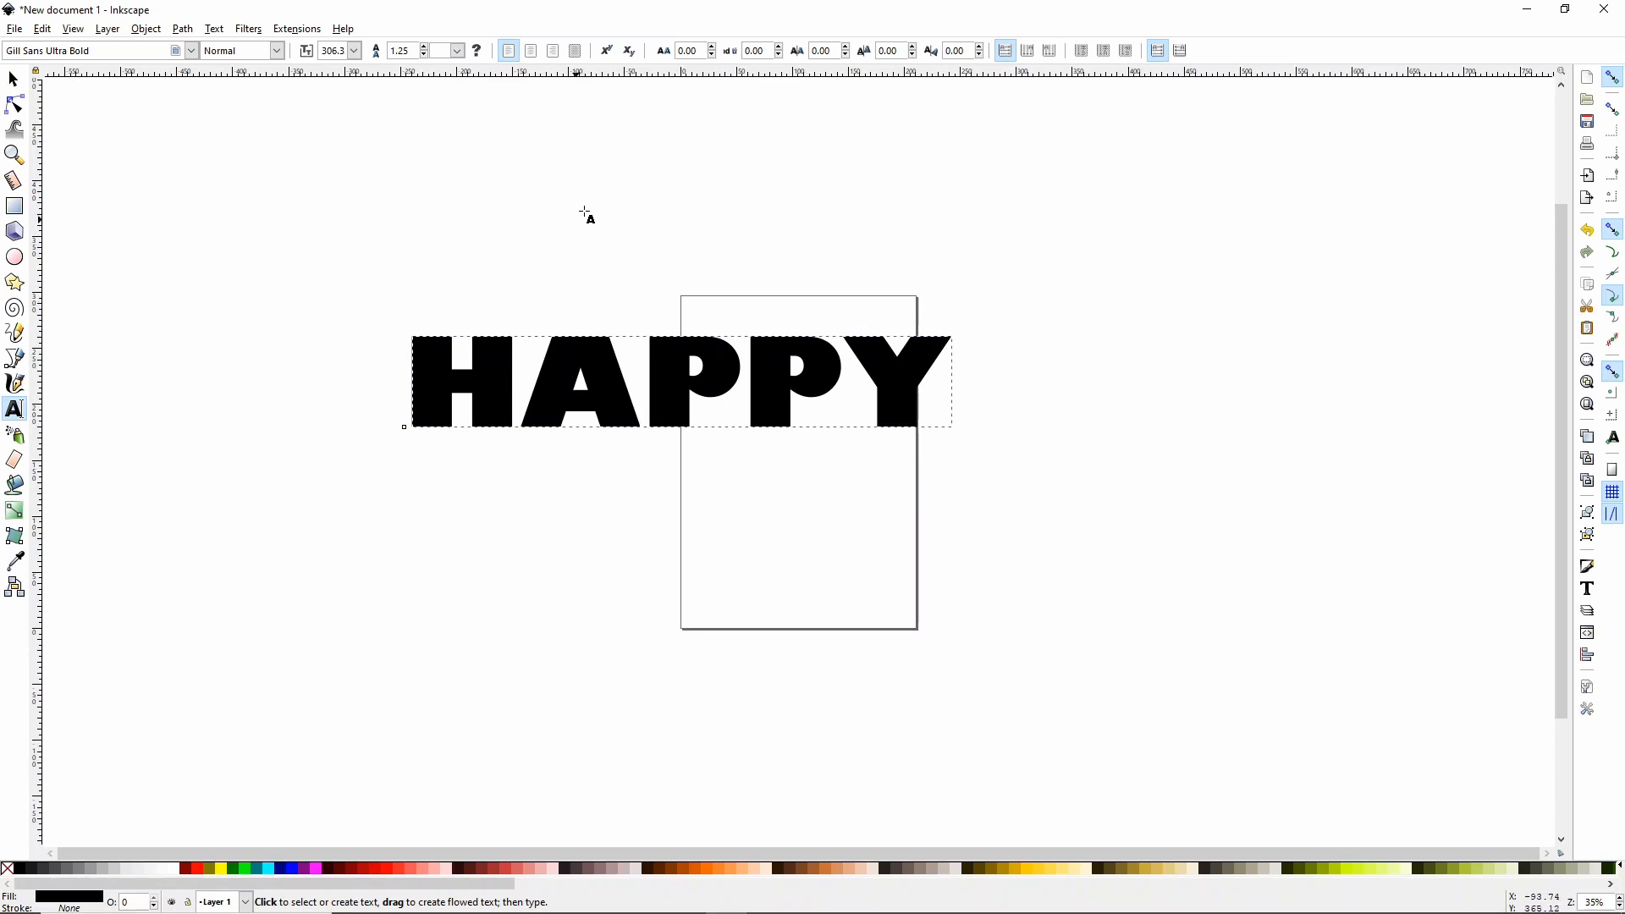
Try a letter spacing of -30 on the HAPPY text and undo it
click(572, 366)
double_click(680, 47)
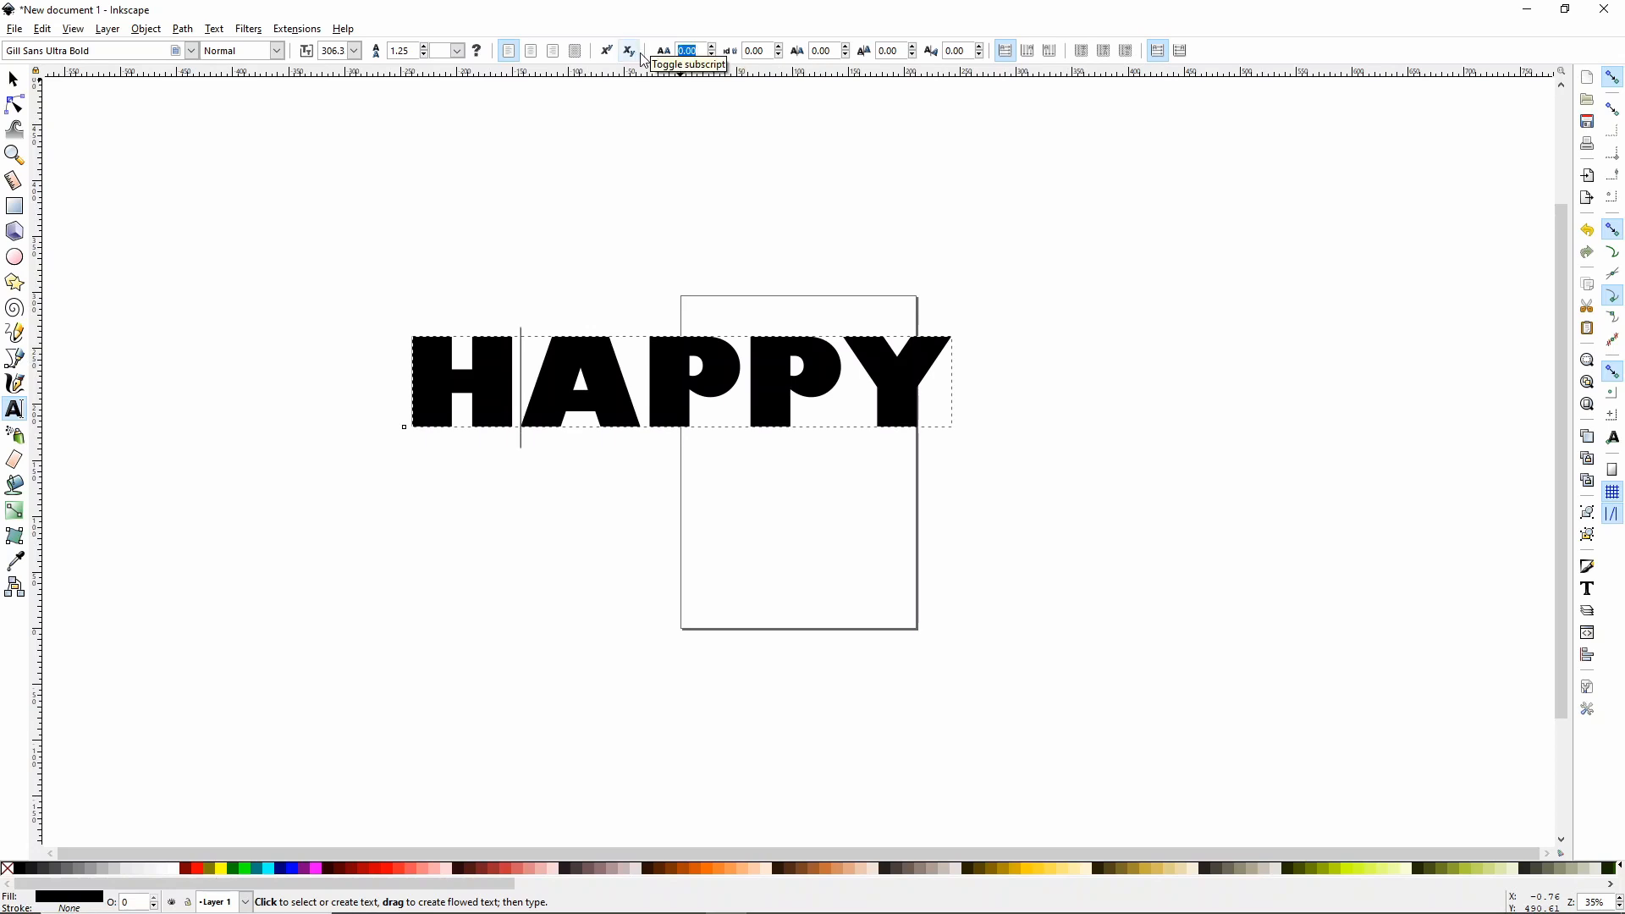
text(-30)
key(Return)
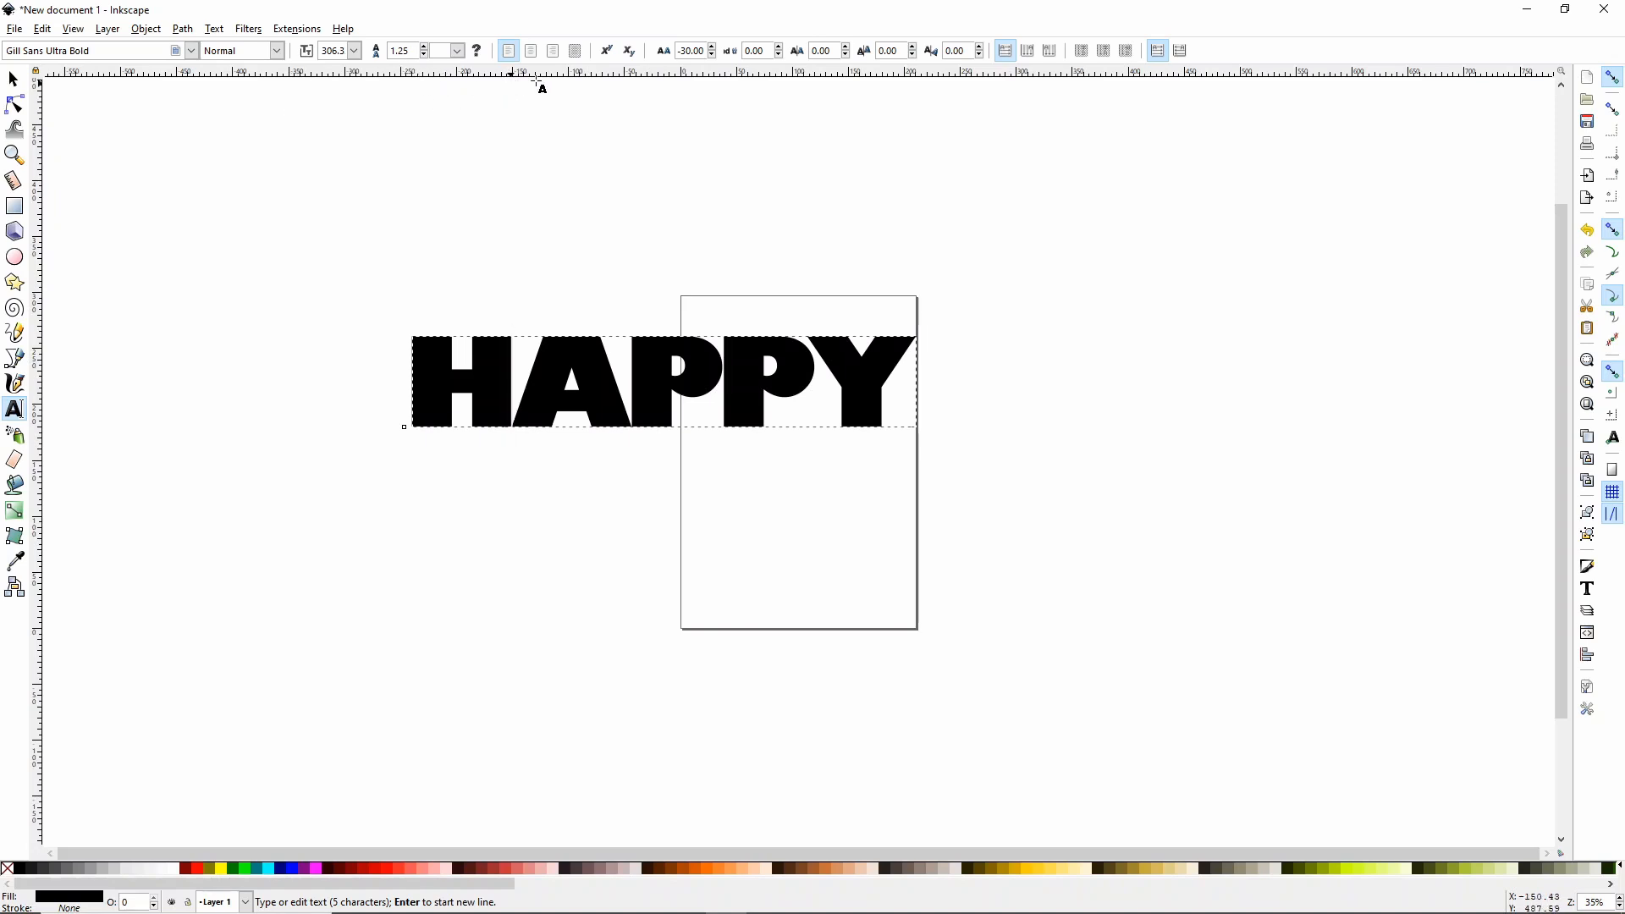
click(42, 29)
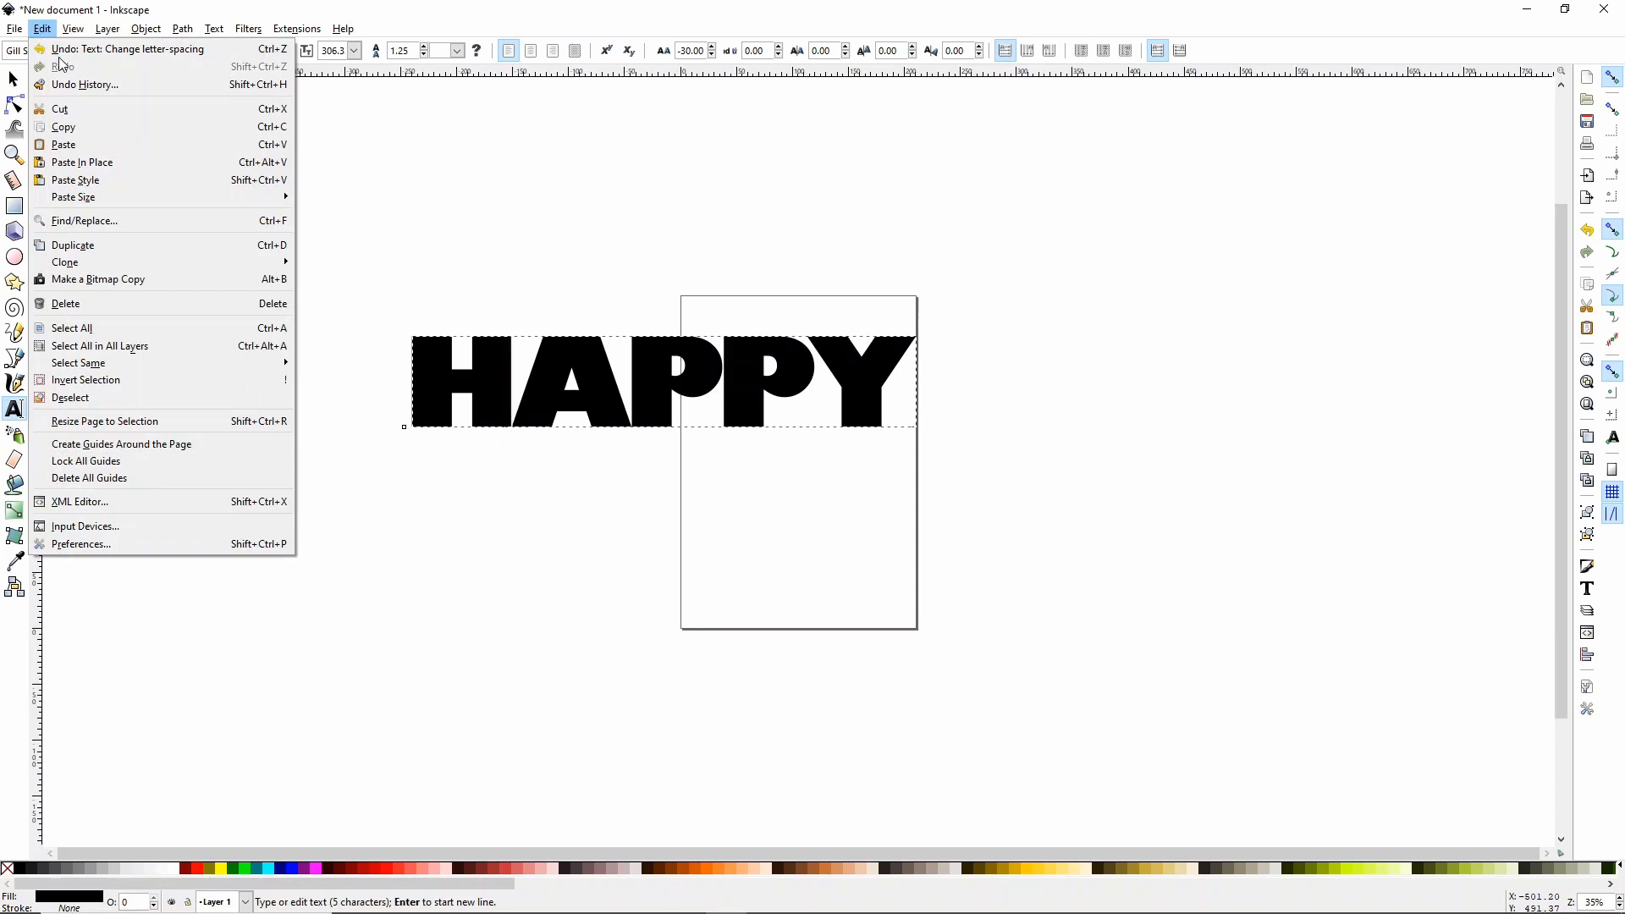
click(76, 46)
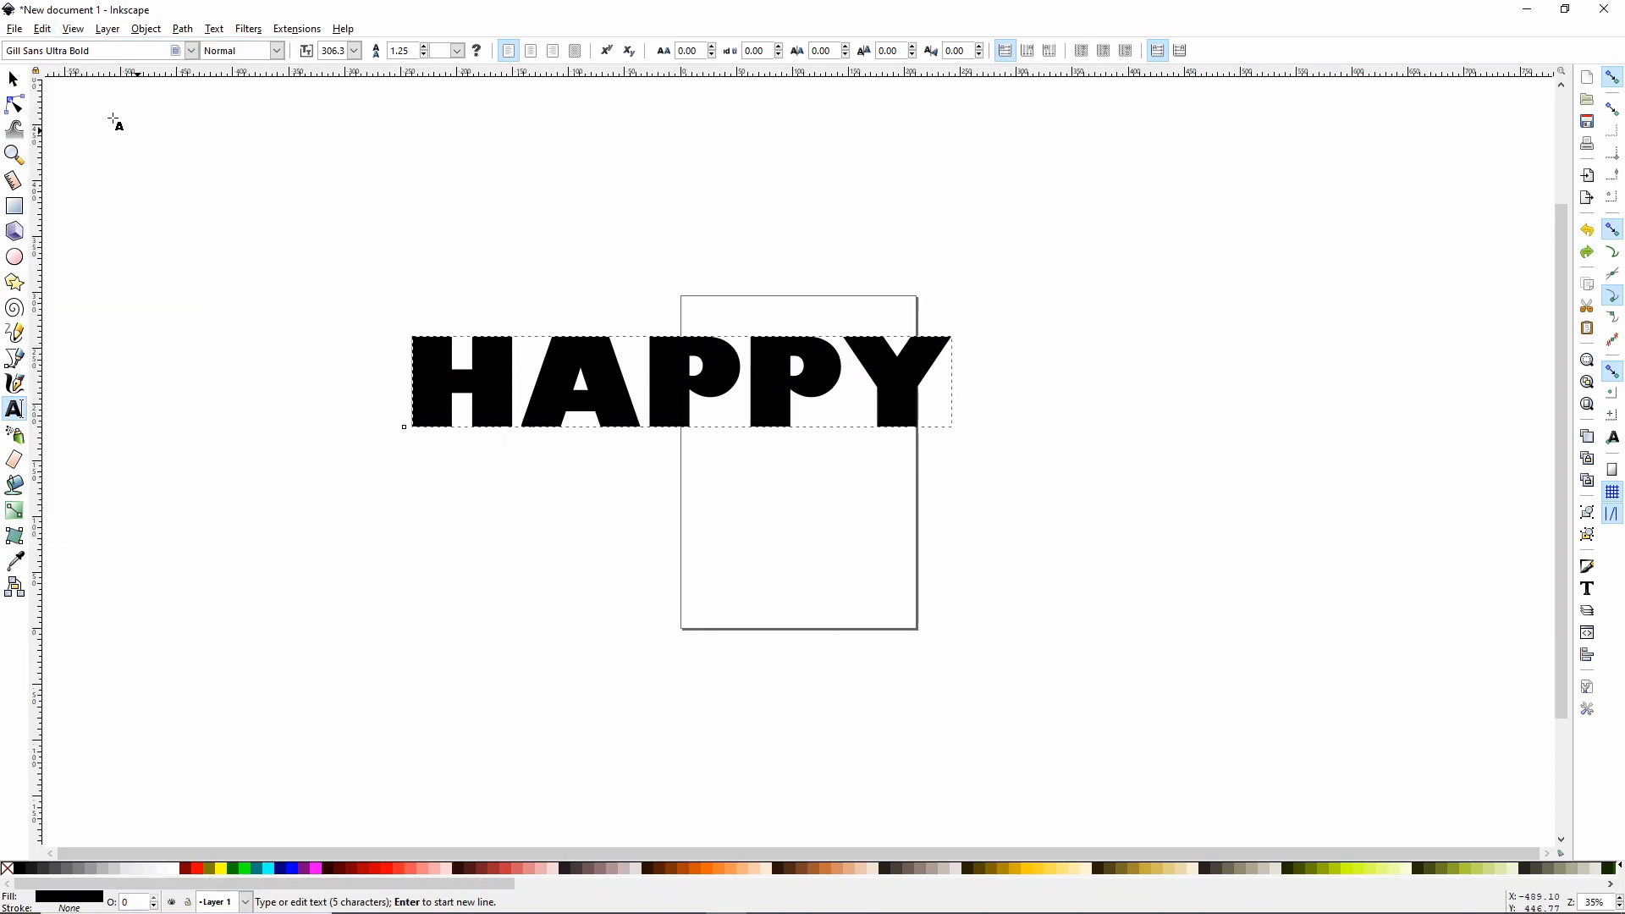
Convert the HAPPY text to paths, ungroup it into individual letters and deselect them
key(F1)
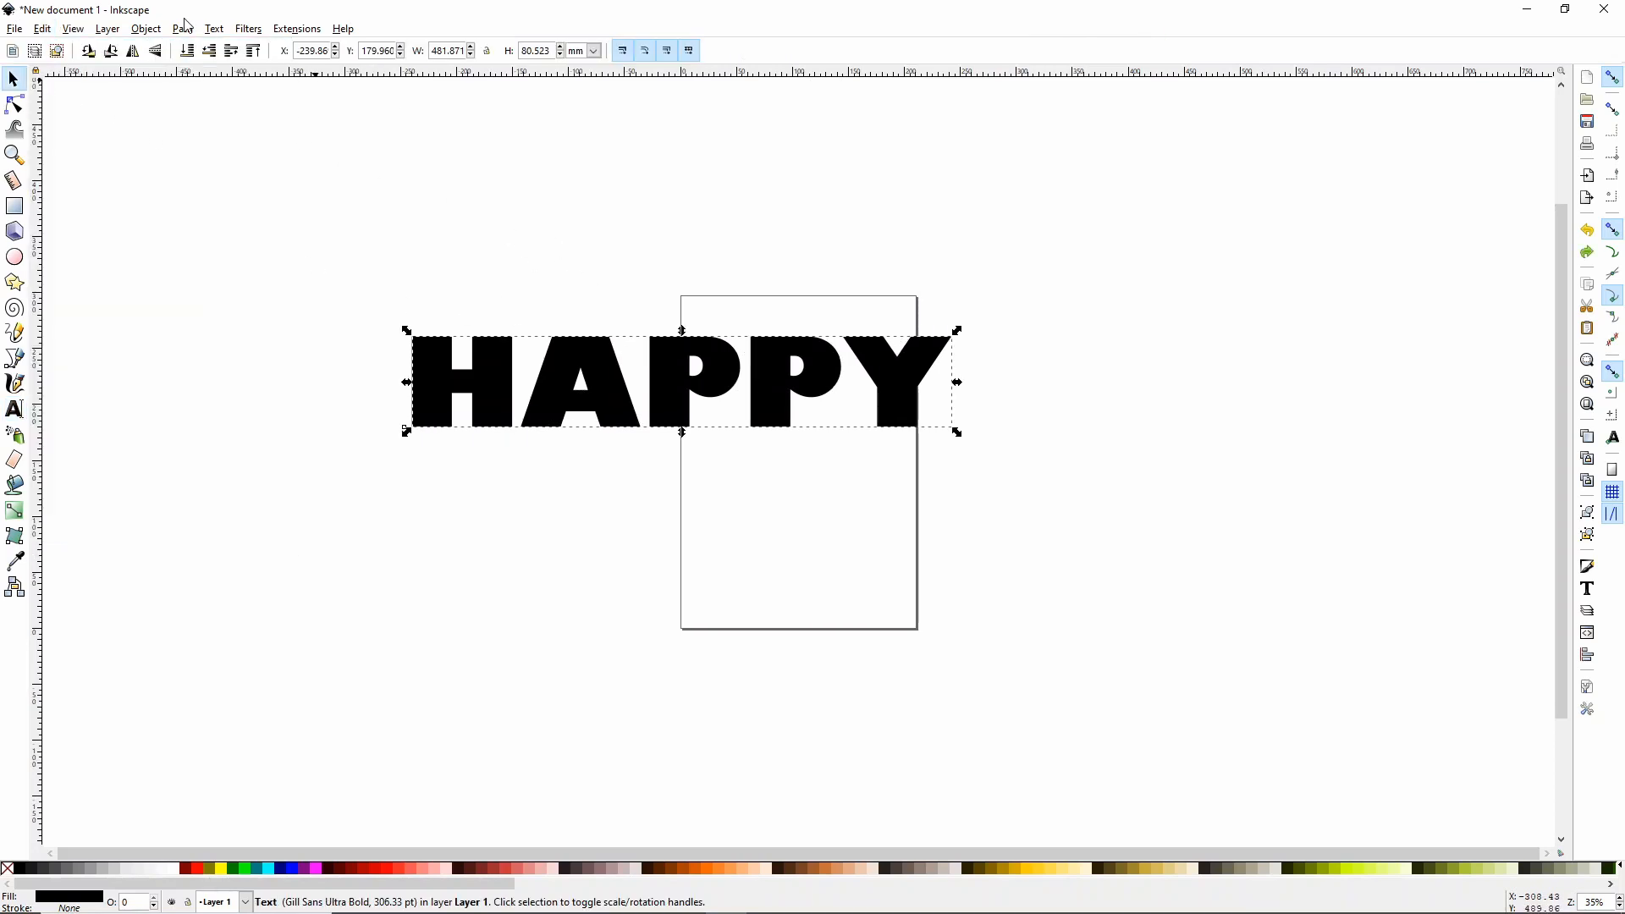
click(184, 29)
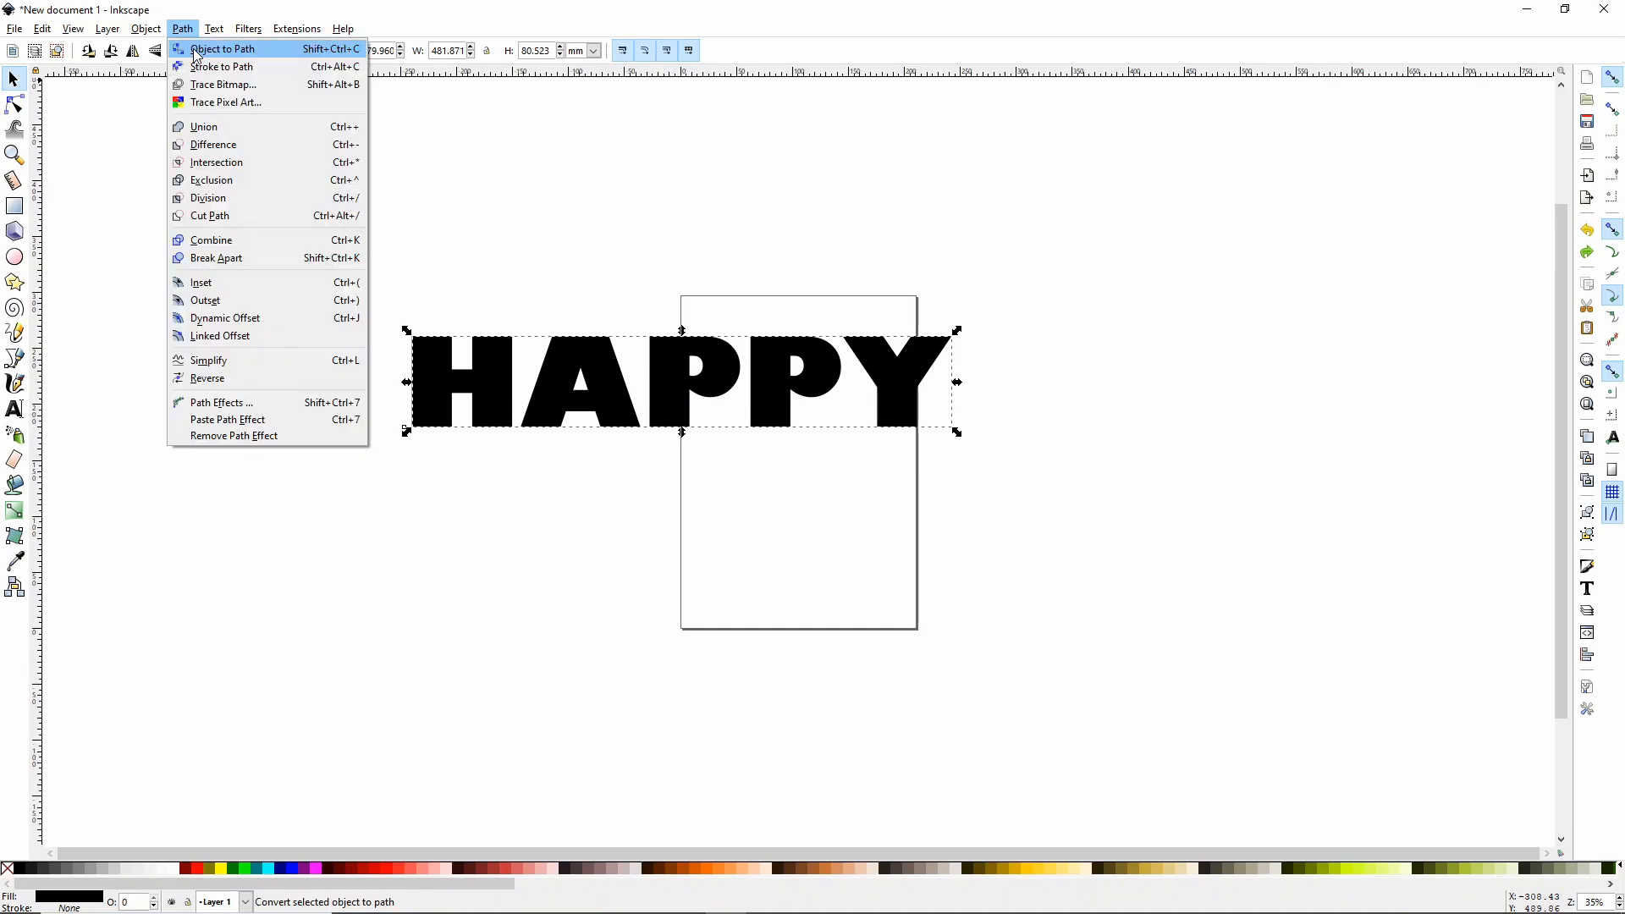
click(197, 47)
click(146, 29)
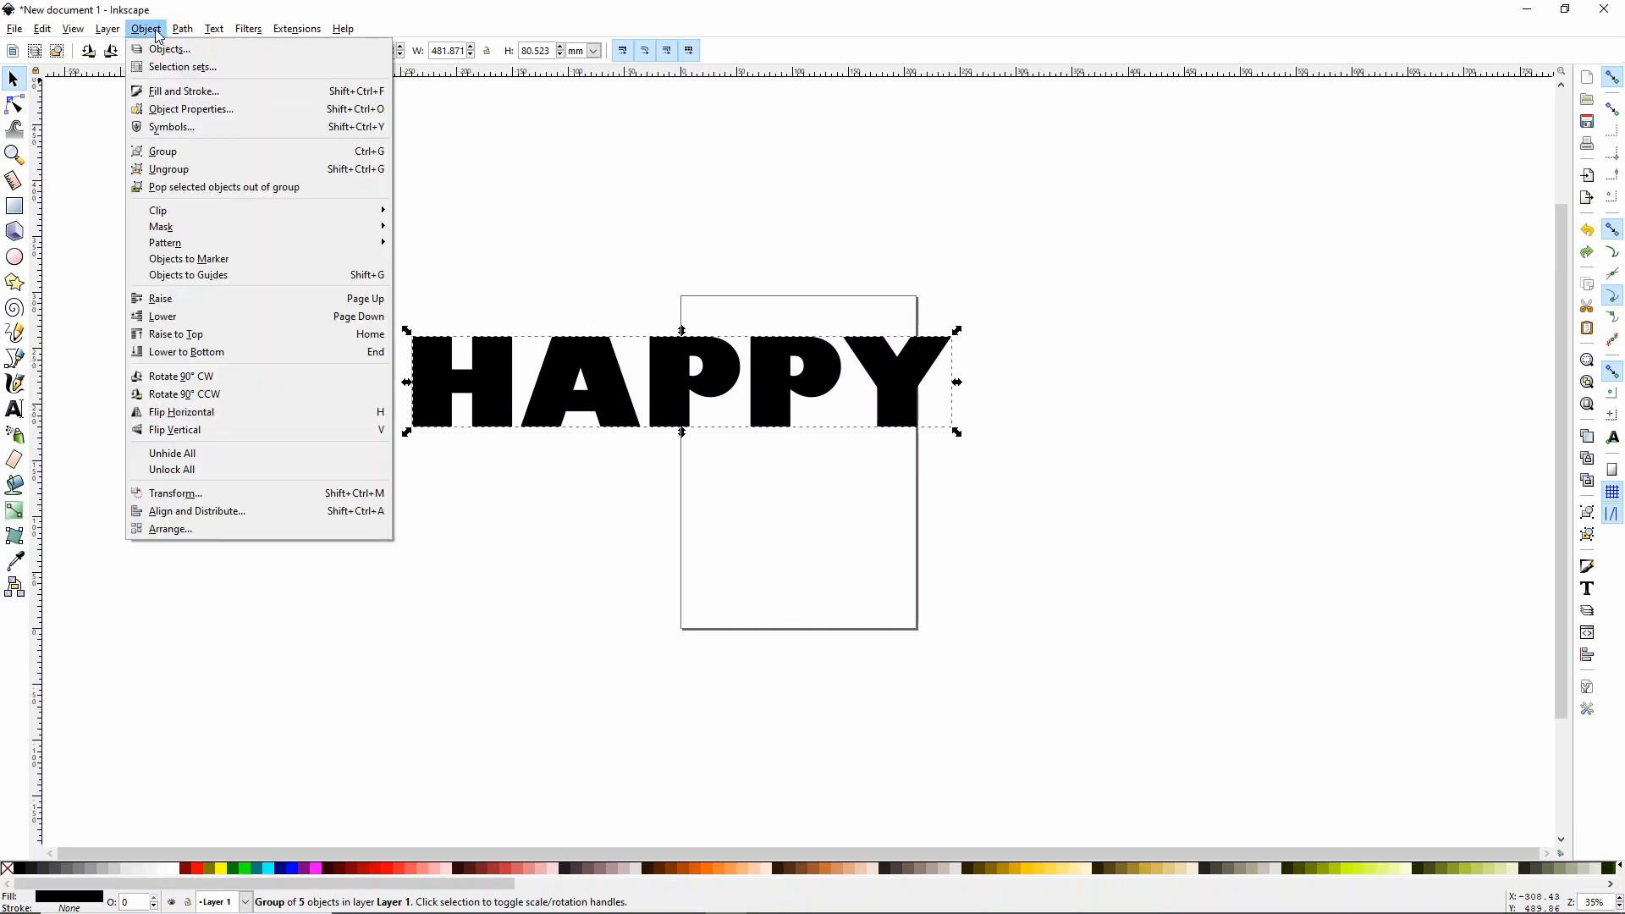
click(192, 173)
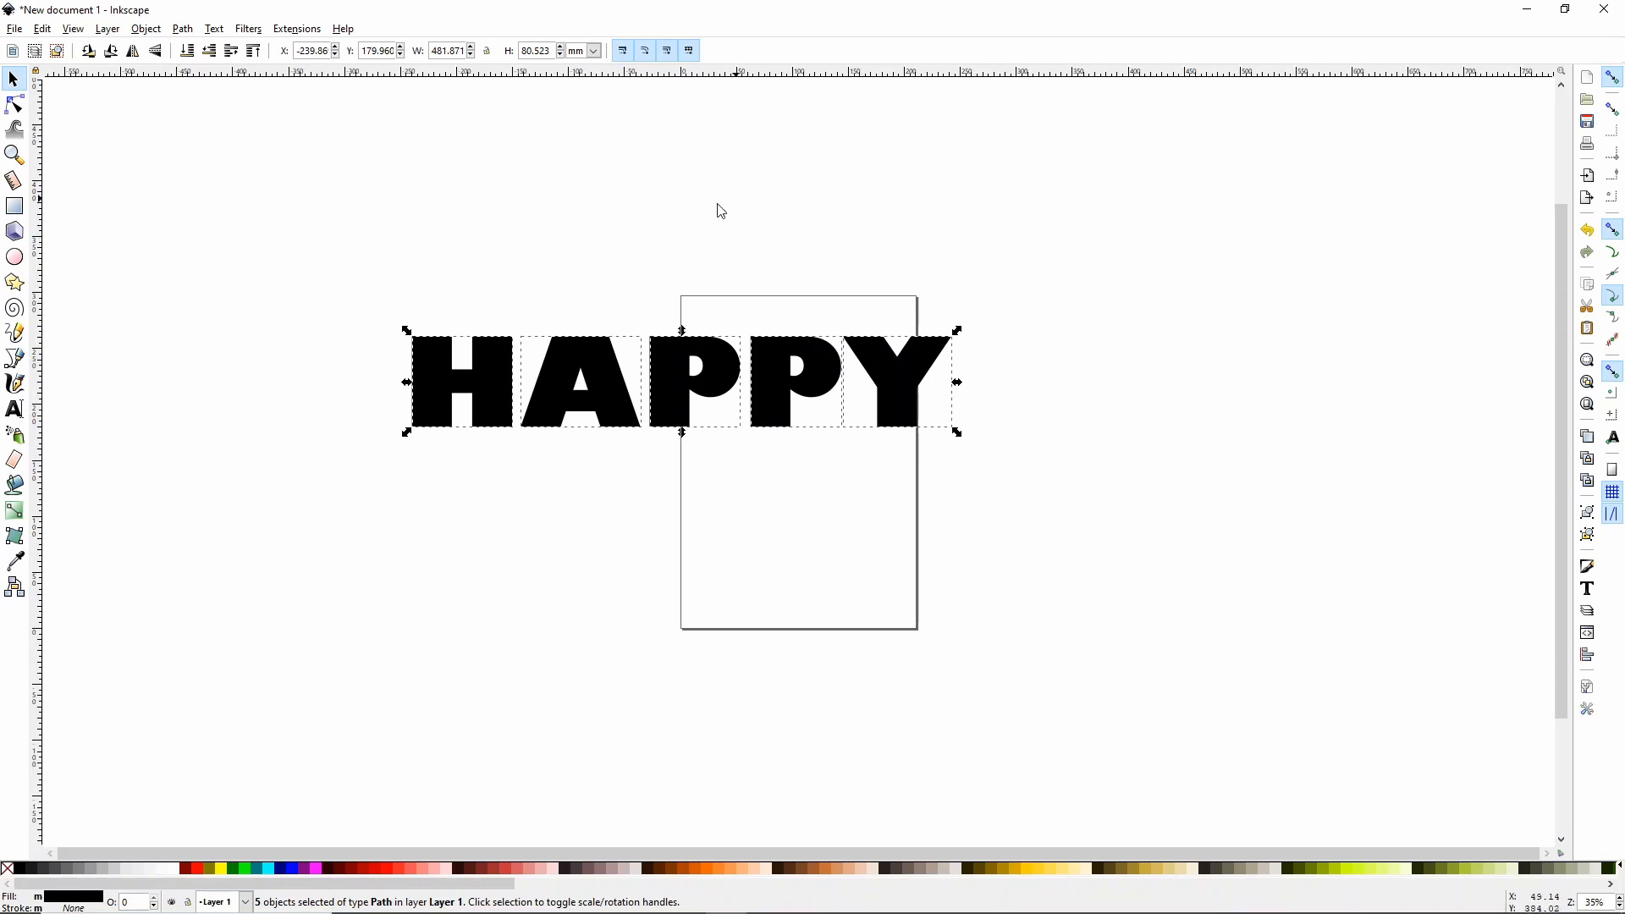
click(678, 256)
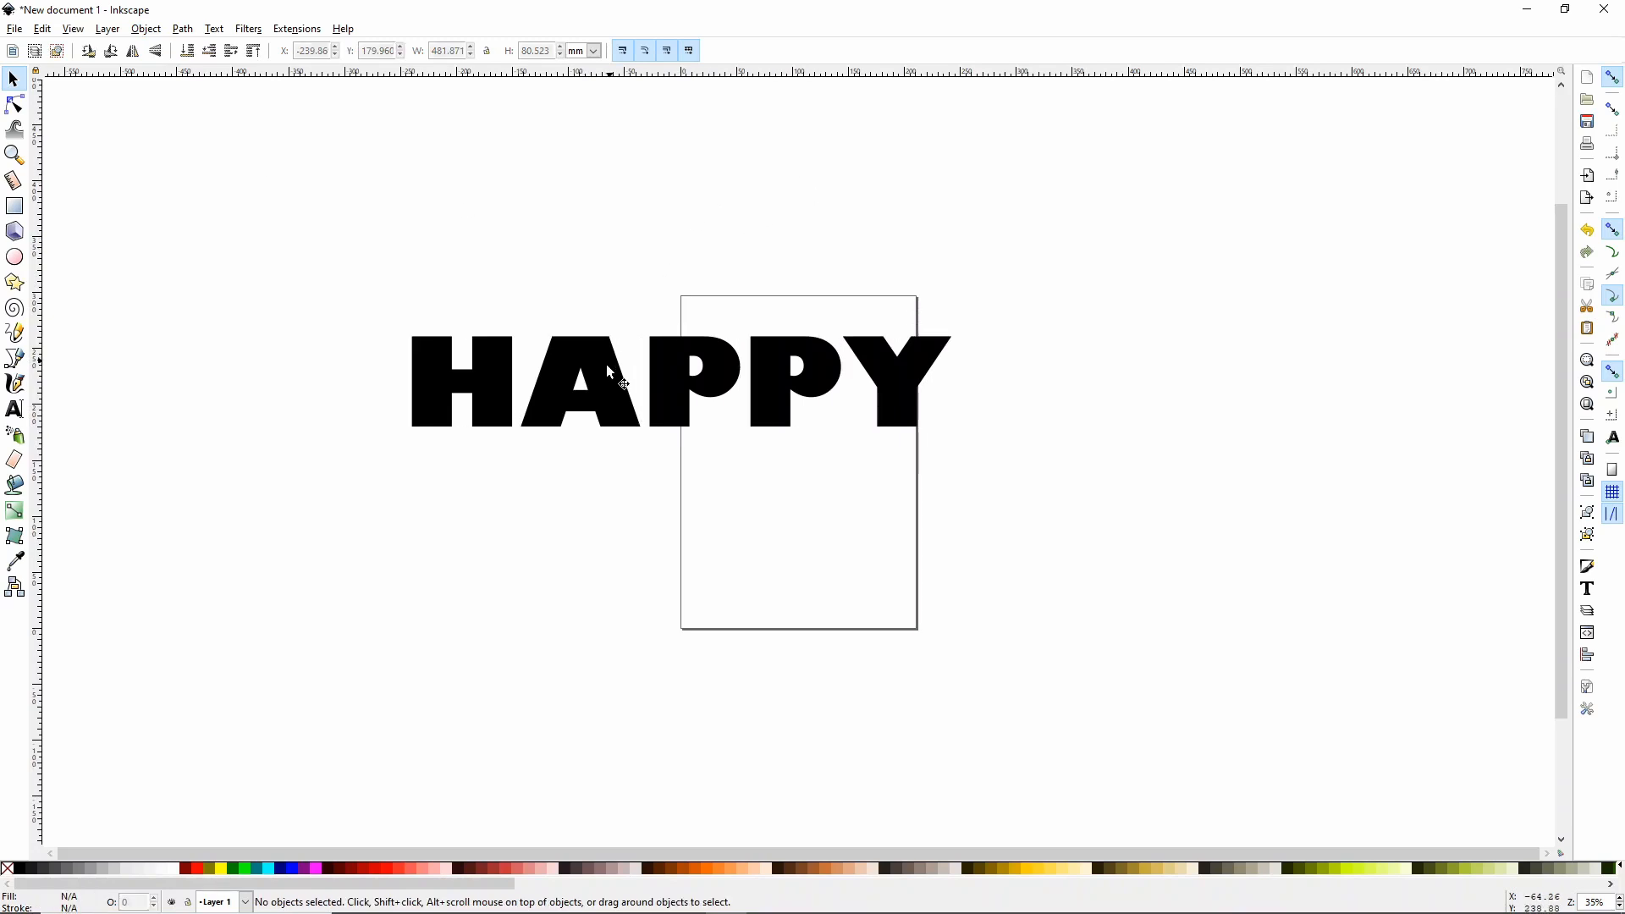
Try moving the A and both P letters left to close their gaps, and undo the moves
mouse_move(608, 376)
mouse_down()
mouse_move(618, 363)
mouse_move(616, 386)
mouse_move(591, 381)
mouse_up()
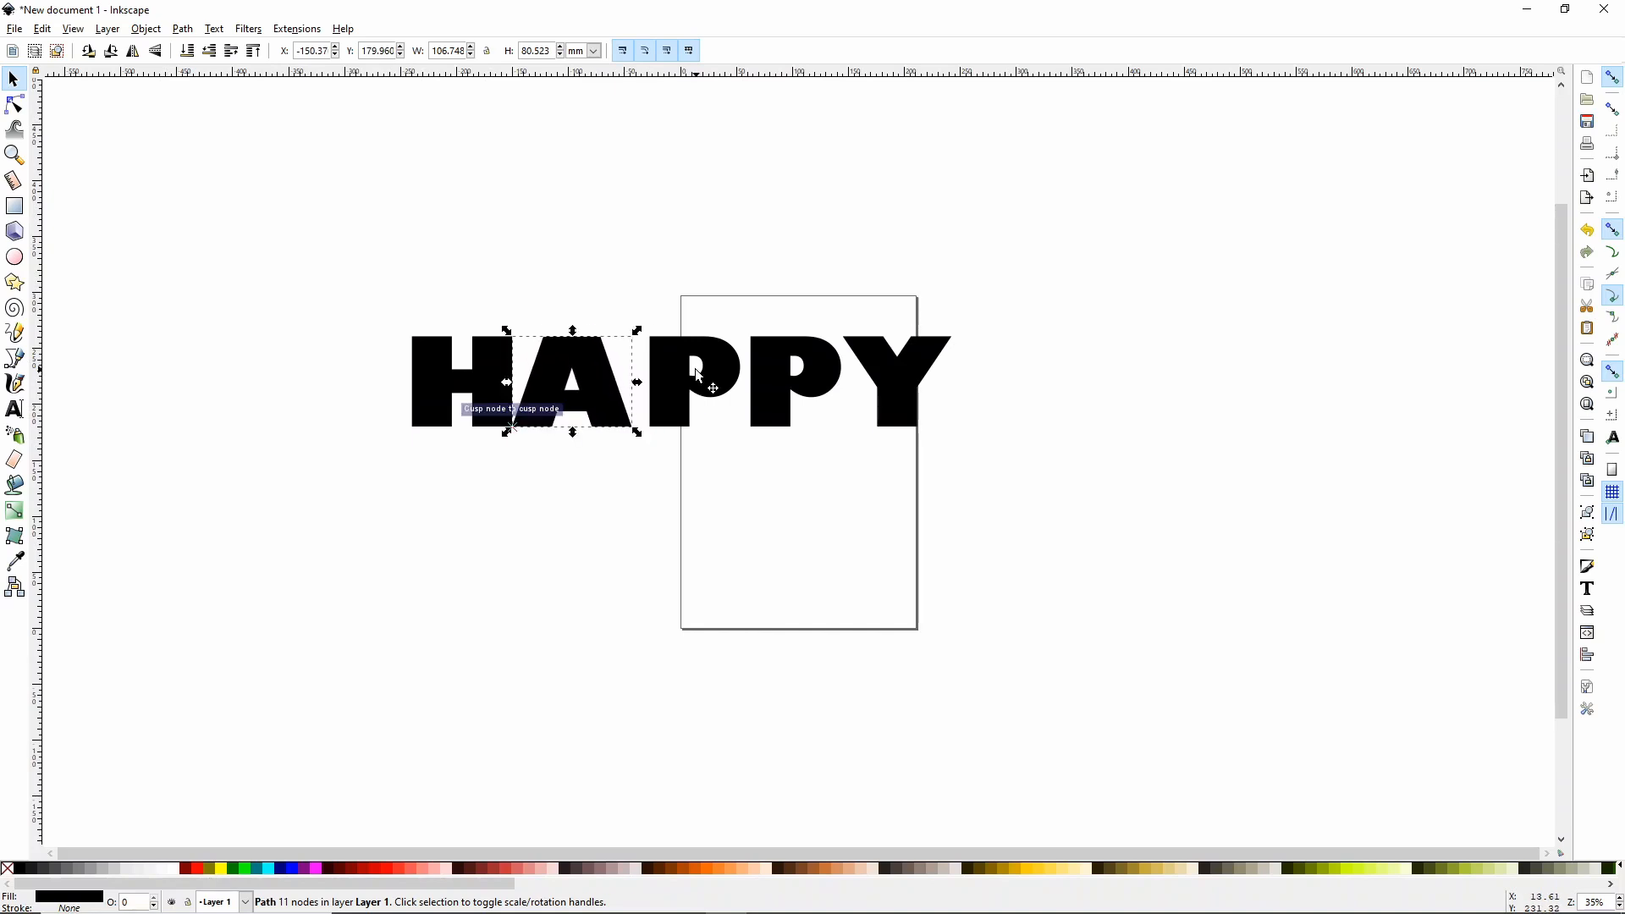
drag(704, 378, 763, 394)
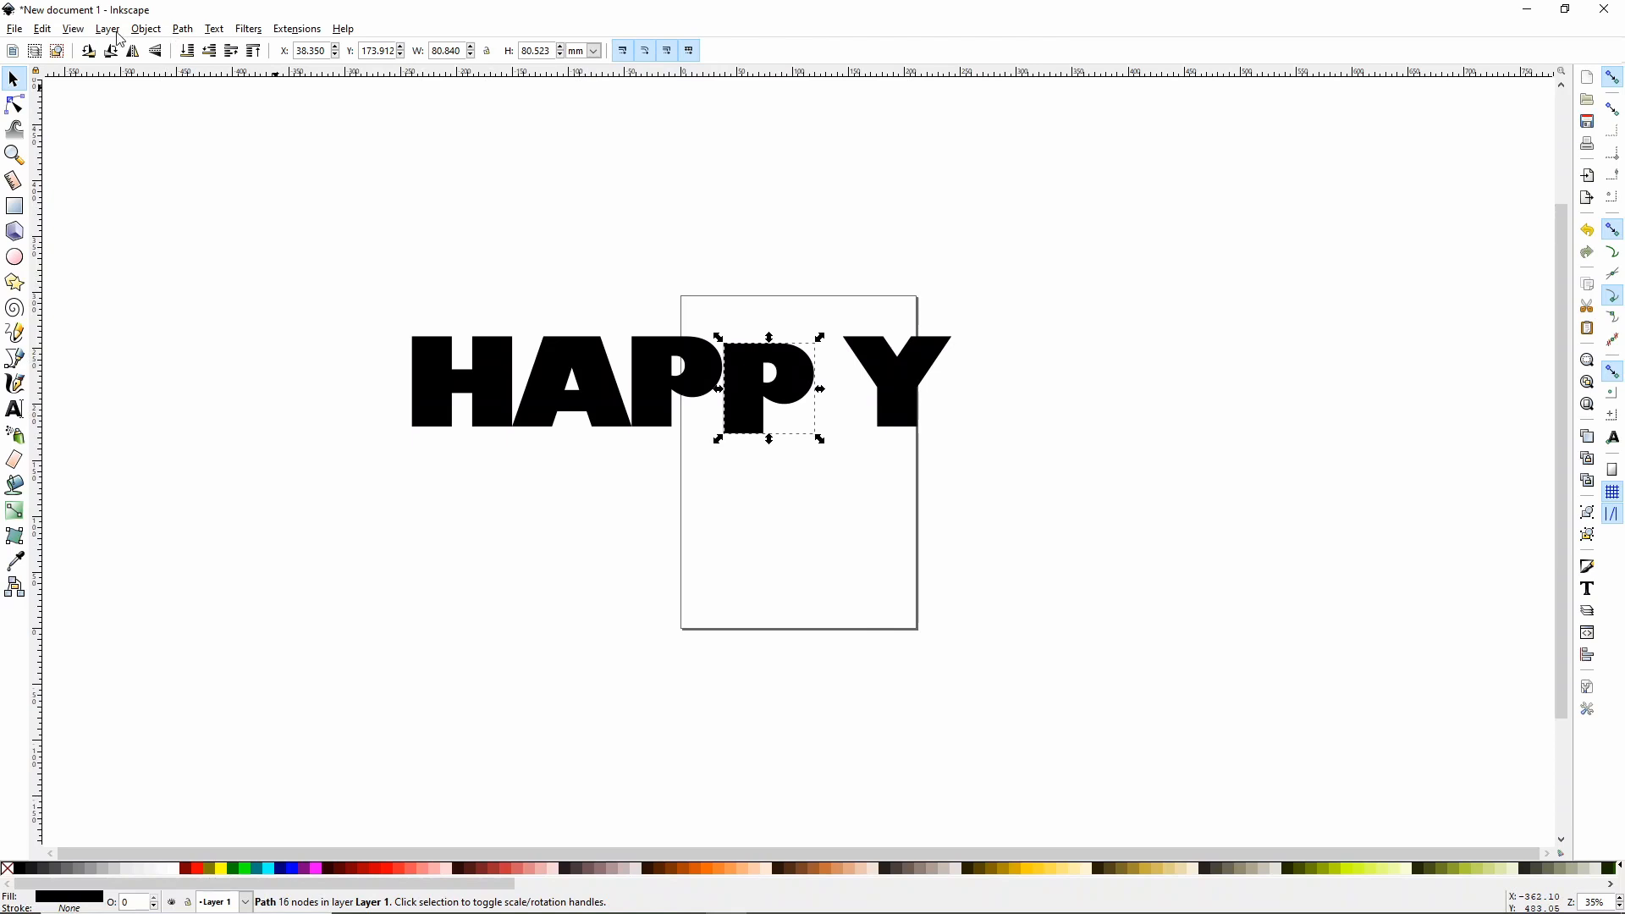
click(43, 29)
click(52, 48)
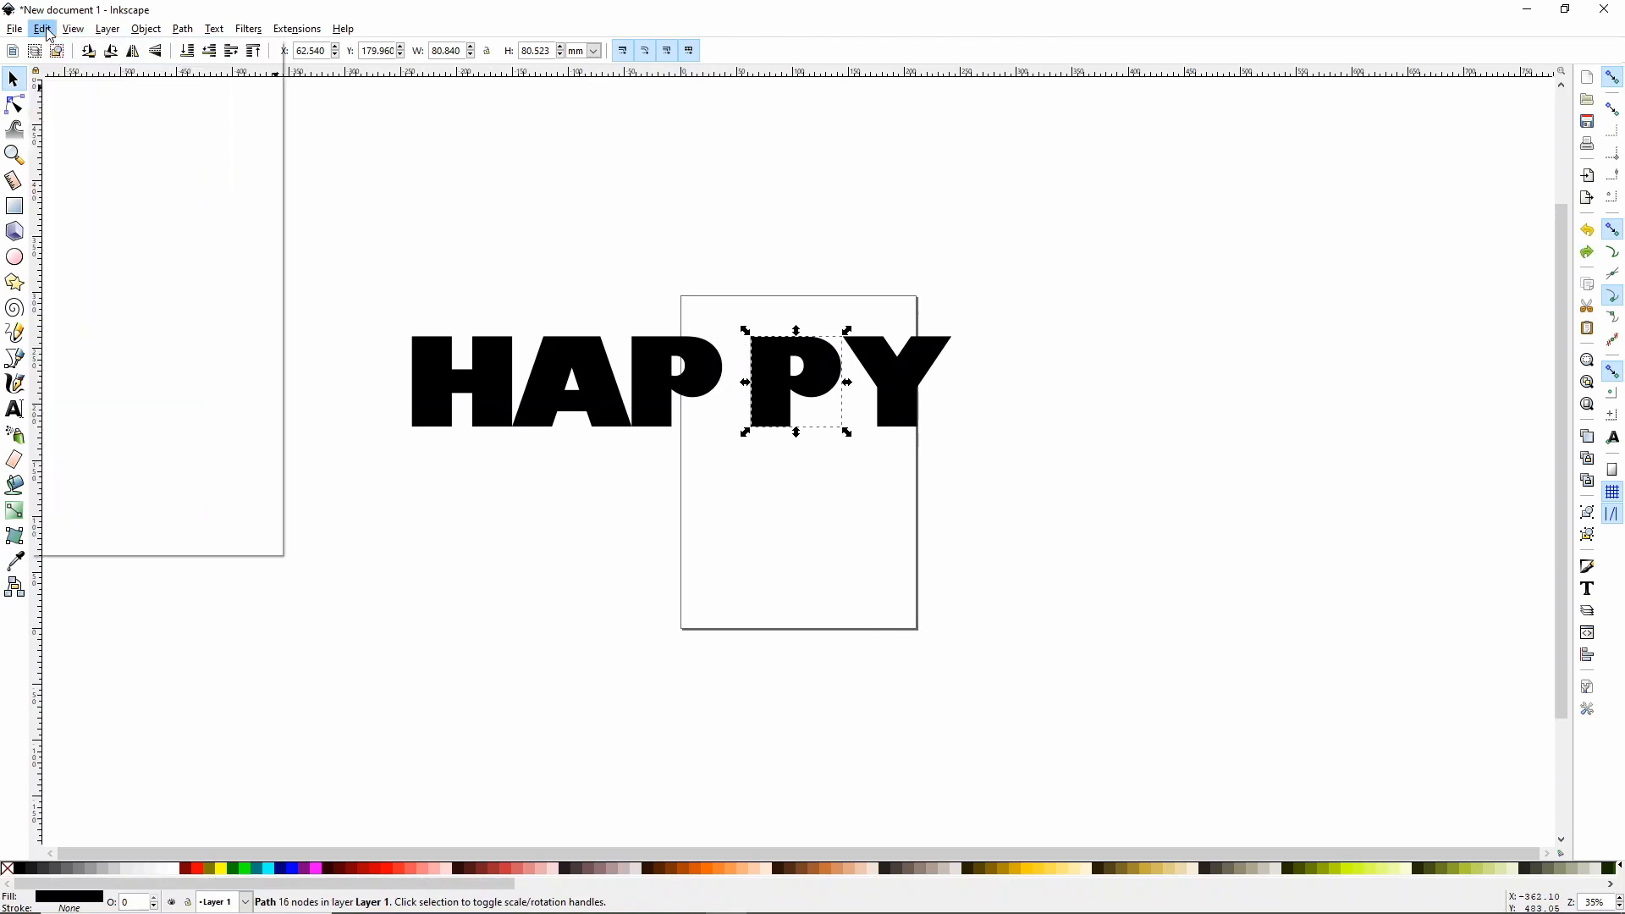
click(53, 48)
click(42, 29)
click(52, 48)
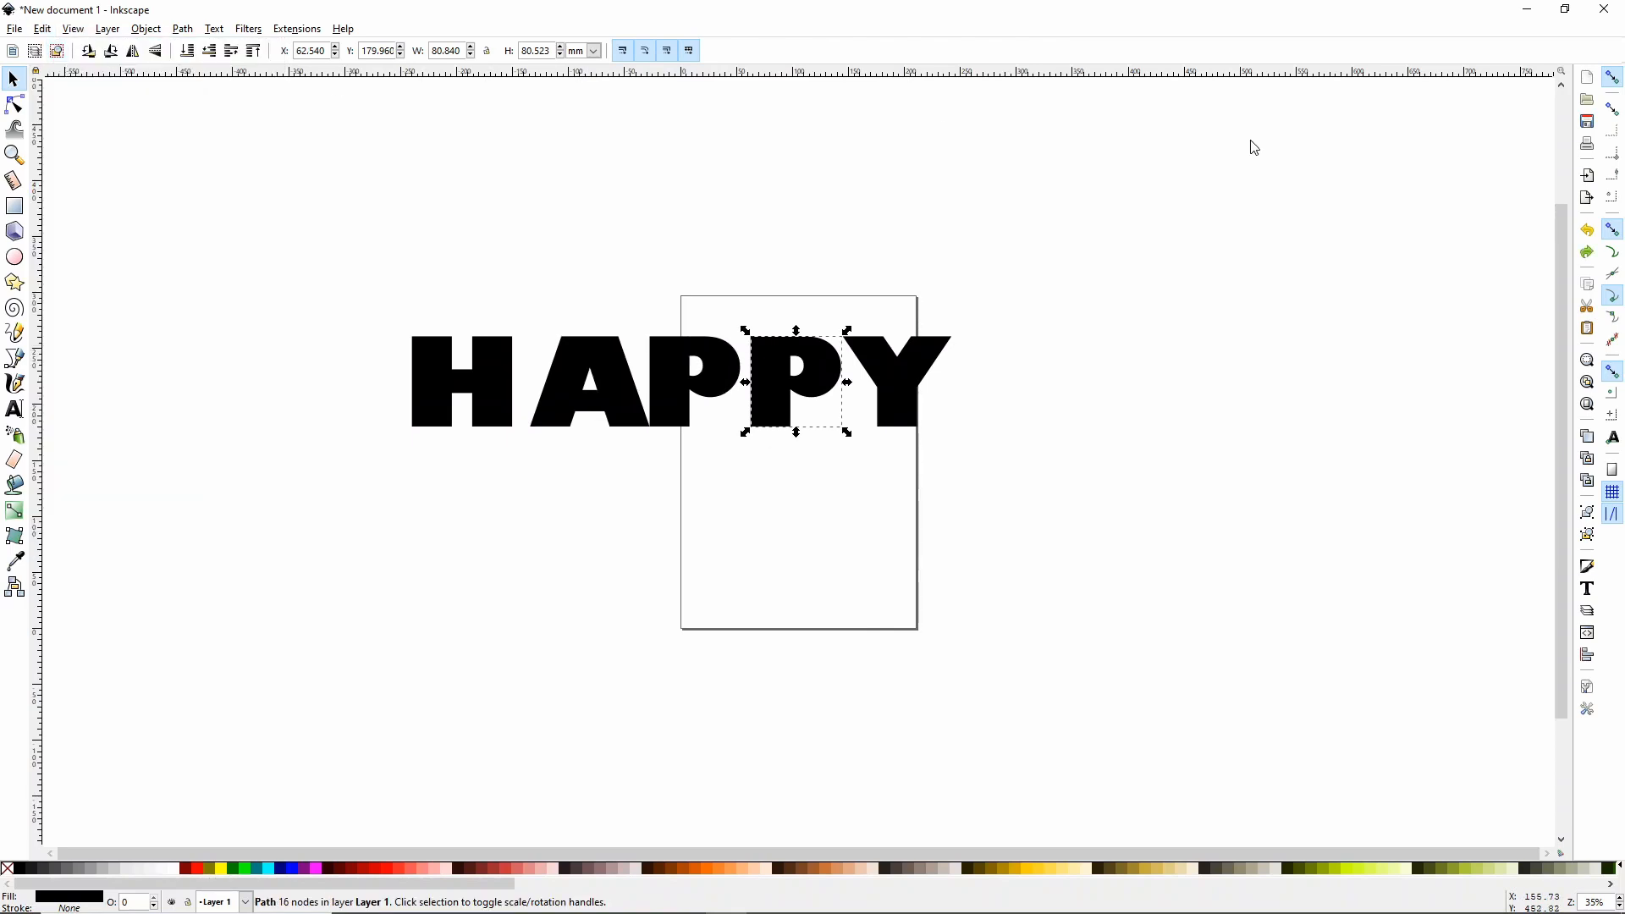
Turn off snapping and move the A, both P letters and the Y left so that neighbouring letters touch
click(1614, 78)
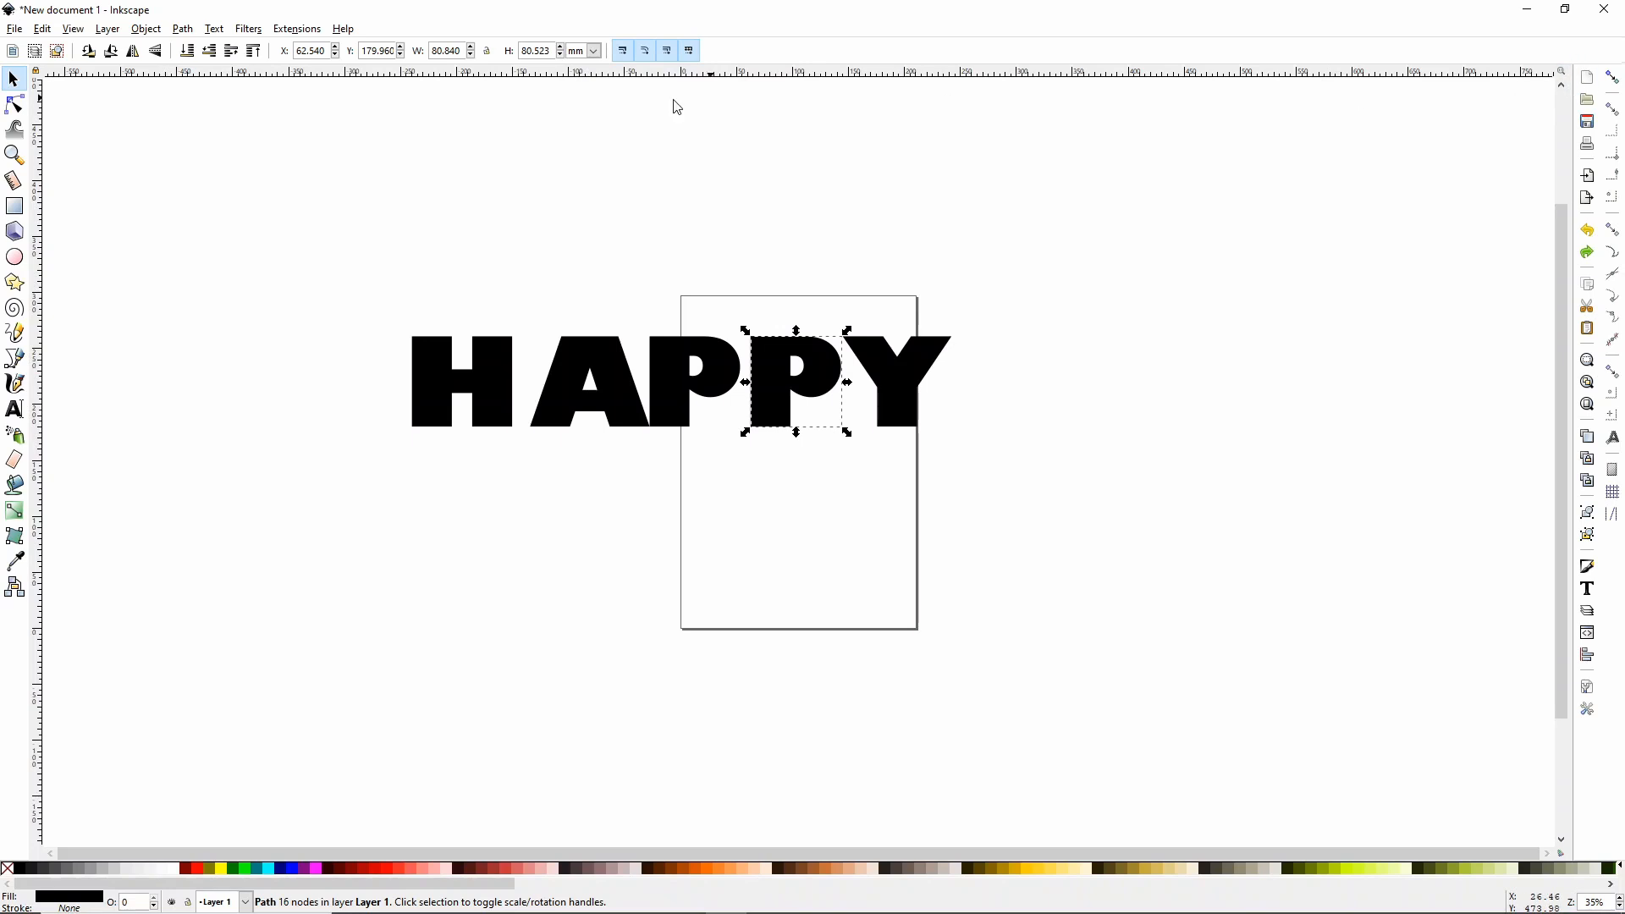
click(596, 411)
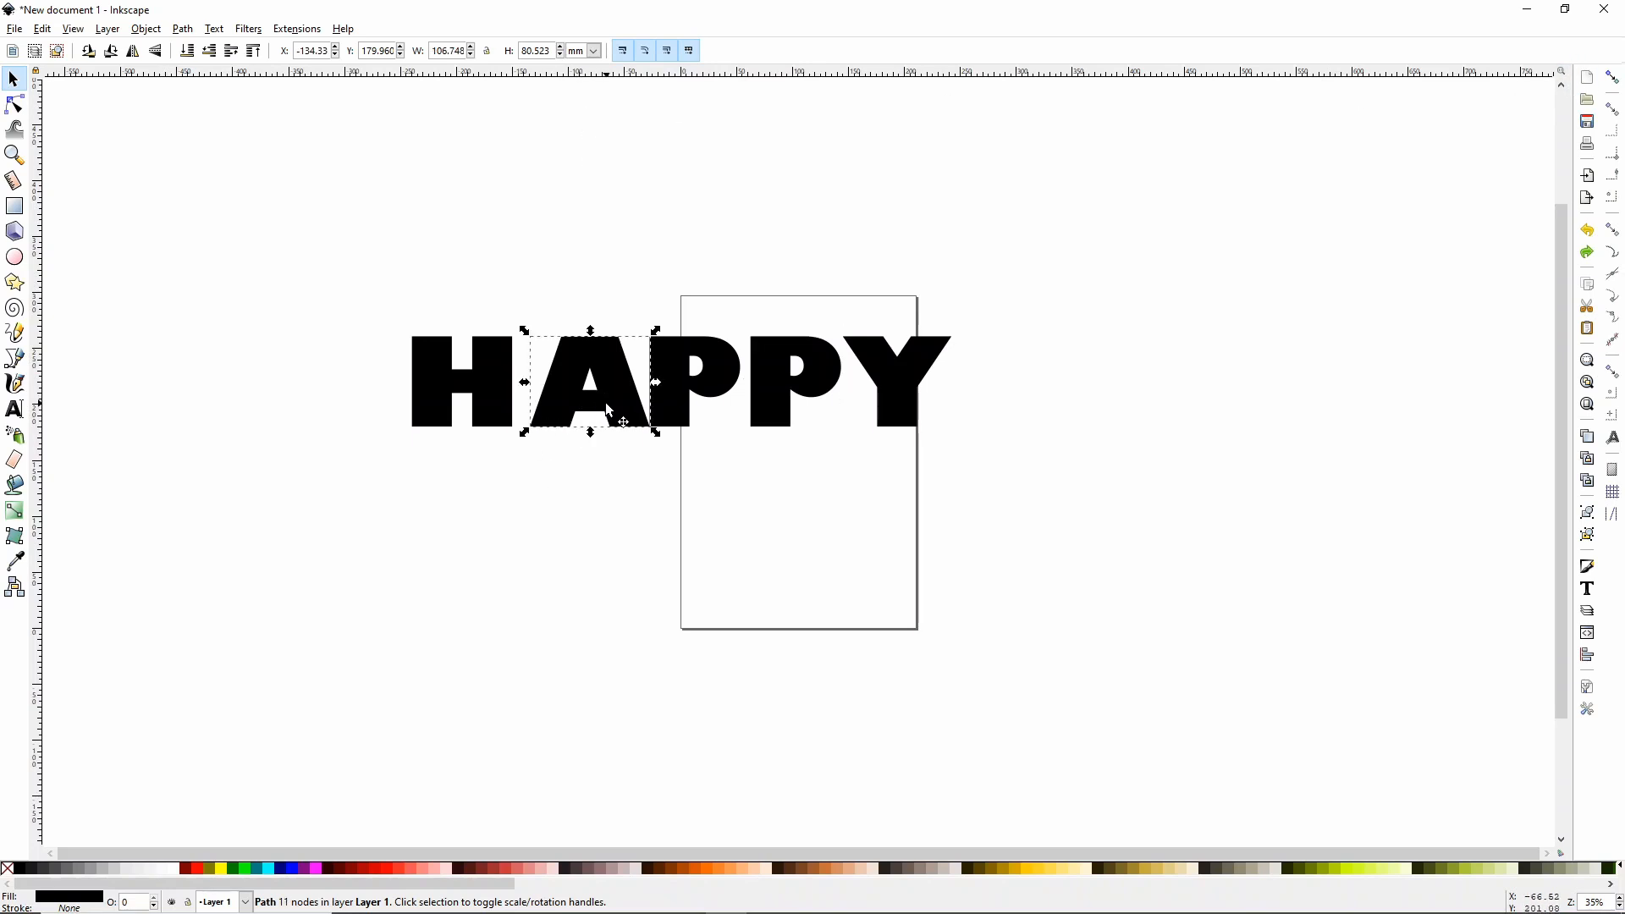
drag(608, 408, 662, 392)
click(679, 389)
drag(777, 385, 748, 391)
click(917, 394)
drag(917, 395, 883, 390)
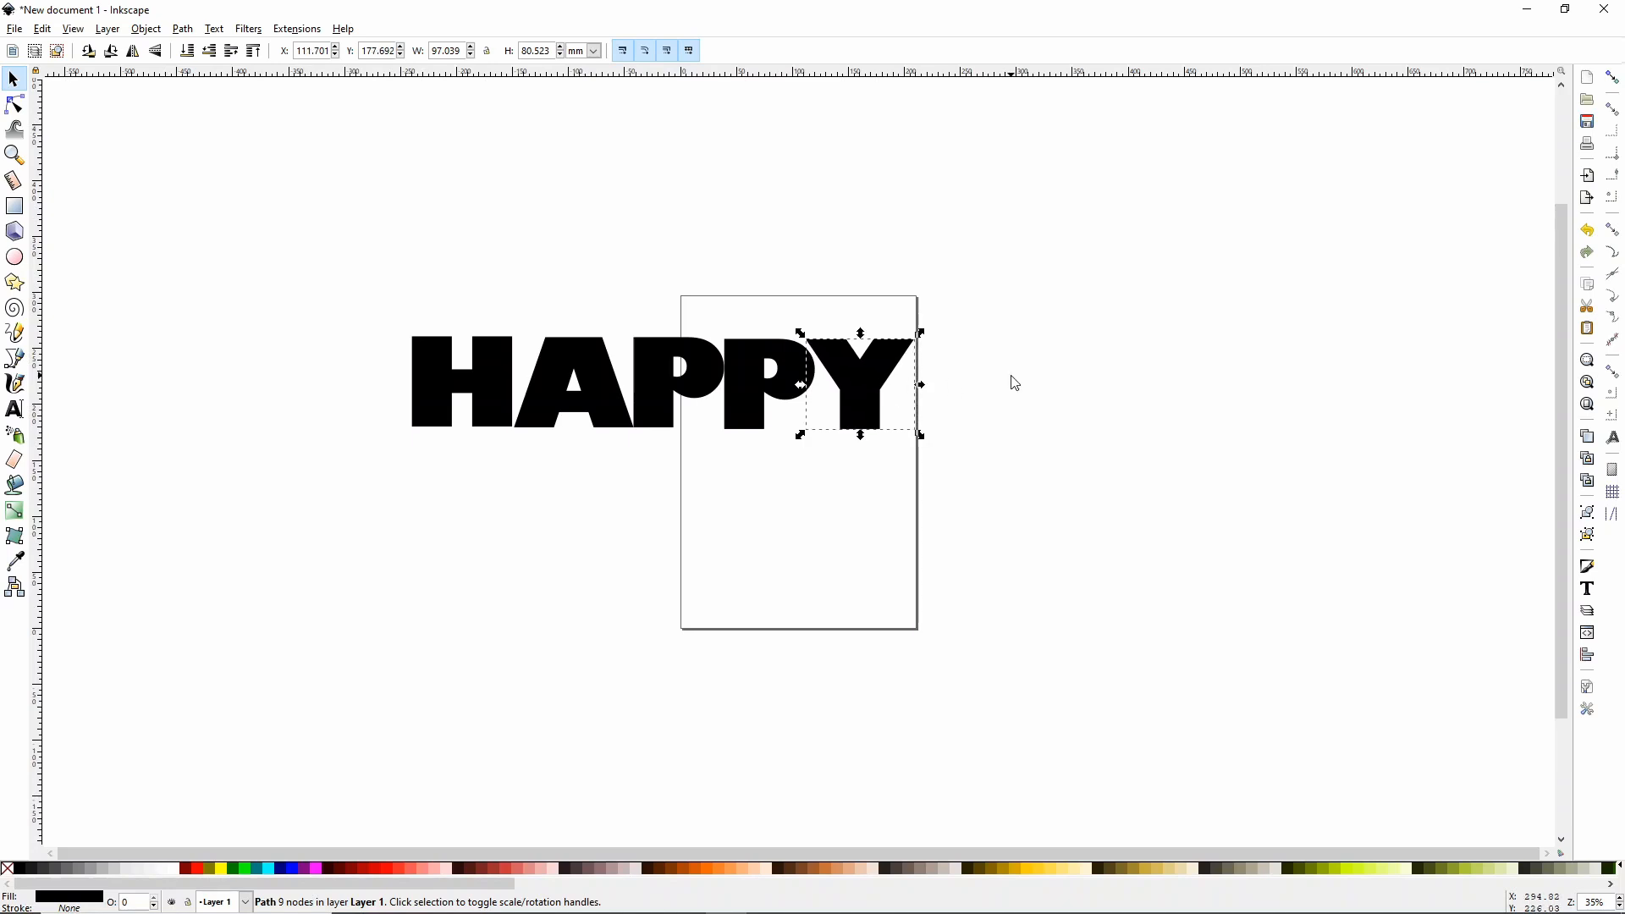
Select all five HAPPY letters and merge them into a single path with Union
click(1013, 383)
drag(983, 477, 265, 228)
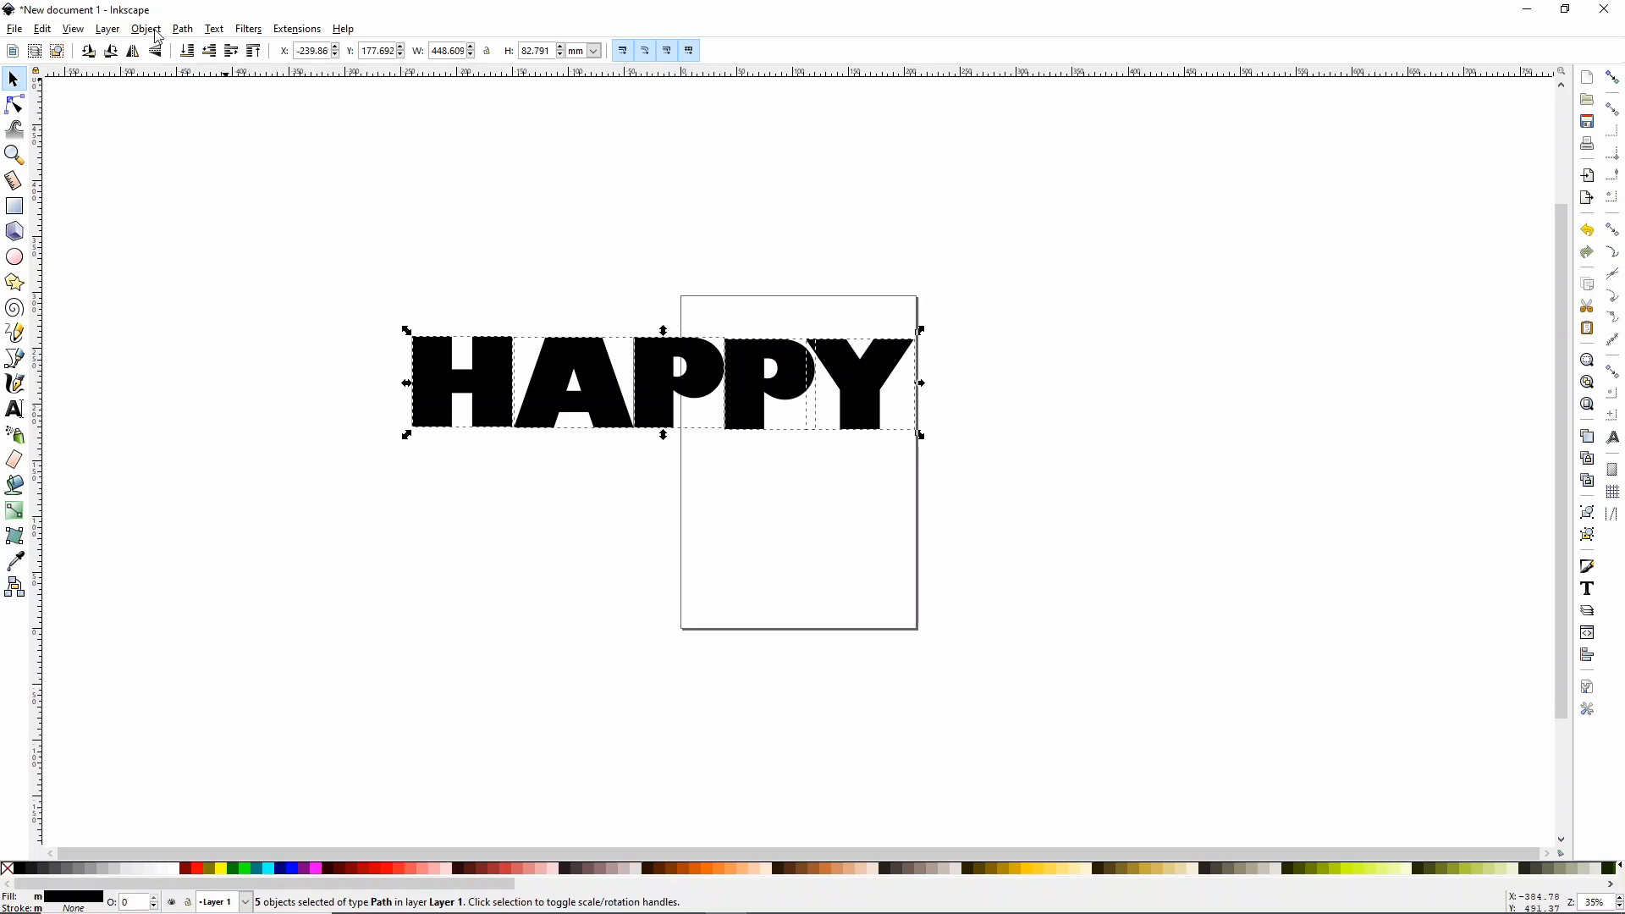
click(183, 28)
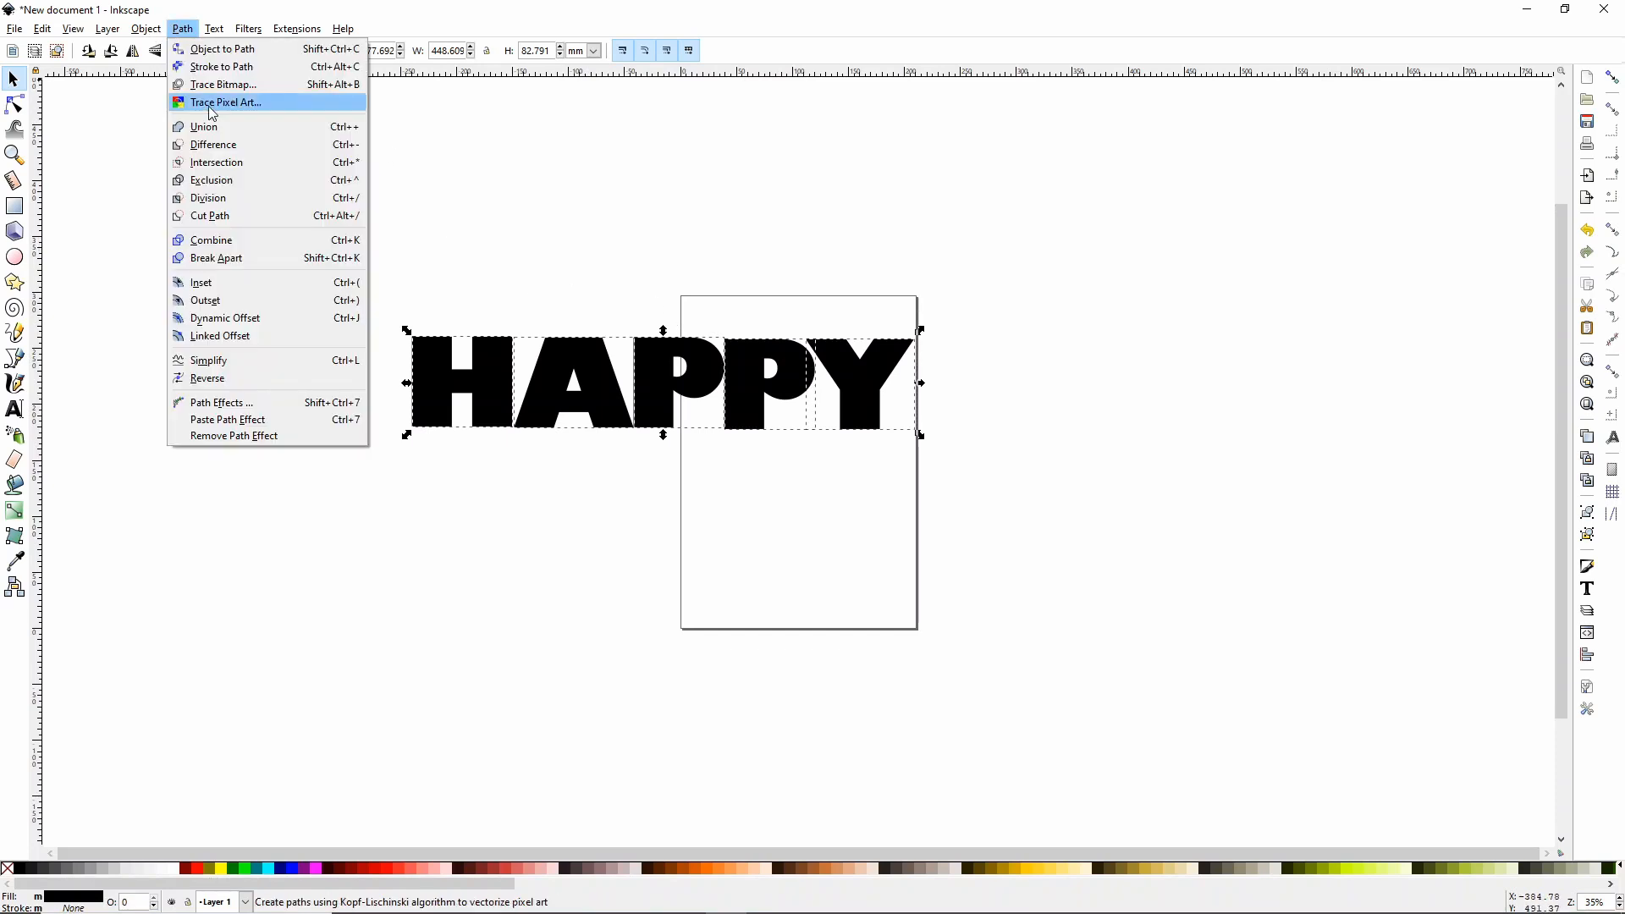
click(232, 130)
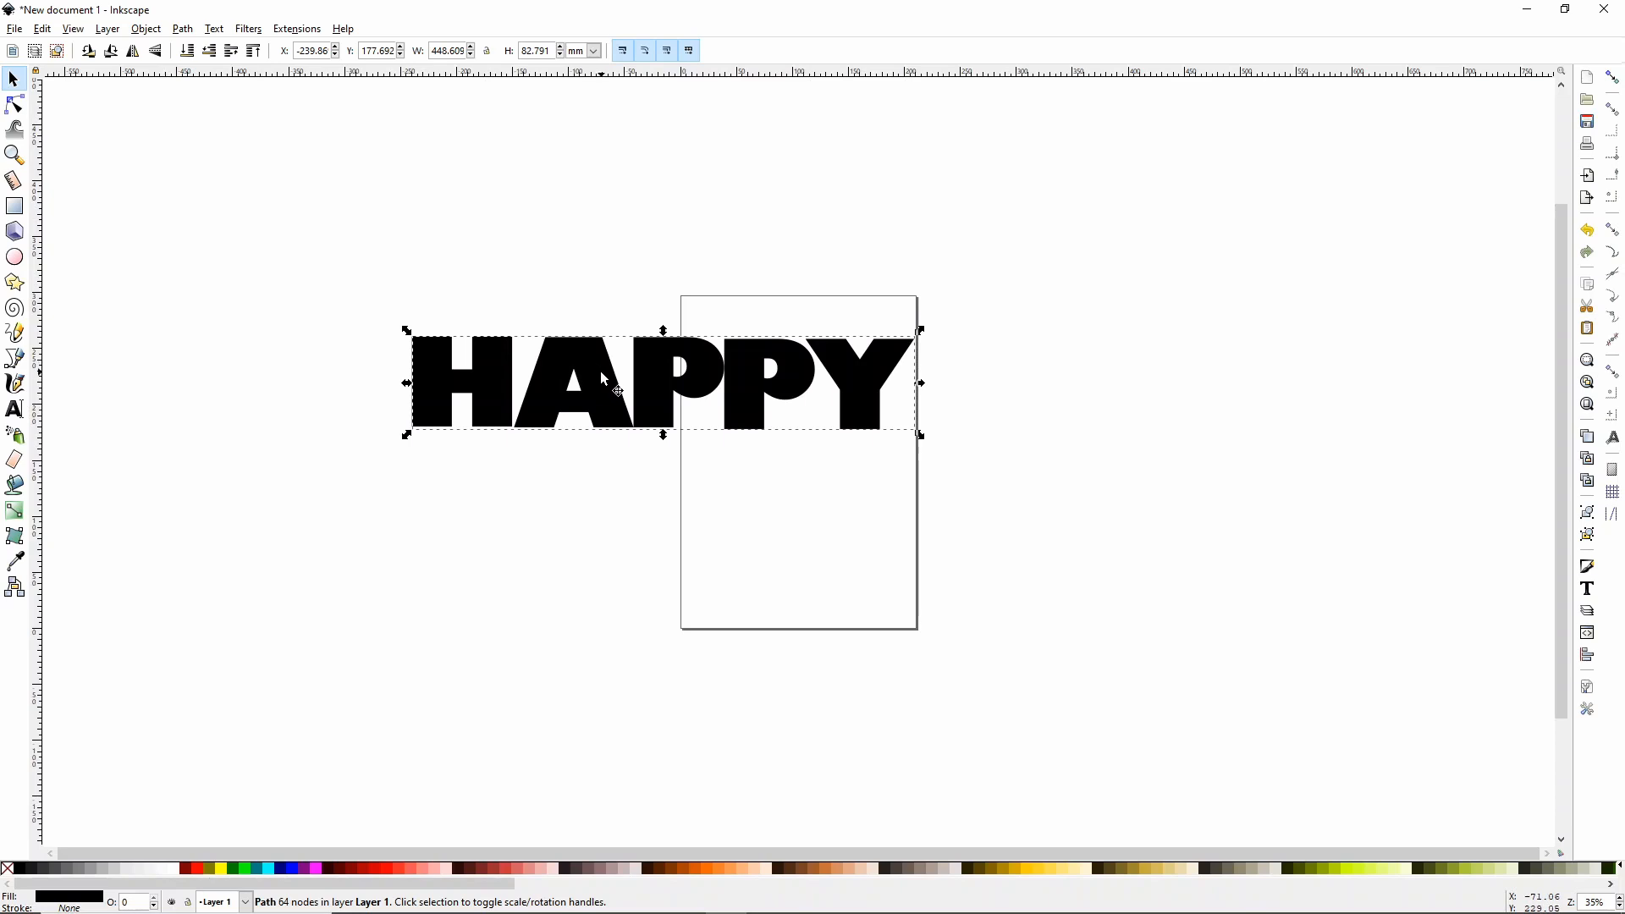
Add the text "crafting" below HAPPY and enlarge it to a font size of about 300 pt
click(15, 409)
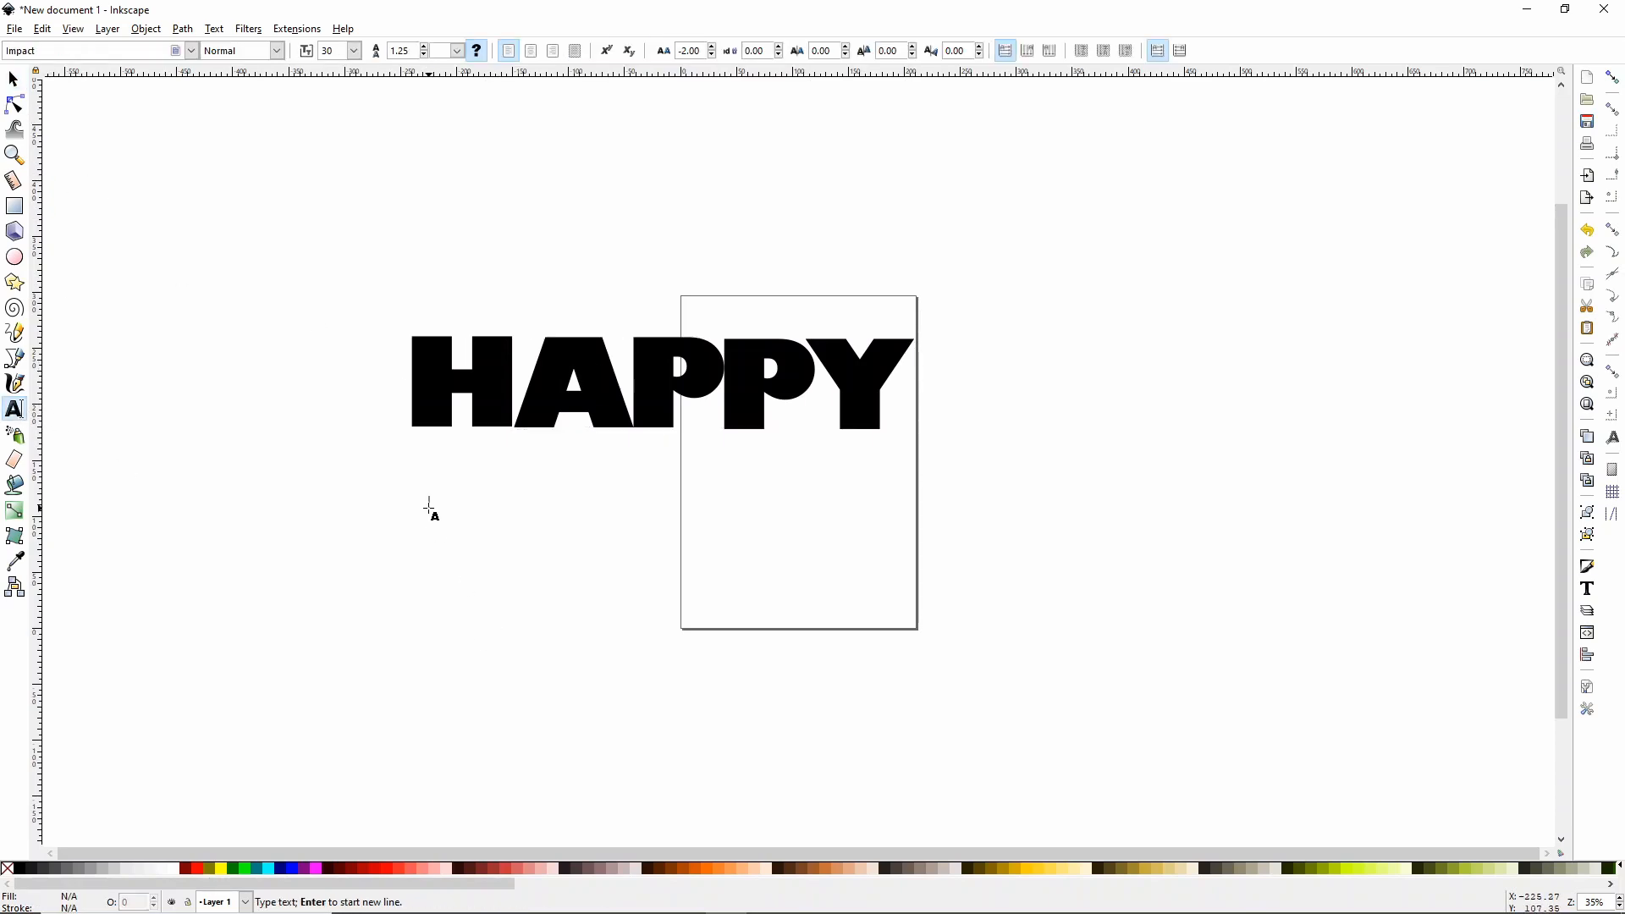
text(cral)
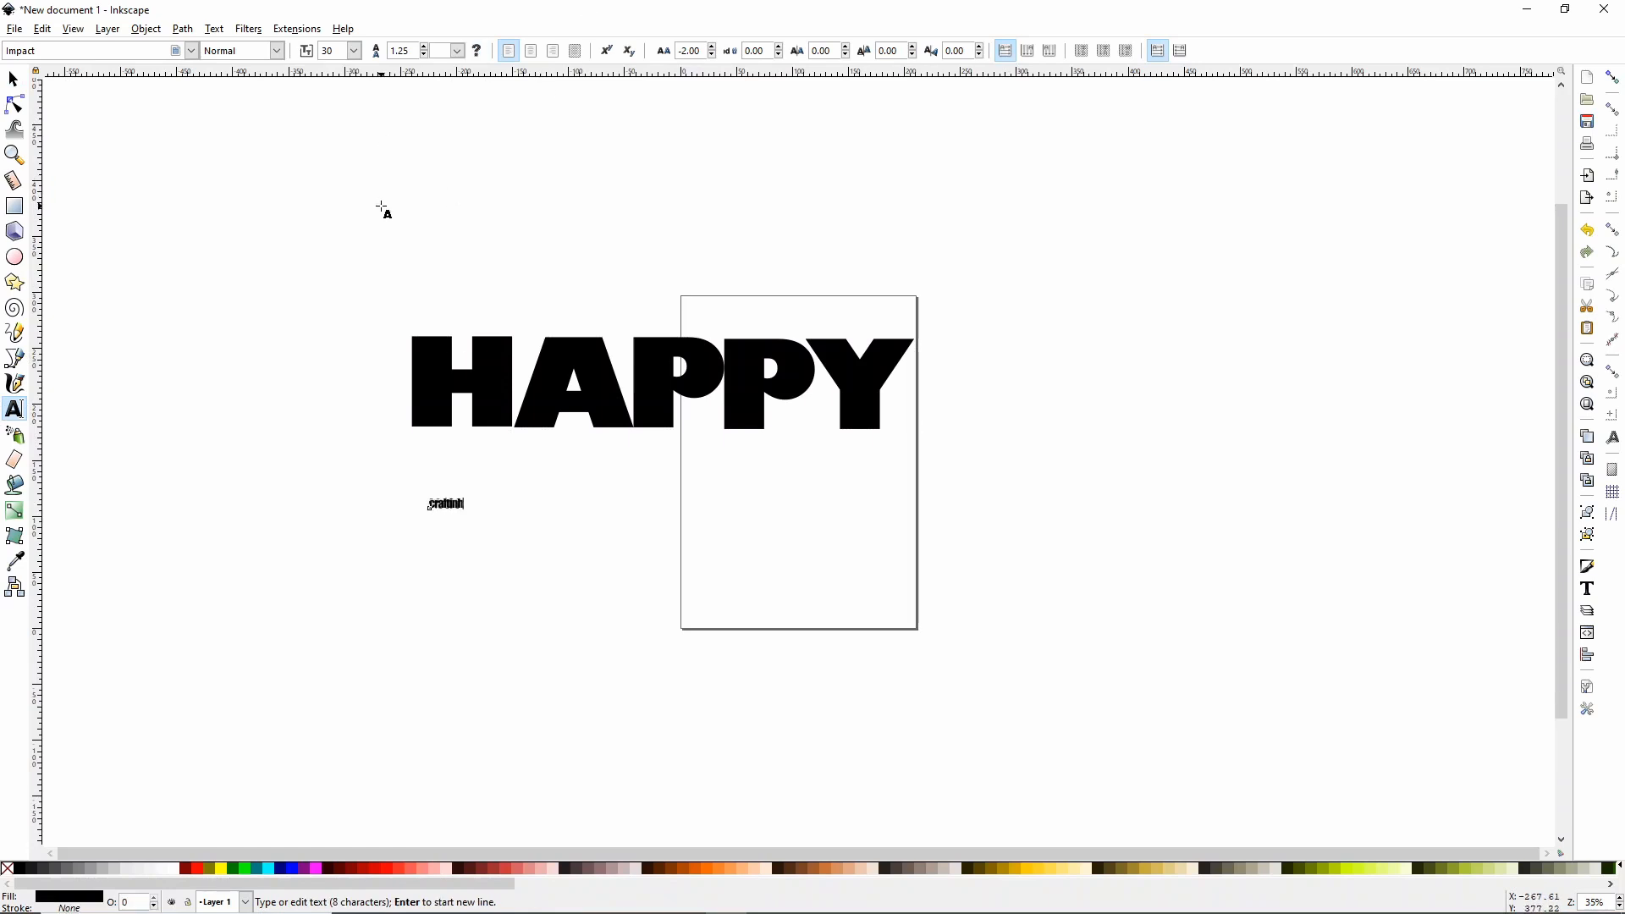
click(14, 80)
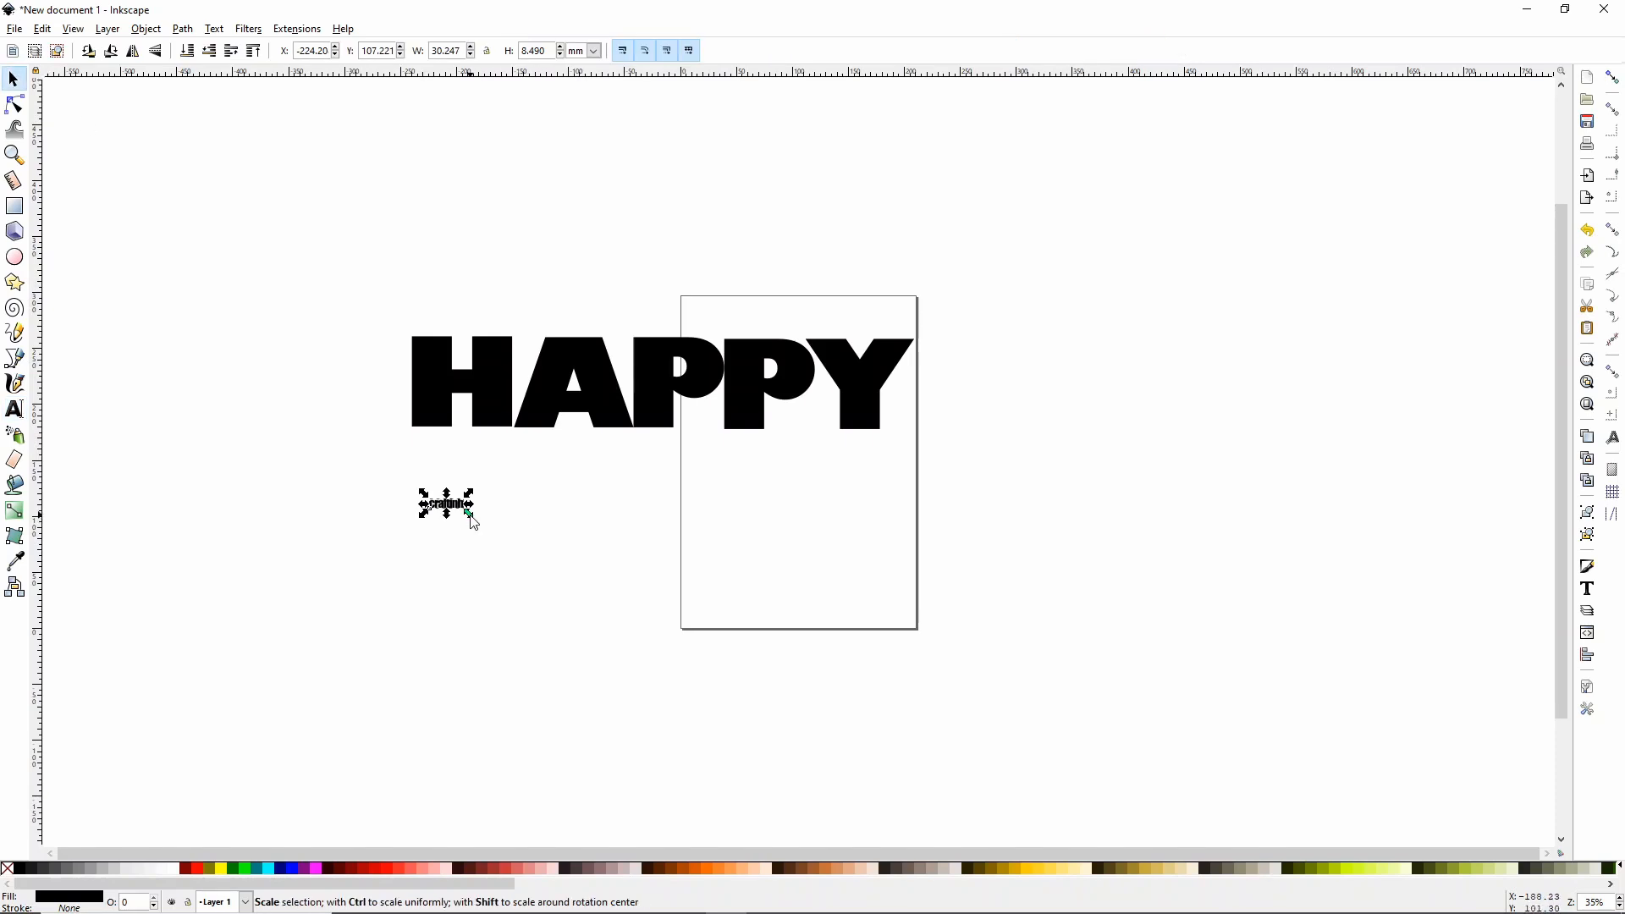
drag(469, 514, 772, 597)
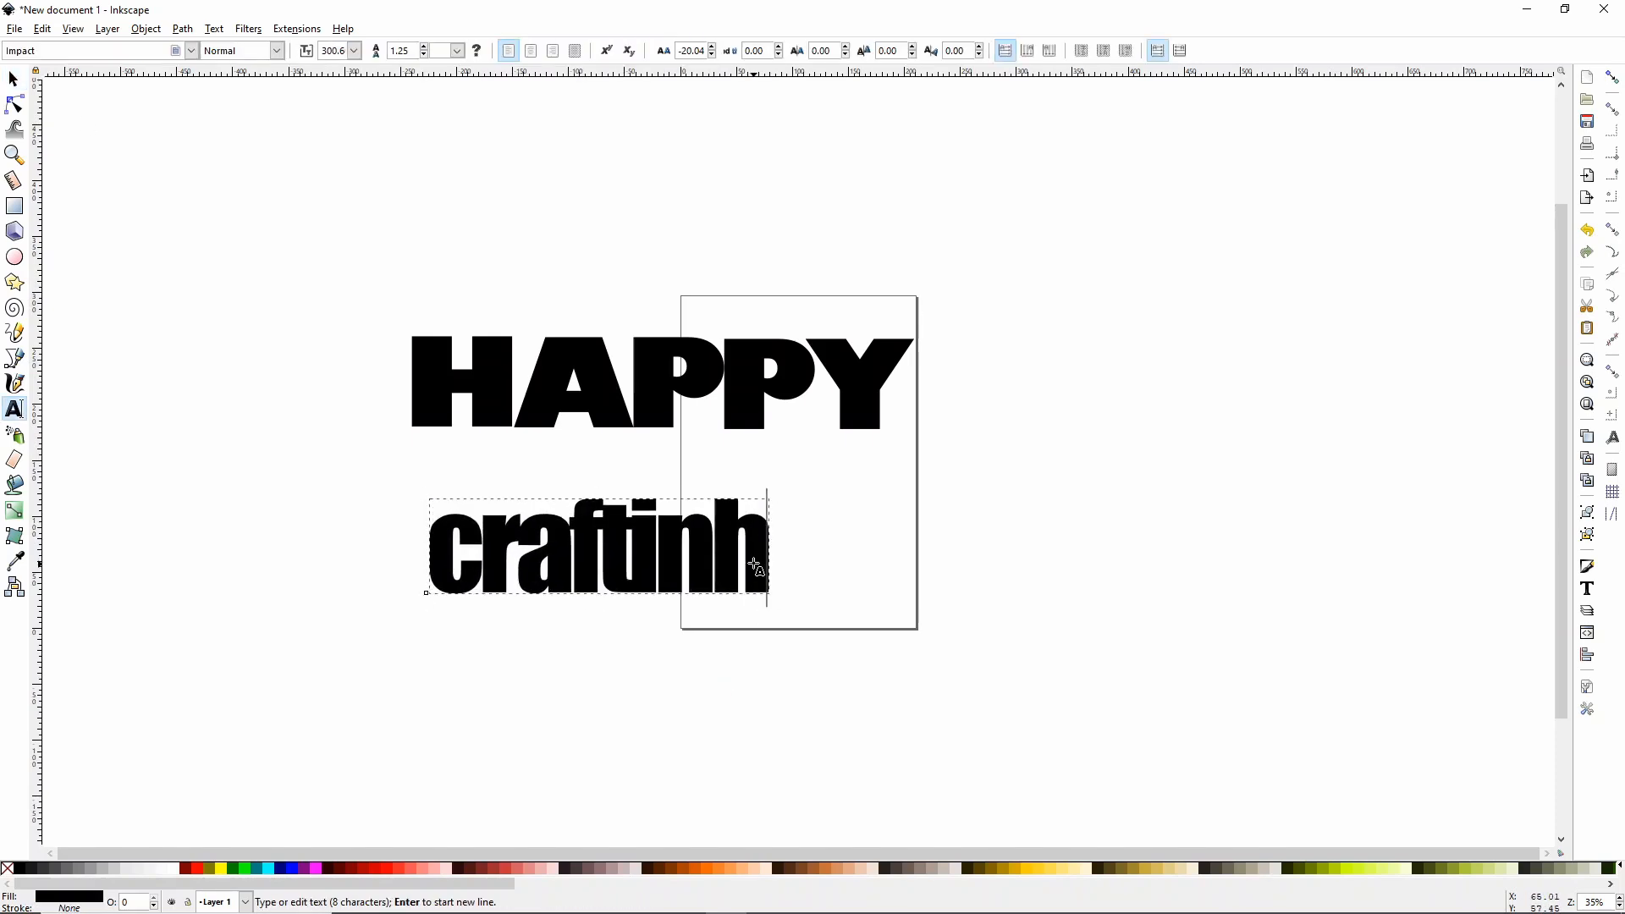
double_click(762, 571)
key(BackSpace)
text(g)
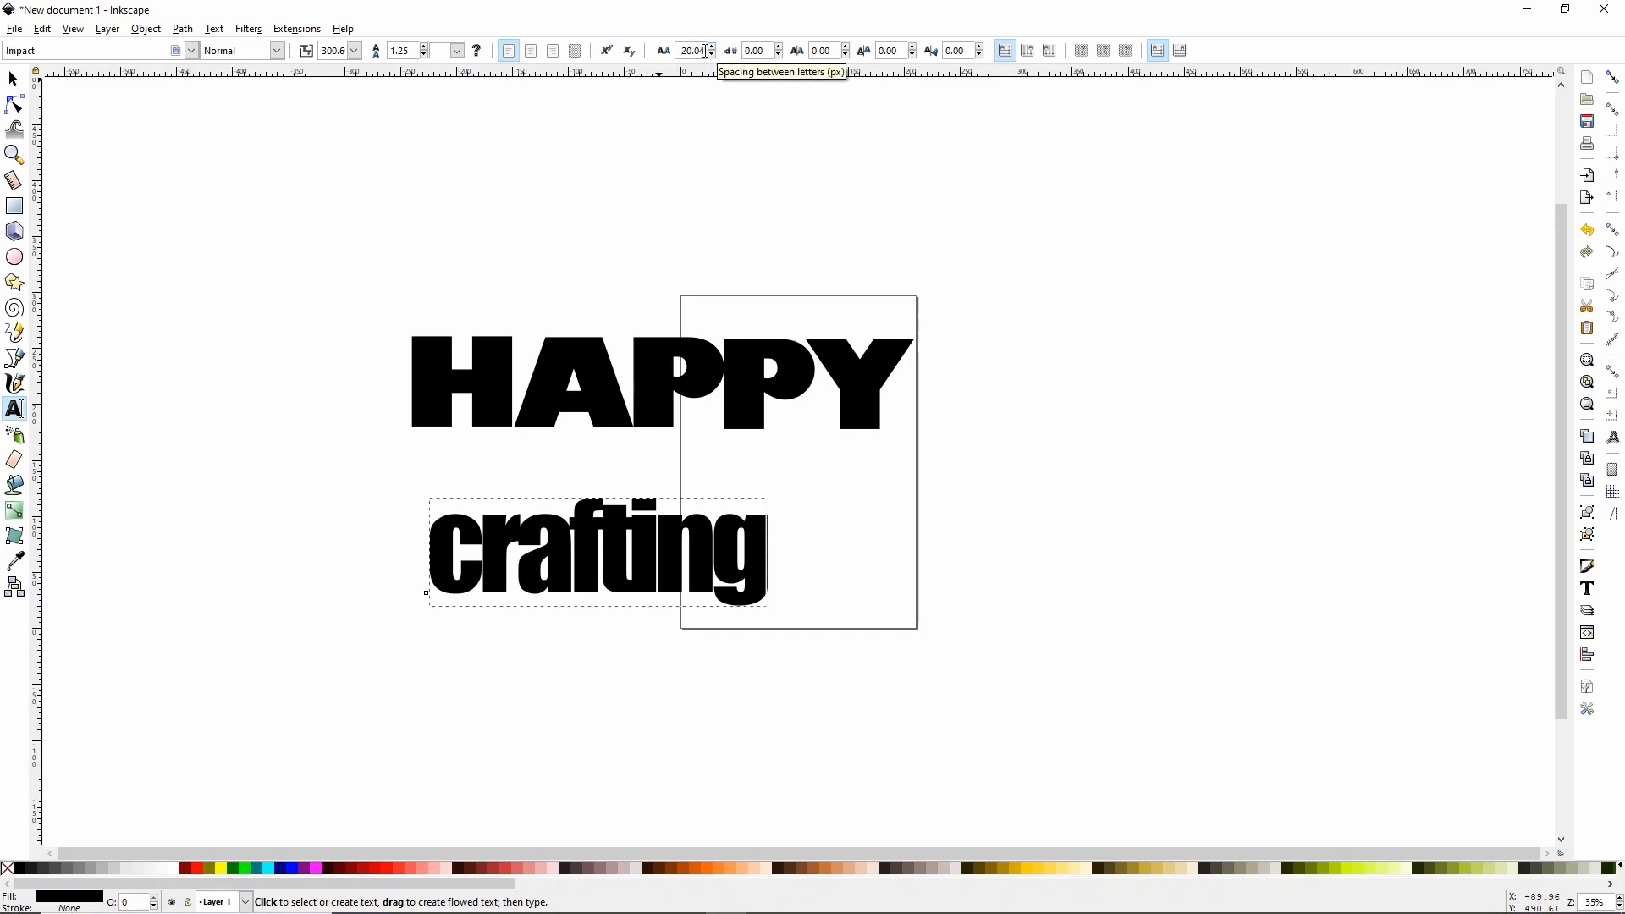
Set the letter spacing of the crafting text to 0
drag(702, 53, 664, 61)
text(0)
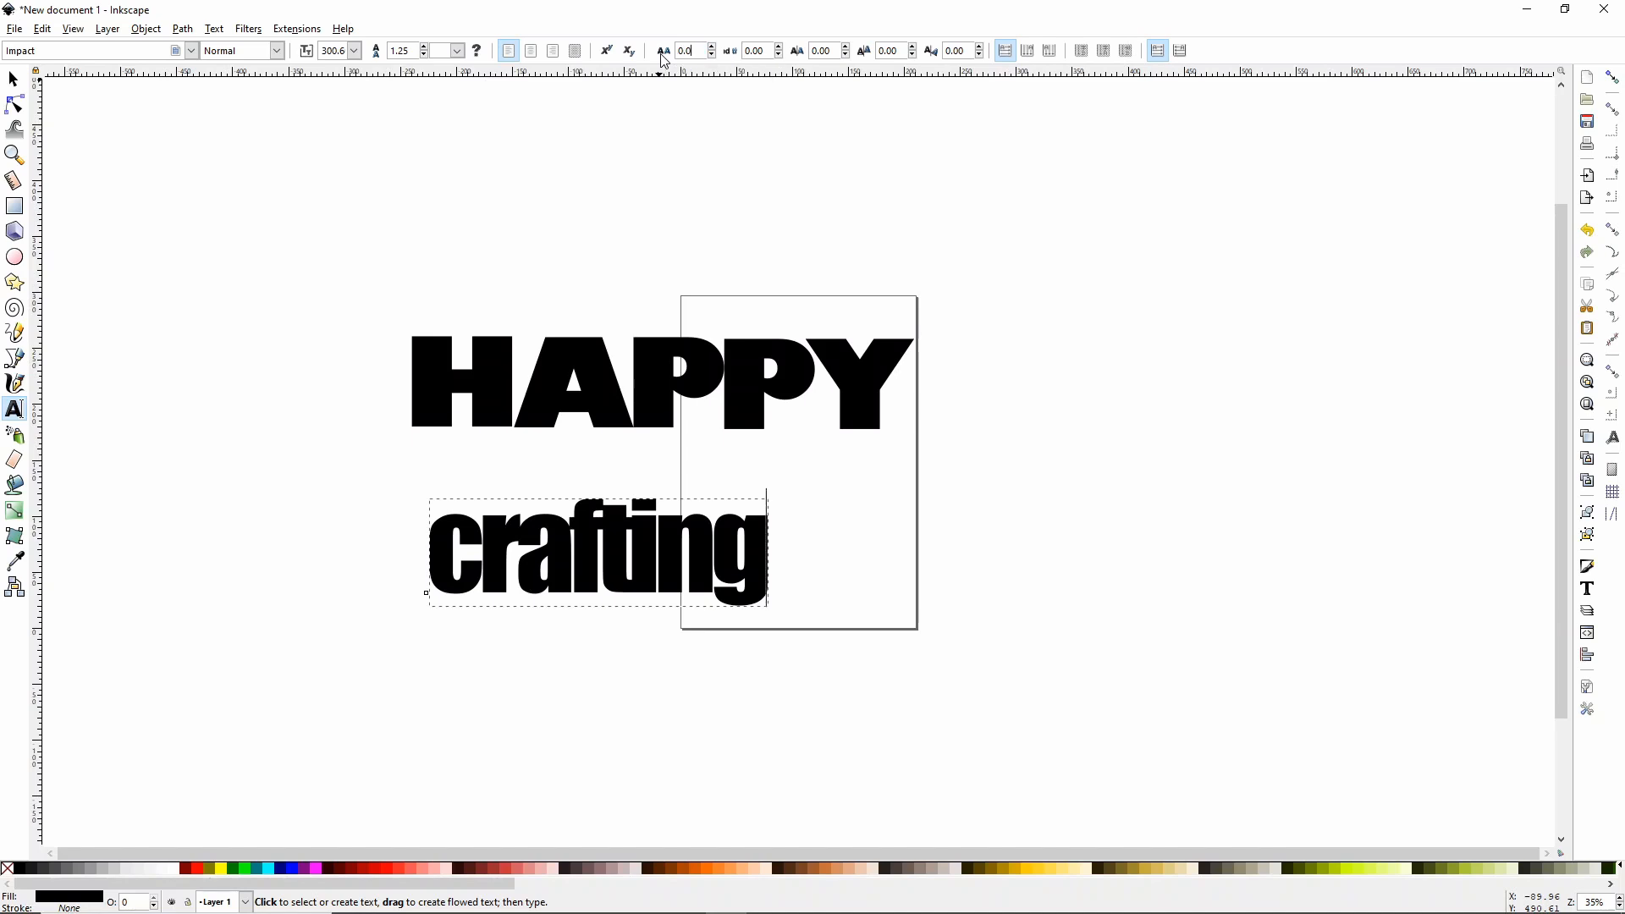
text(.0)
key(Return)
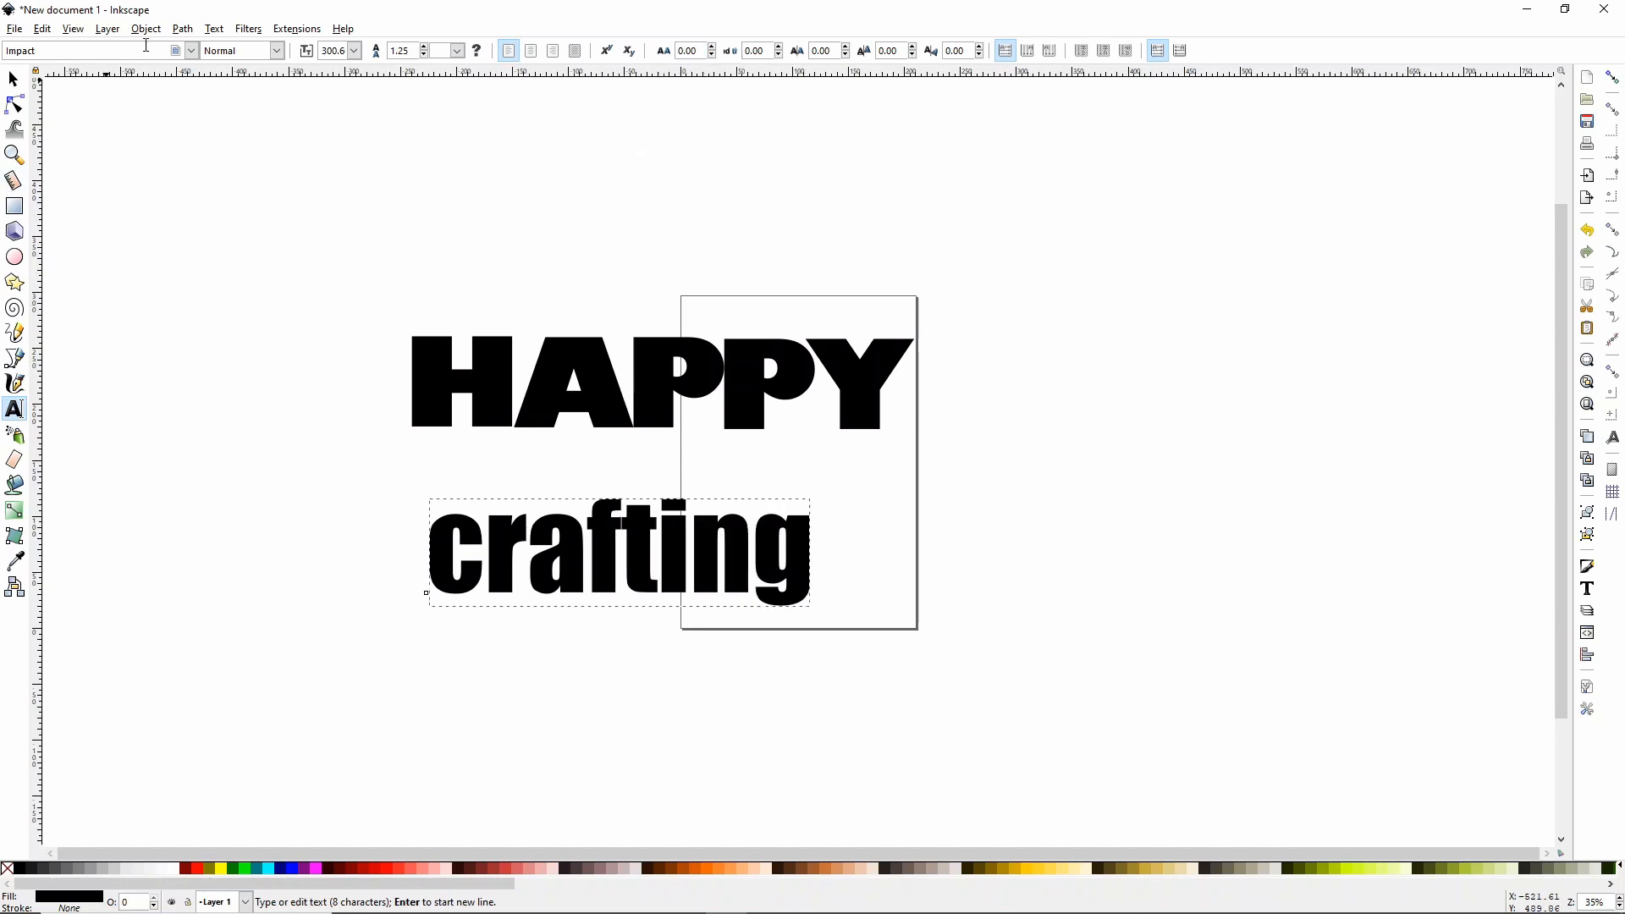
Try the Moon Flower font on the crafting text
click(191, 50)
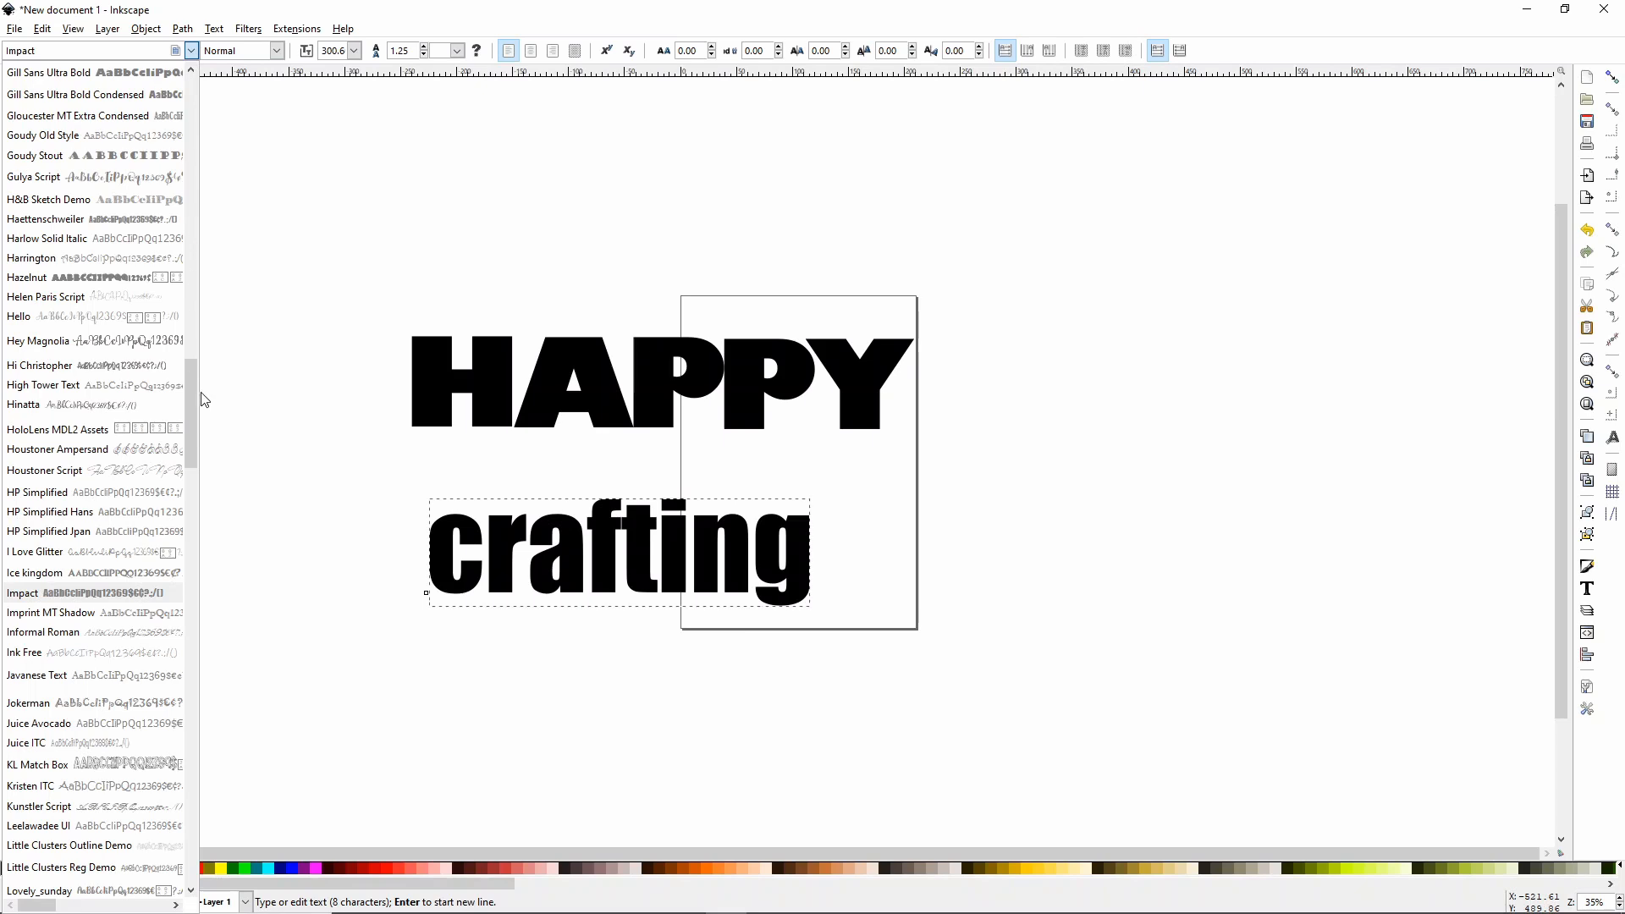
drag(192, 414, 200, 517)
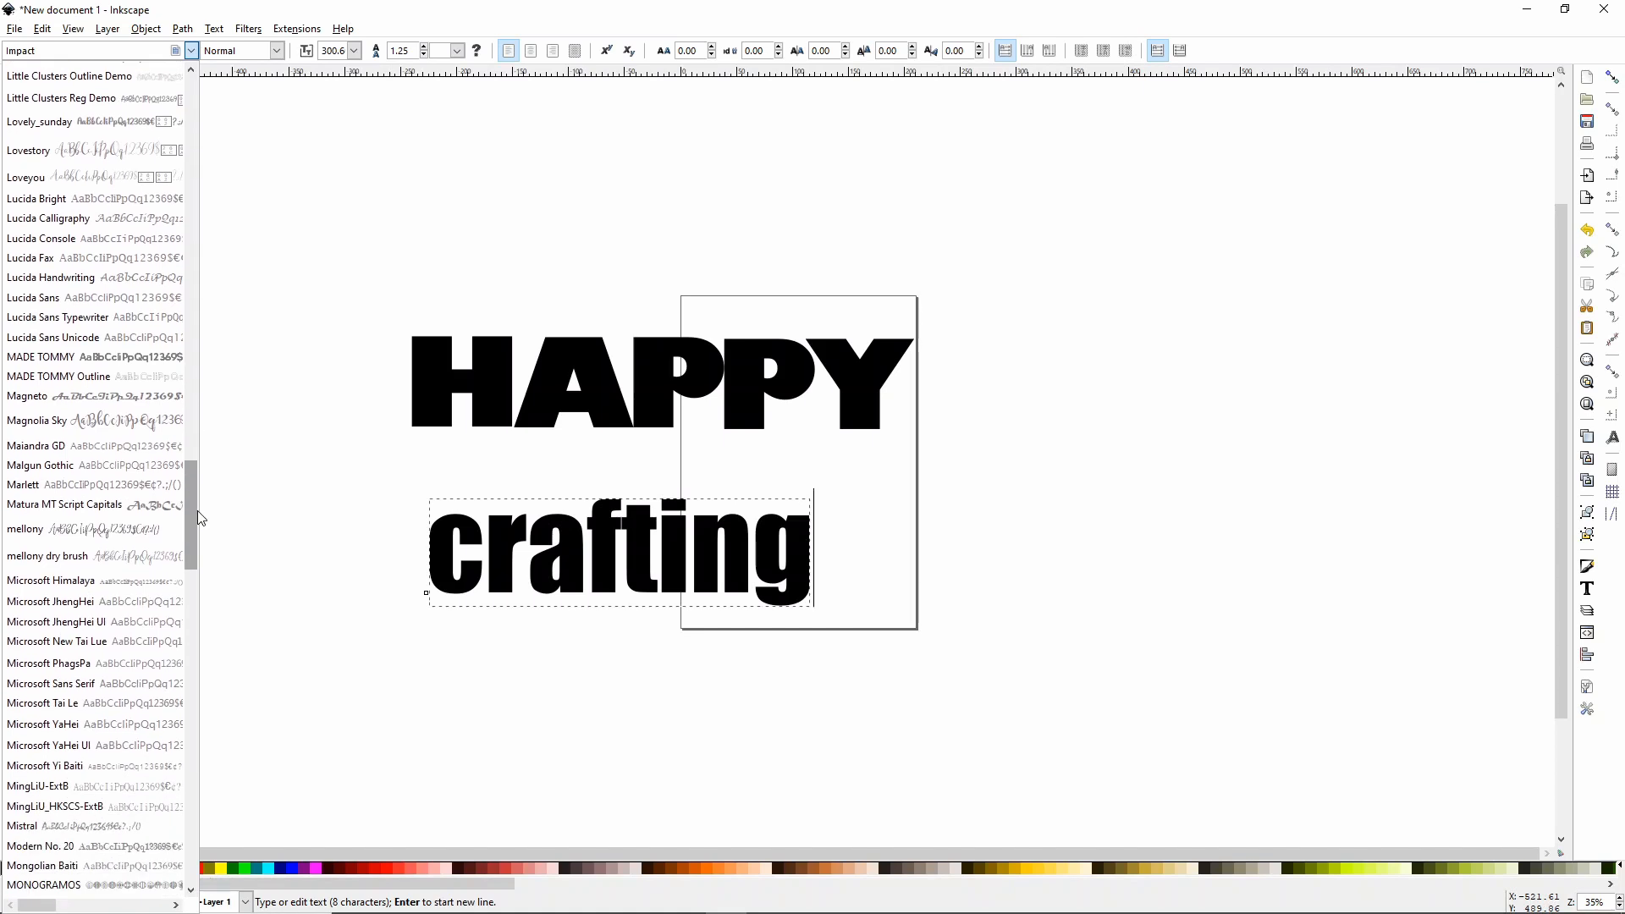
drag(193, 524, 194, 569)
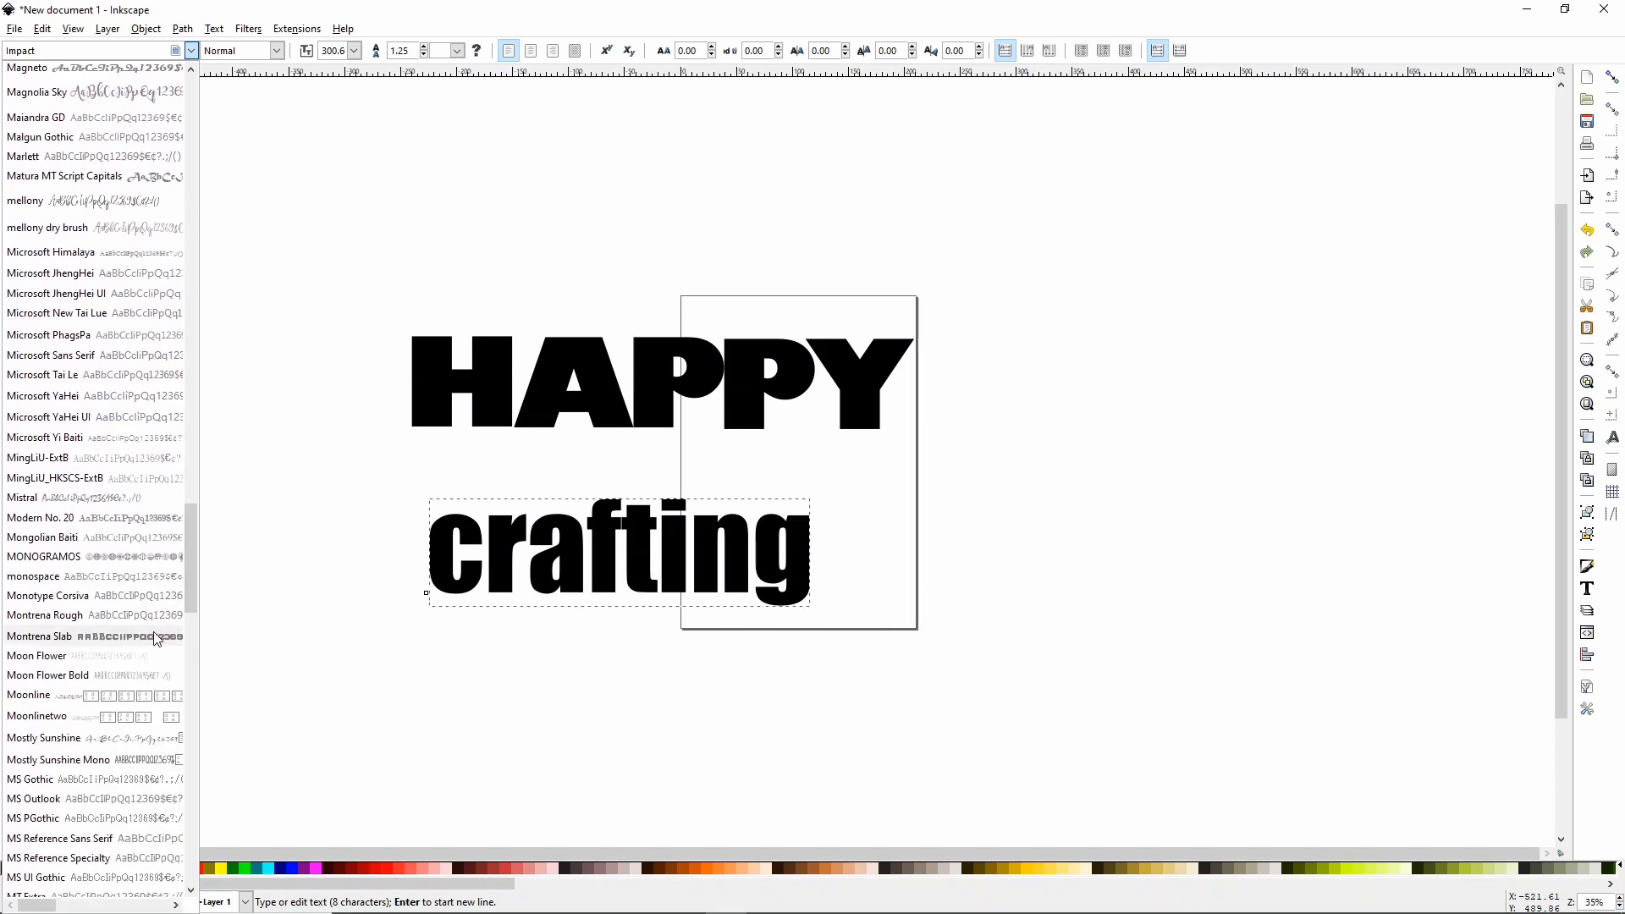
click(141, 657)
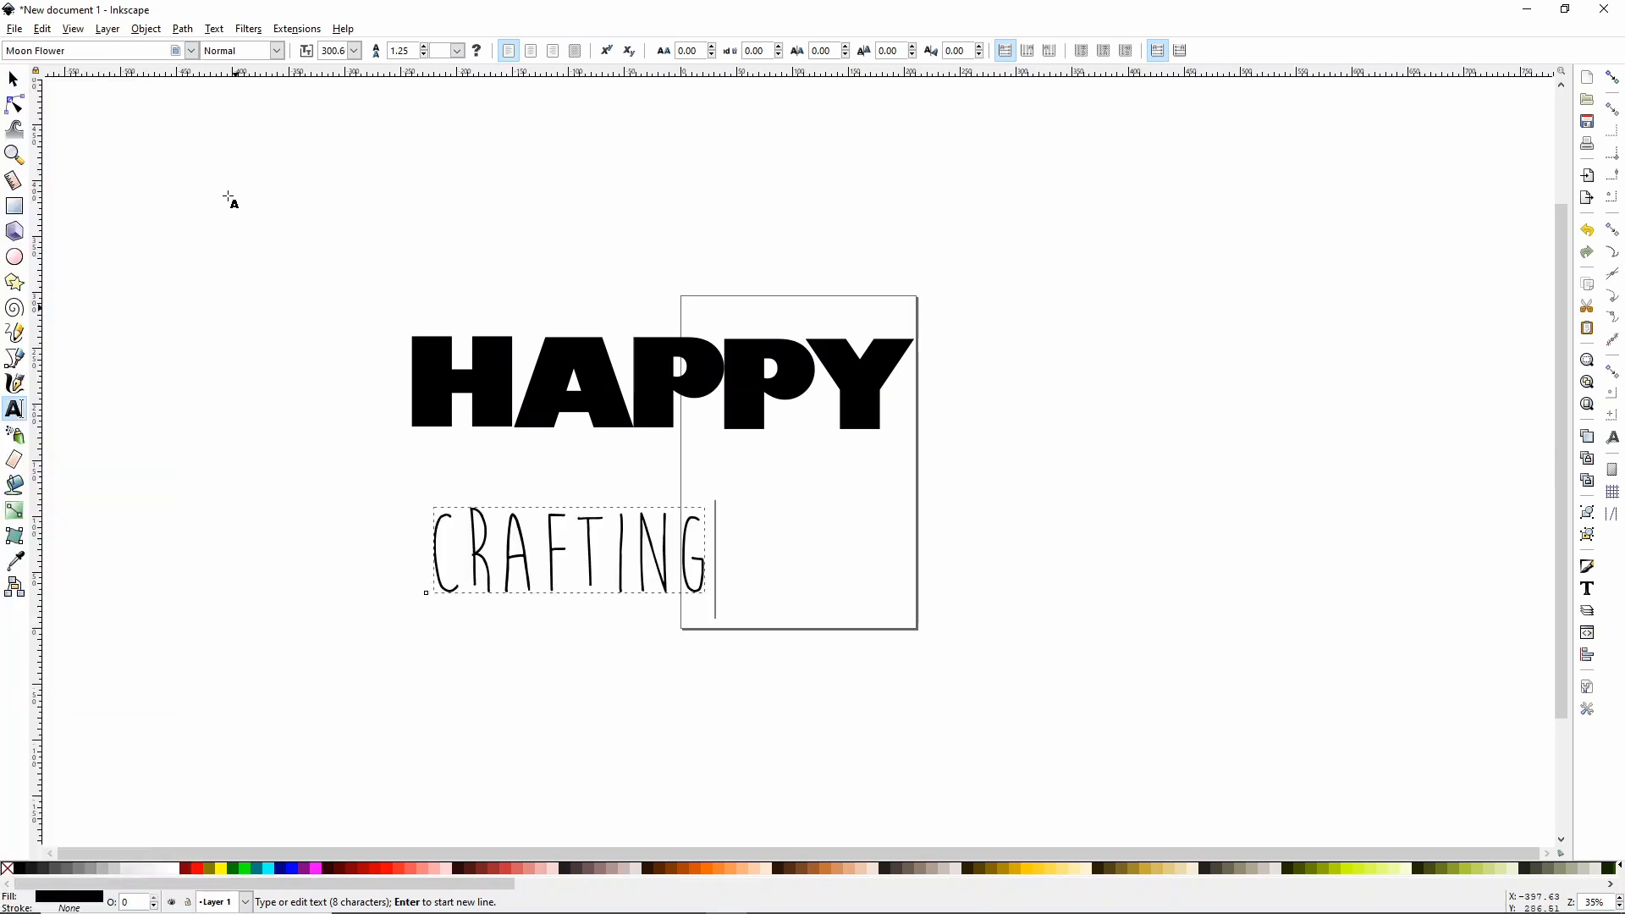
Set the font of the crafting text to Pictagram and give it a red fill
click(191, 51)
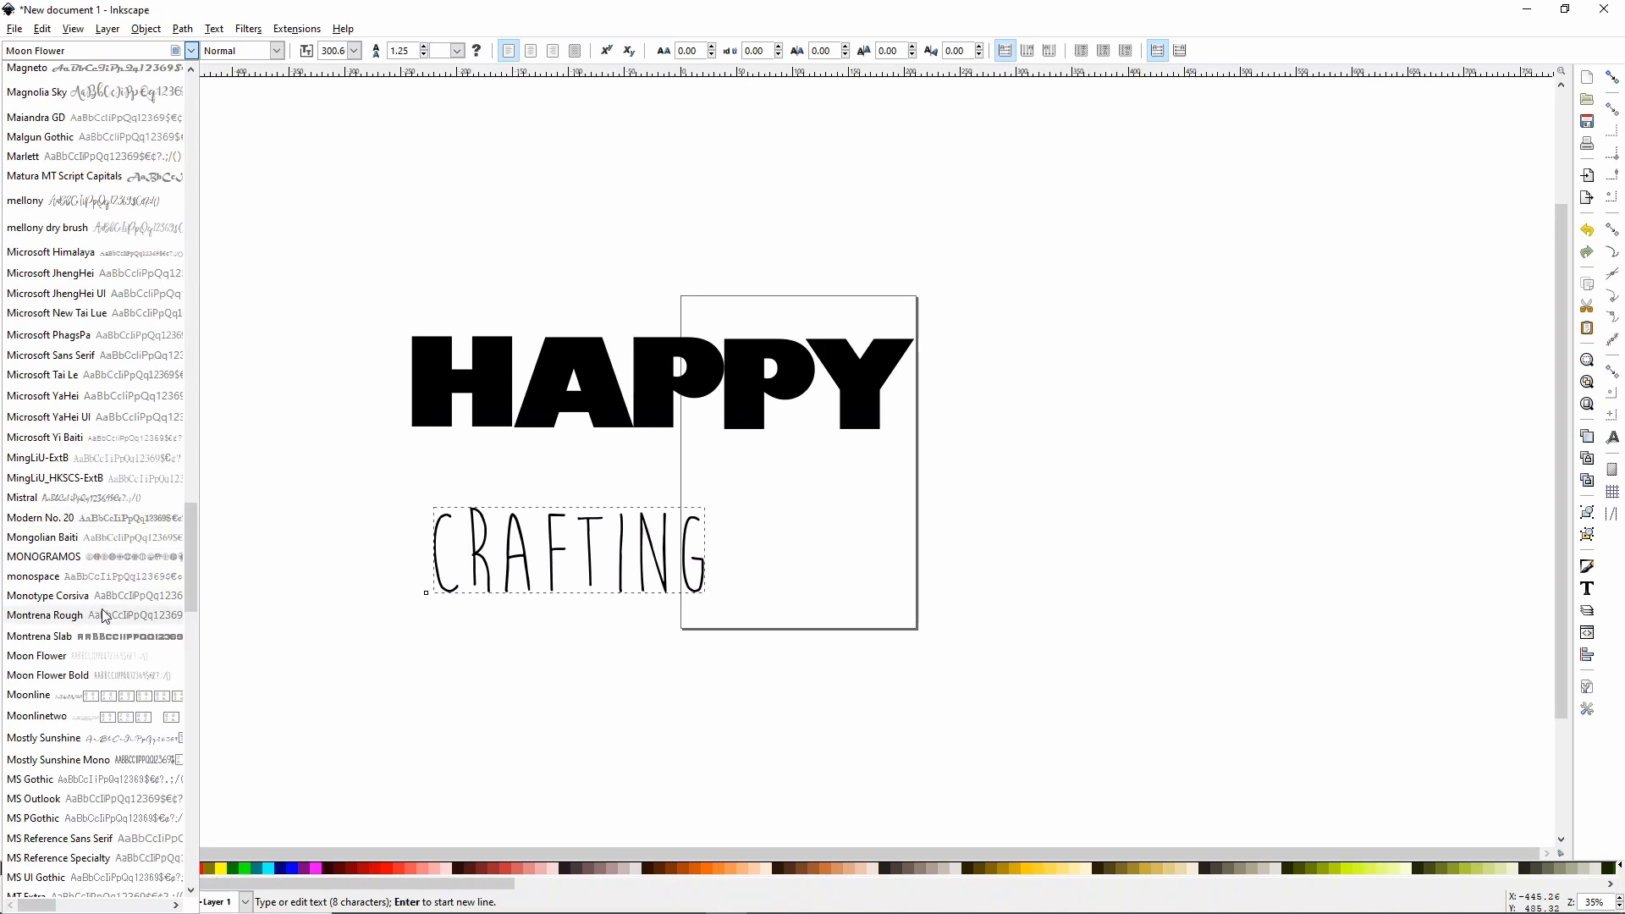
scroll(115, 613, down, 2)
scroll(120, 611, down, 1)
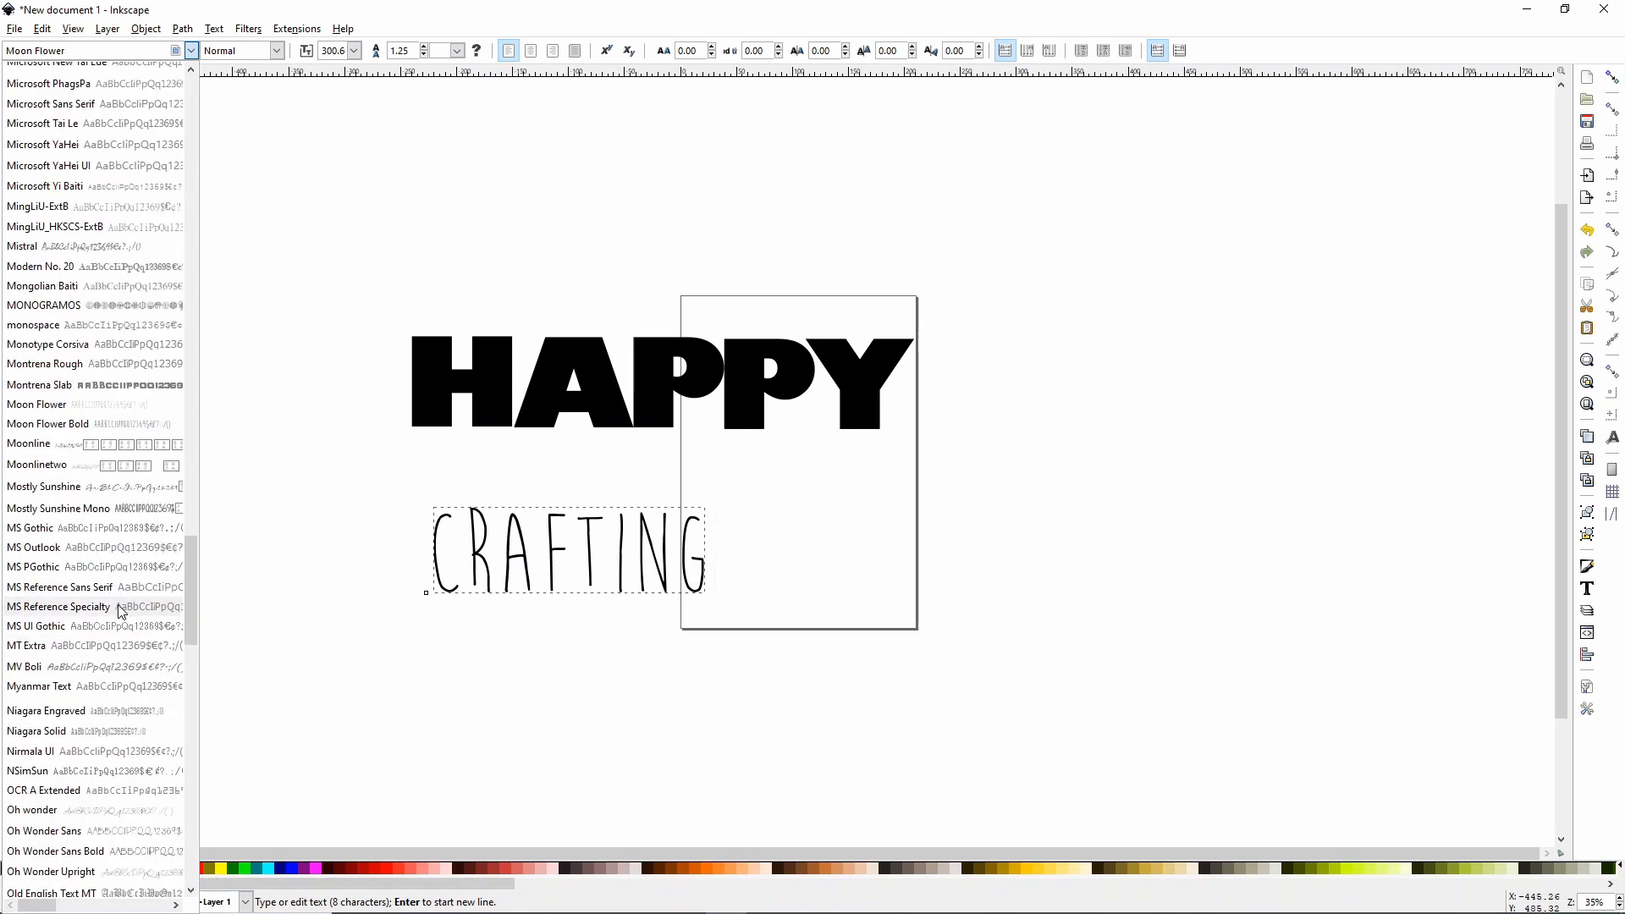
scroll(121, 611, down, 3)
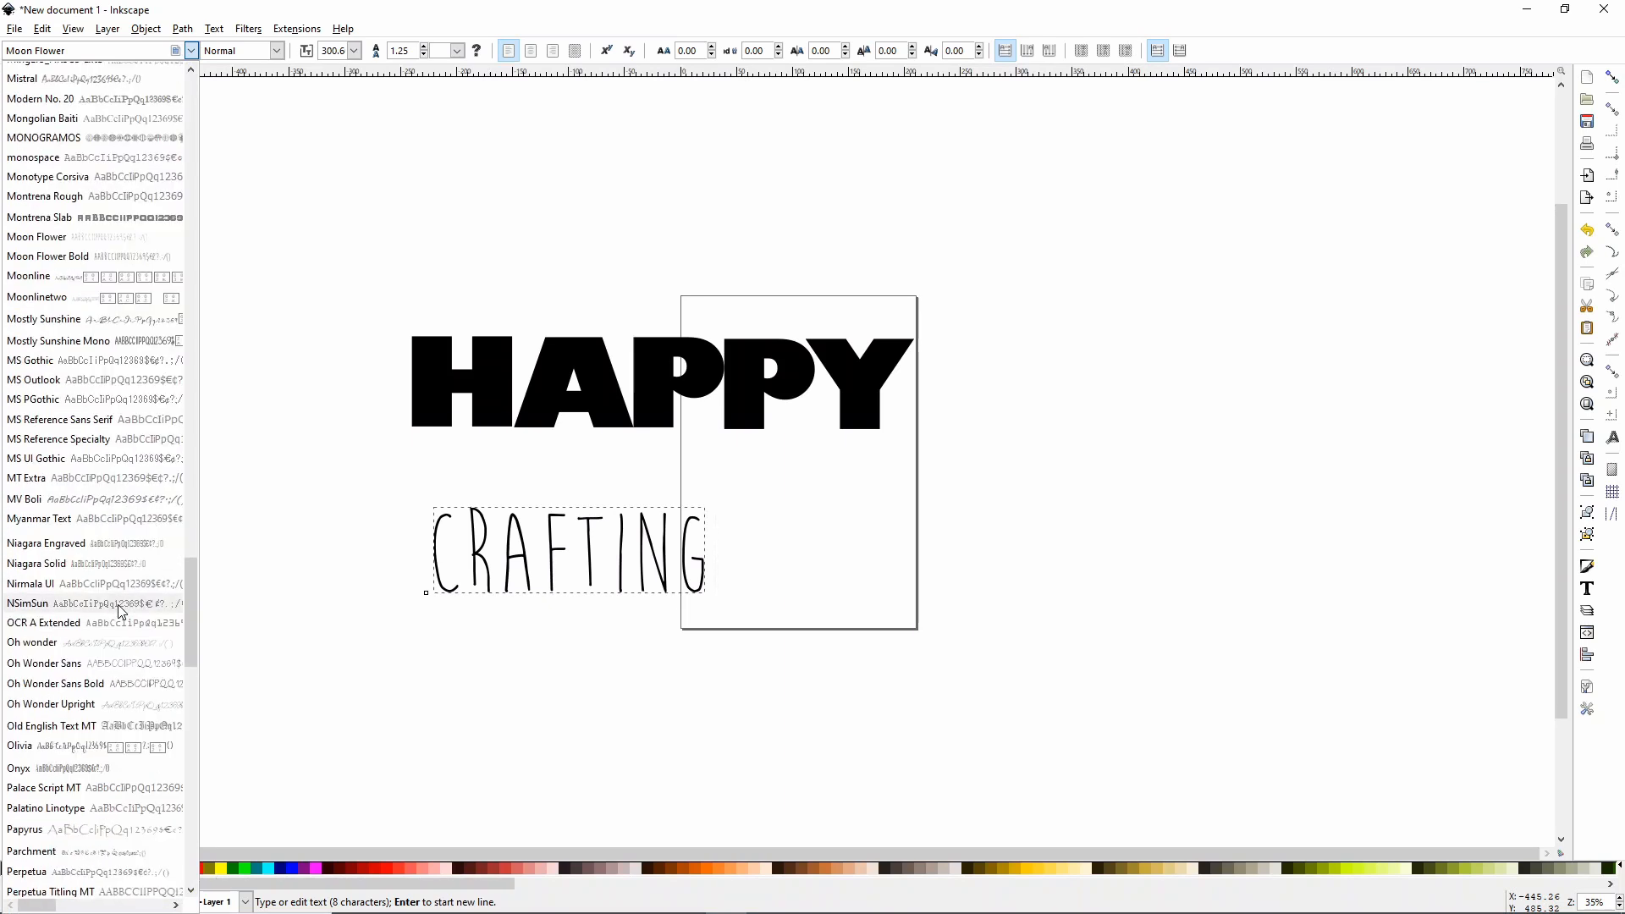
scroll(148, 603, down, 2)
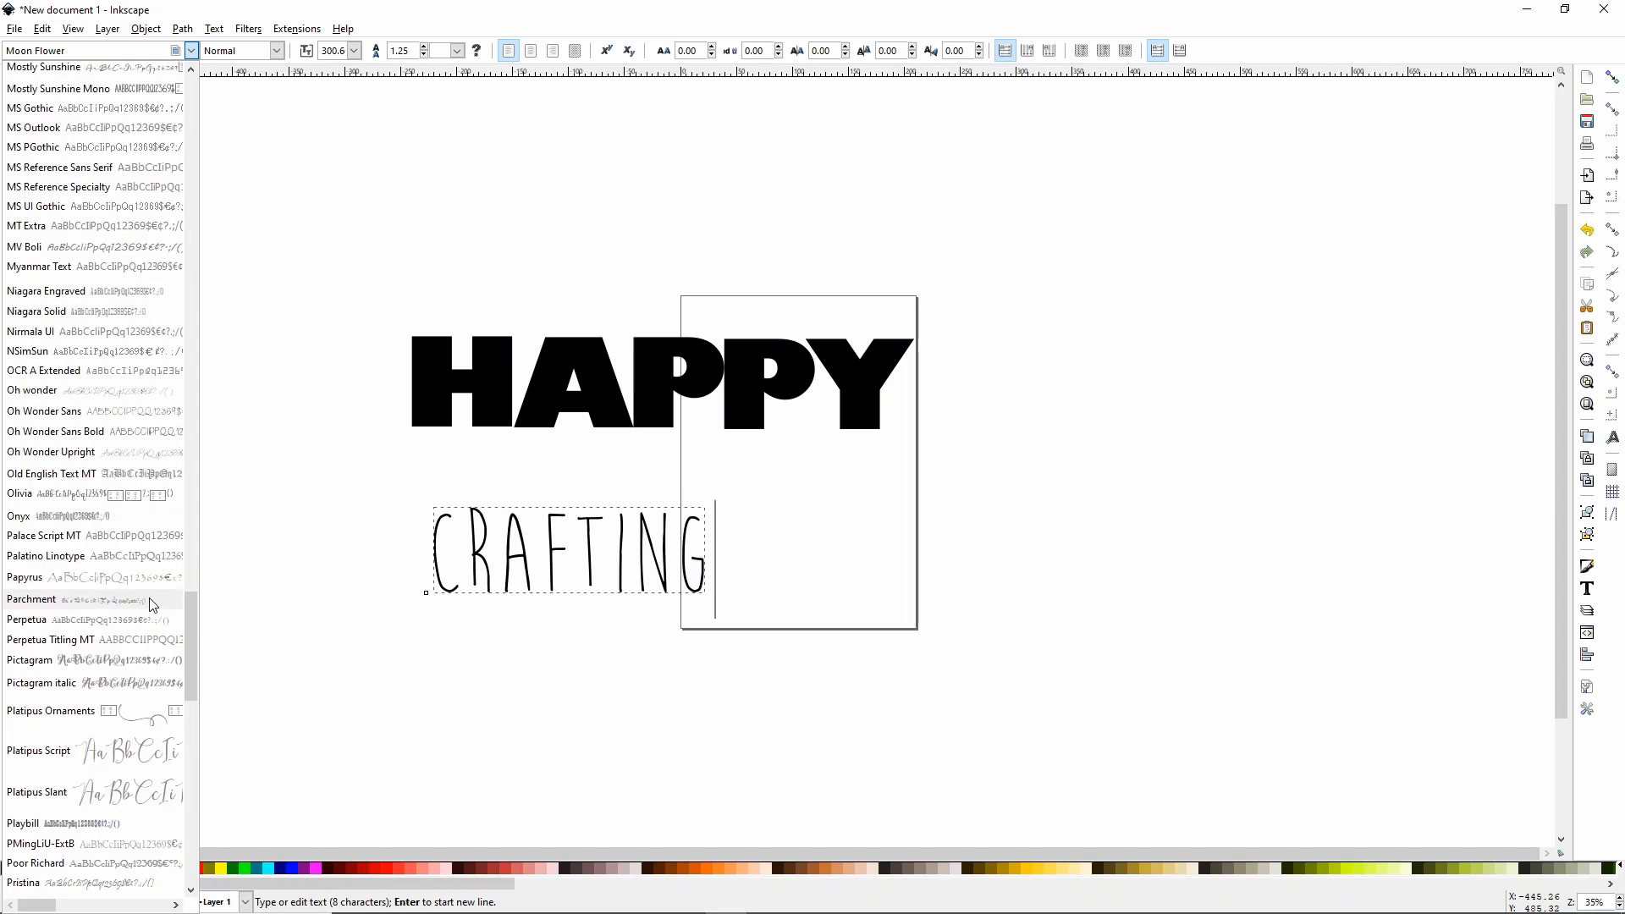
click(124, 659)
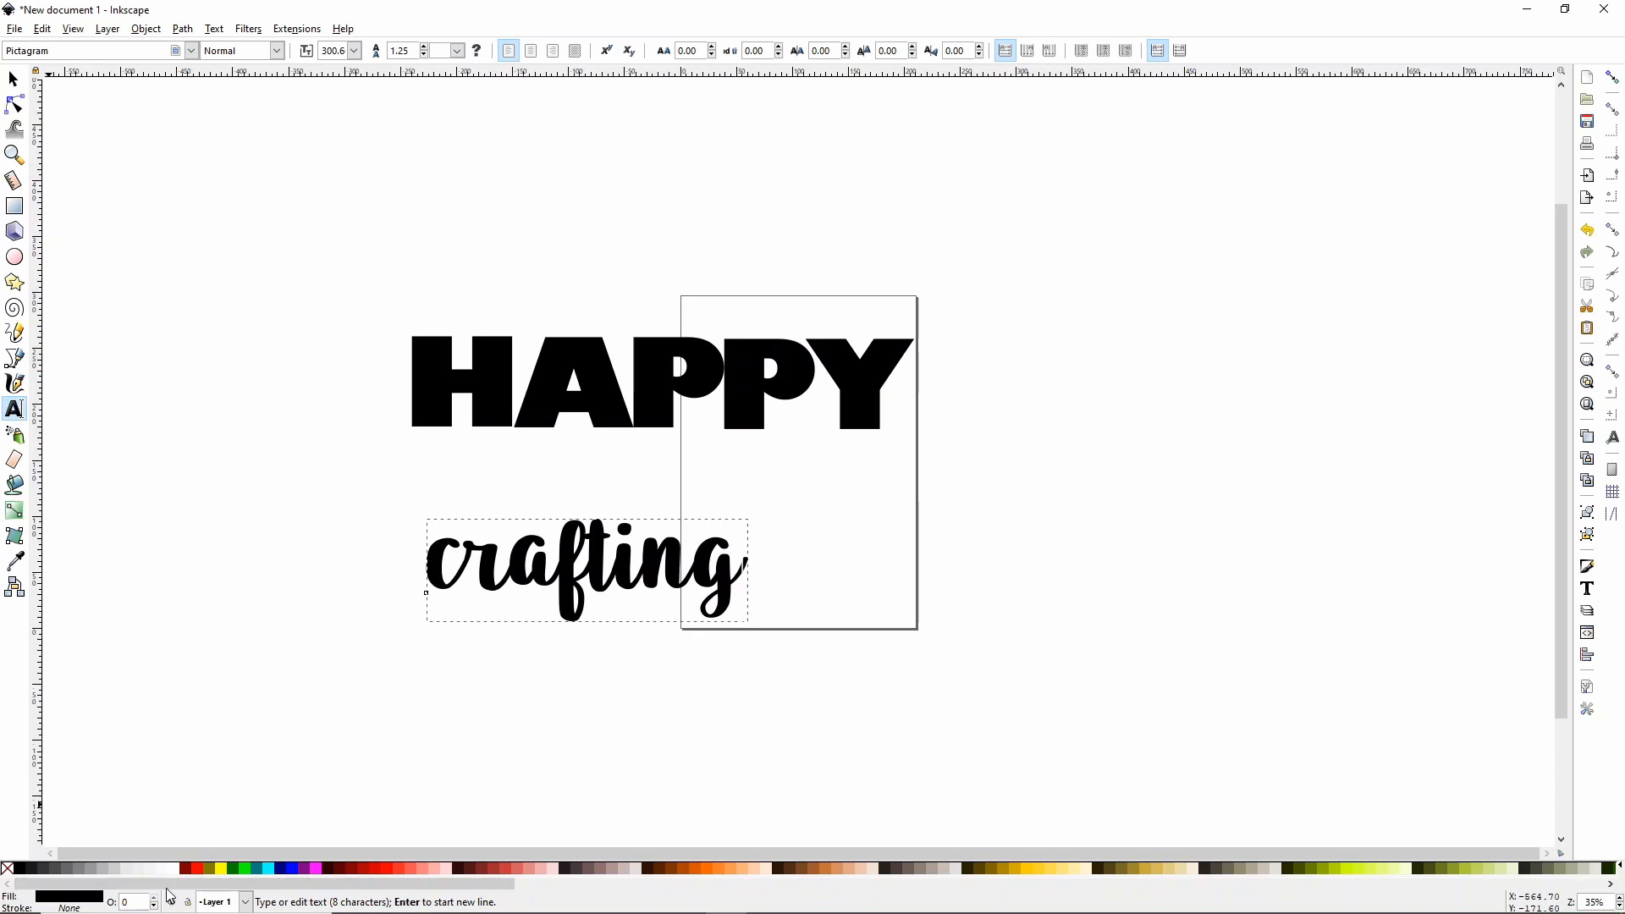
click(387, 870)
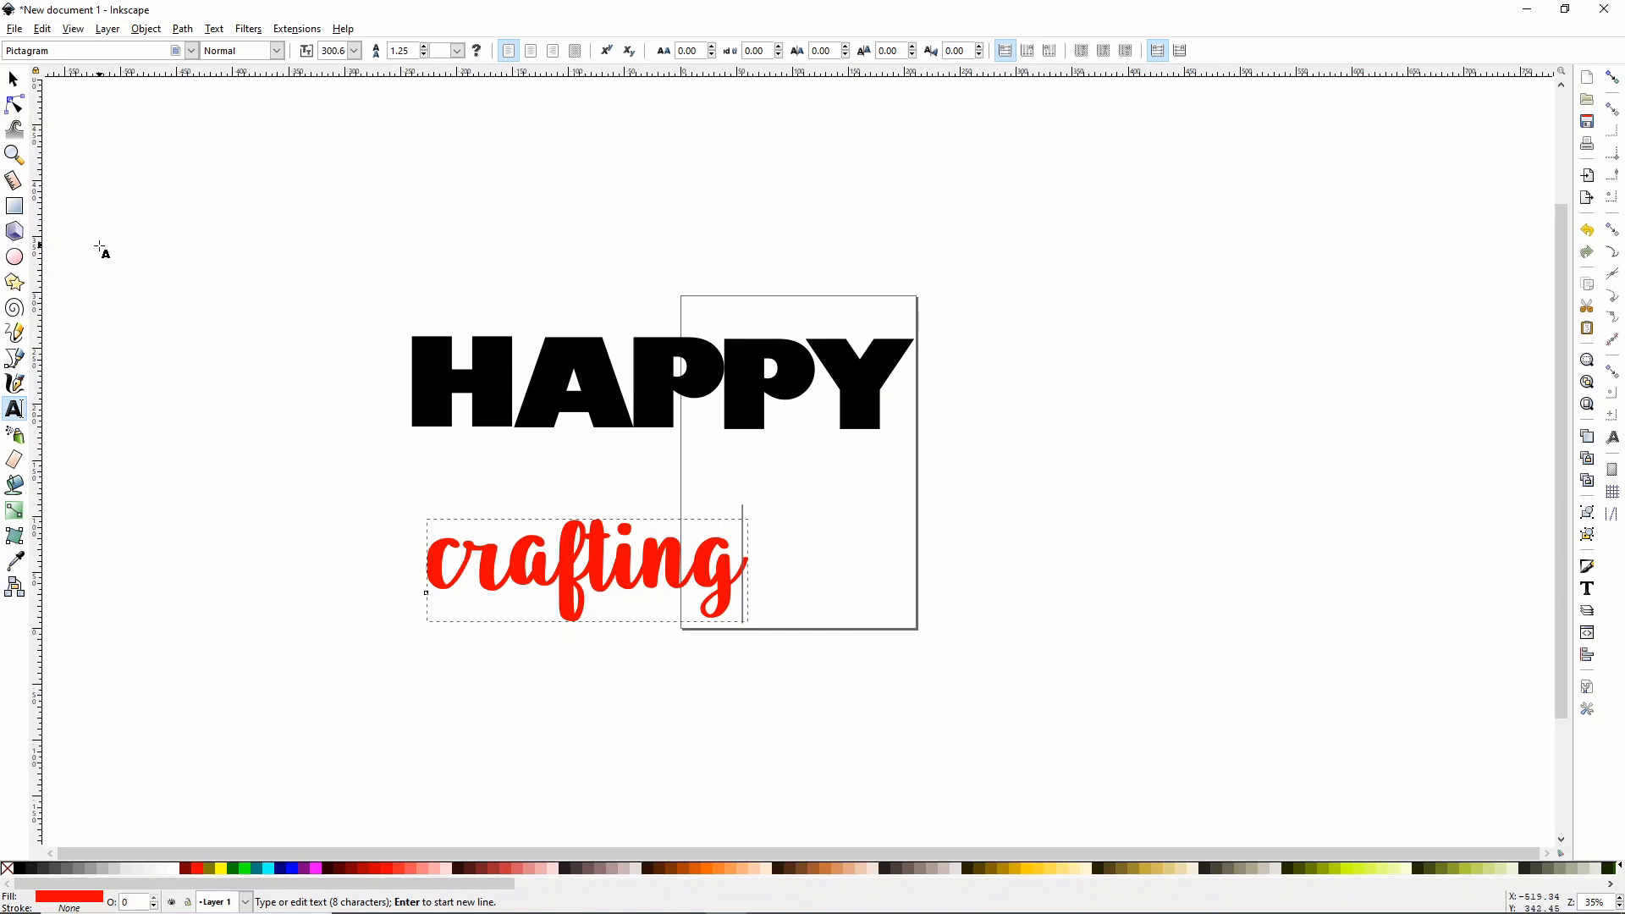
Convert the crafting text to ungrouped letter paths and merge them into one path with Union
click(20, 82)
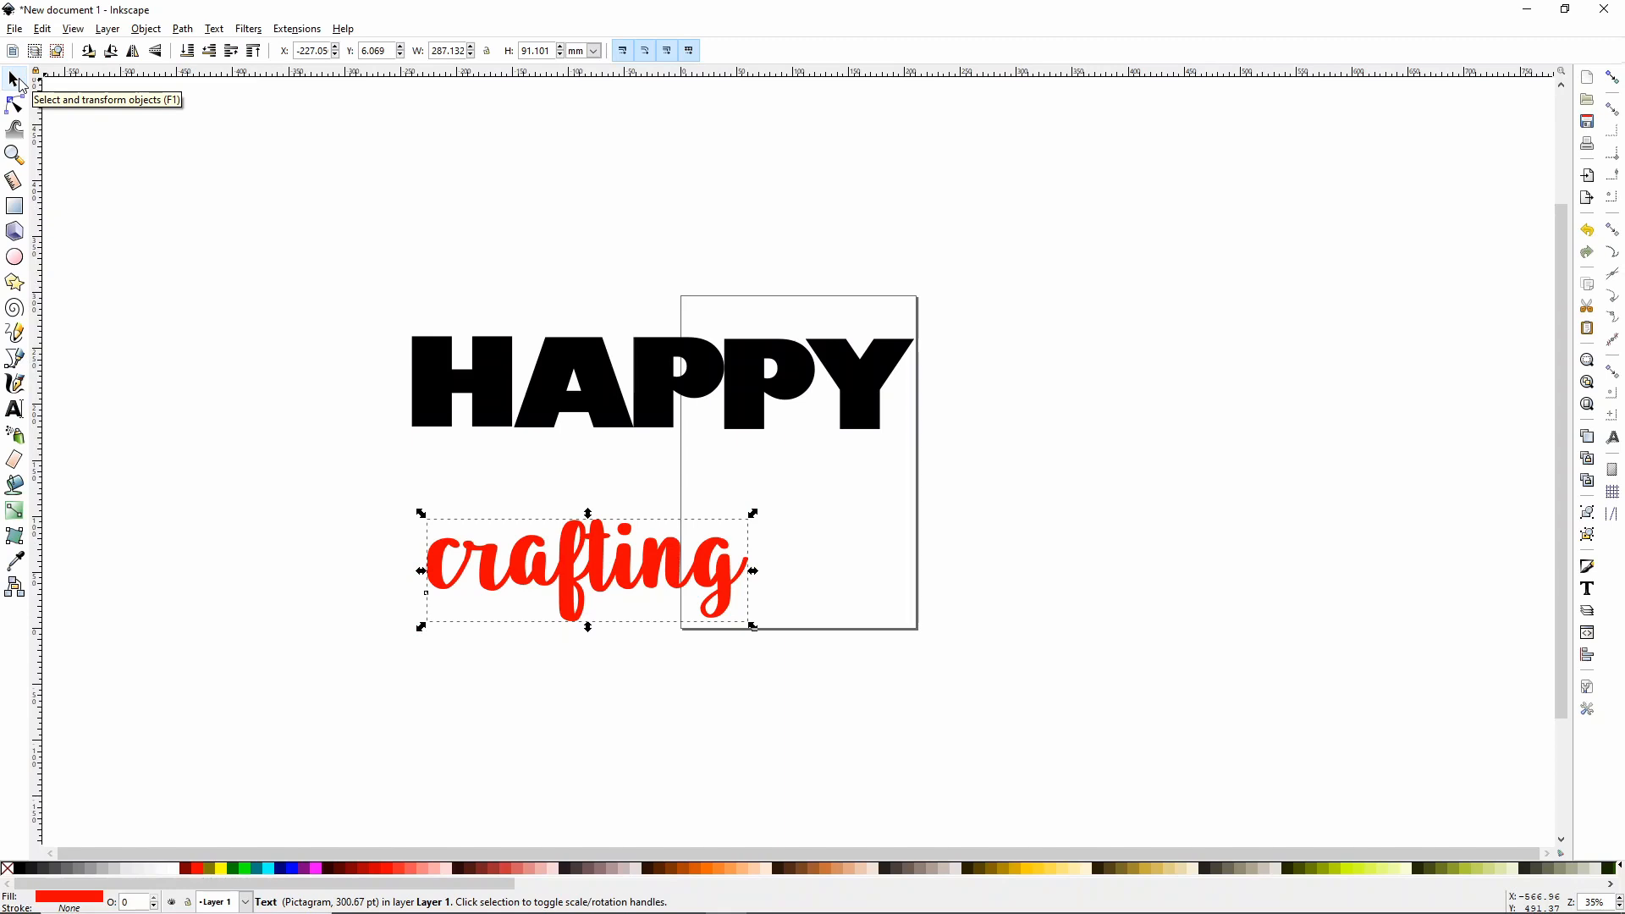
click(184, 30)
click(193, 49)
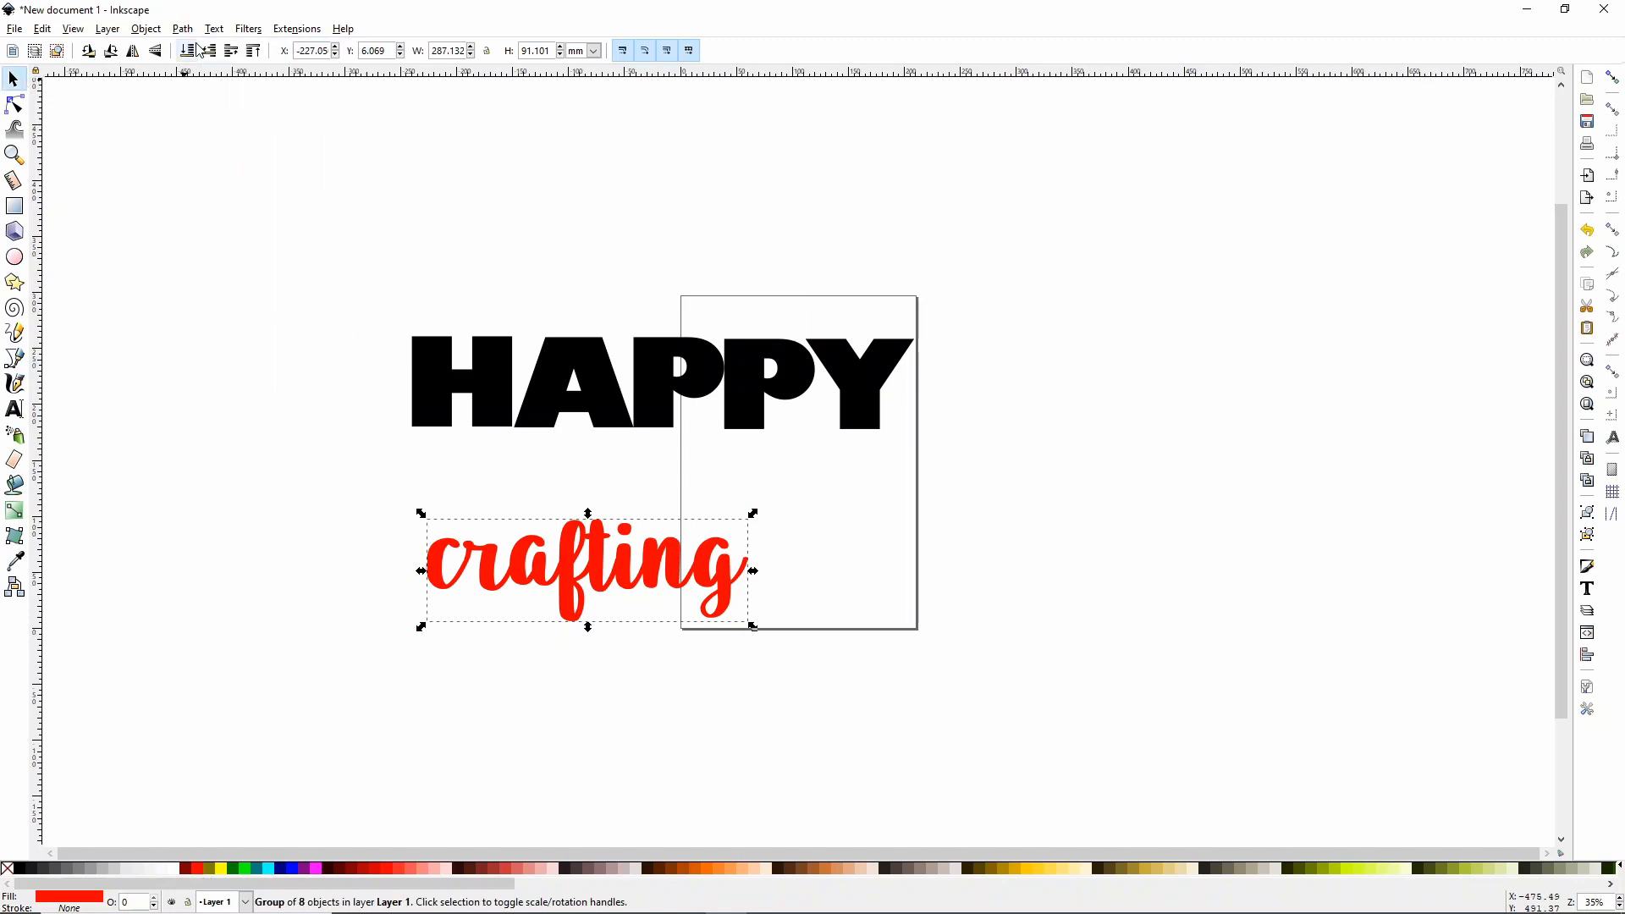
click(157, 33)
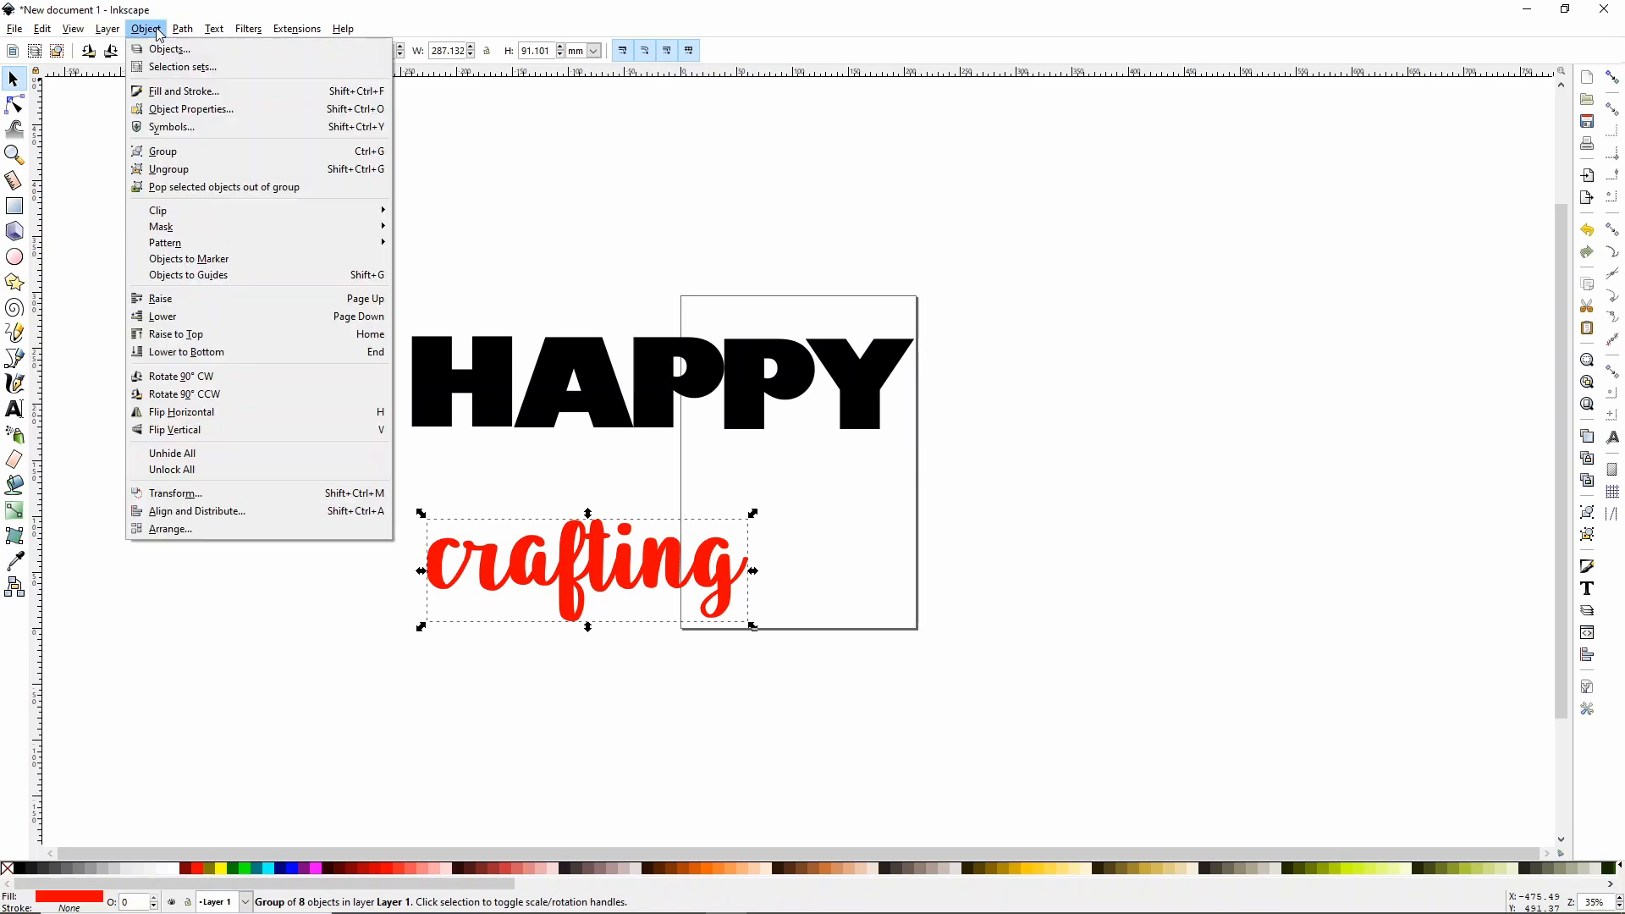
click(177, 169)
click(184, 30)
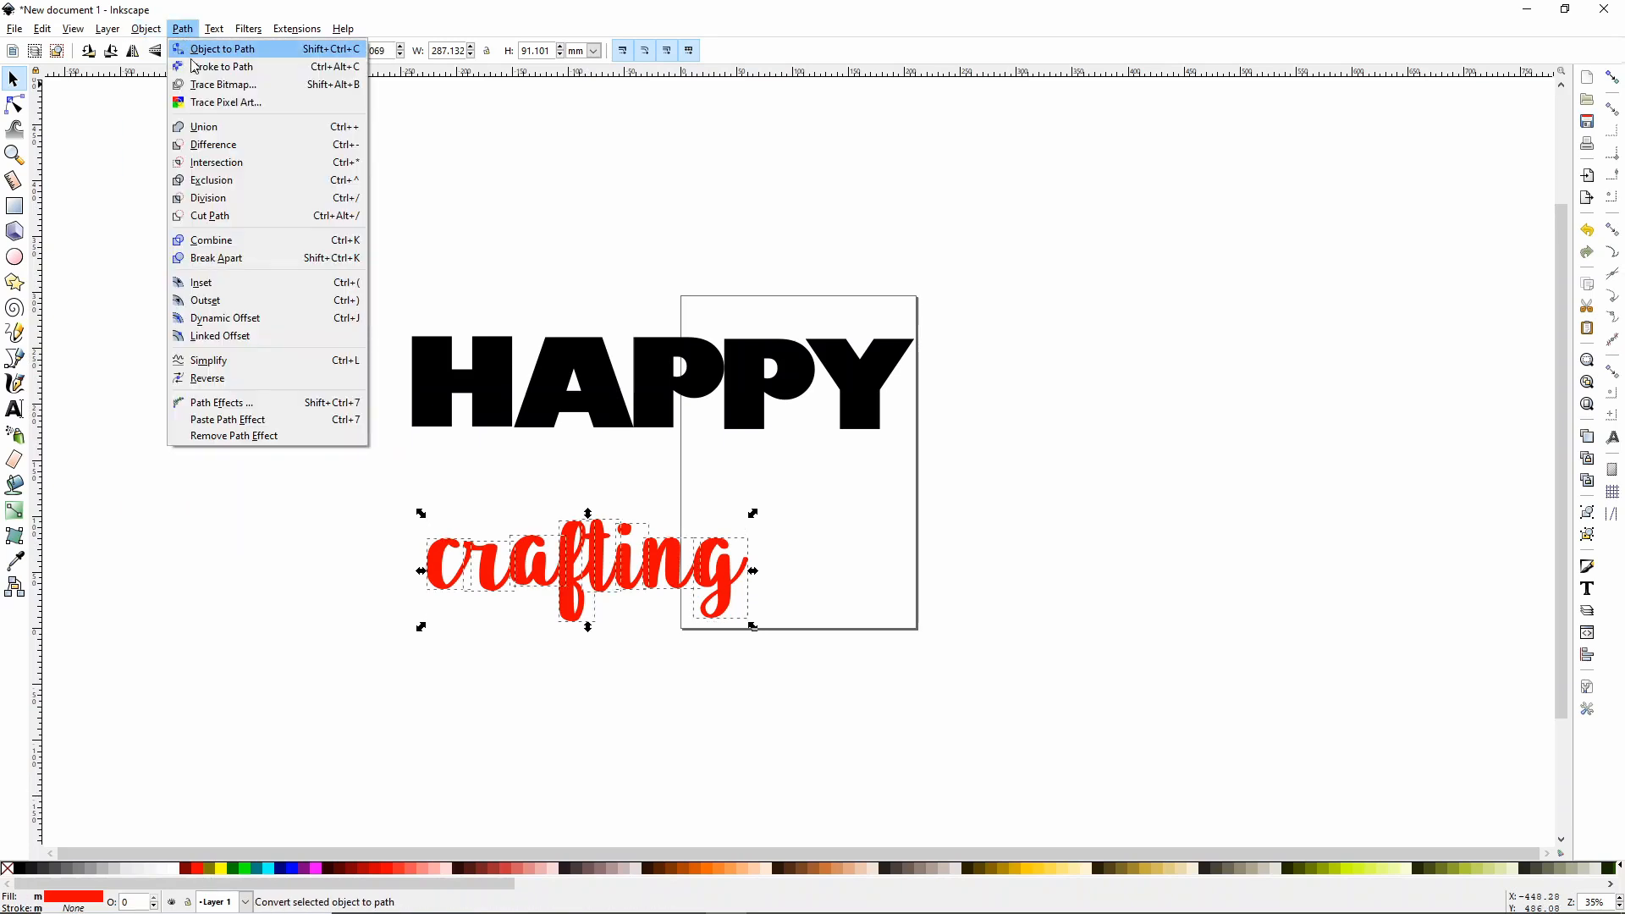
click(207, 128)
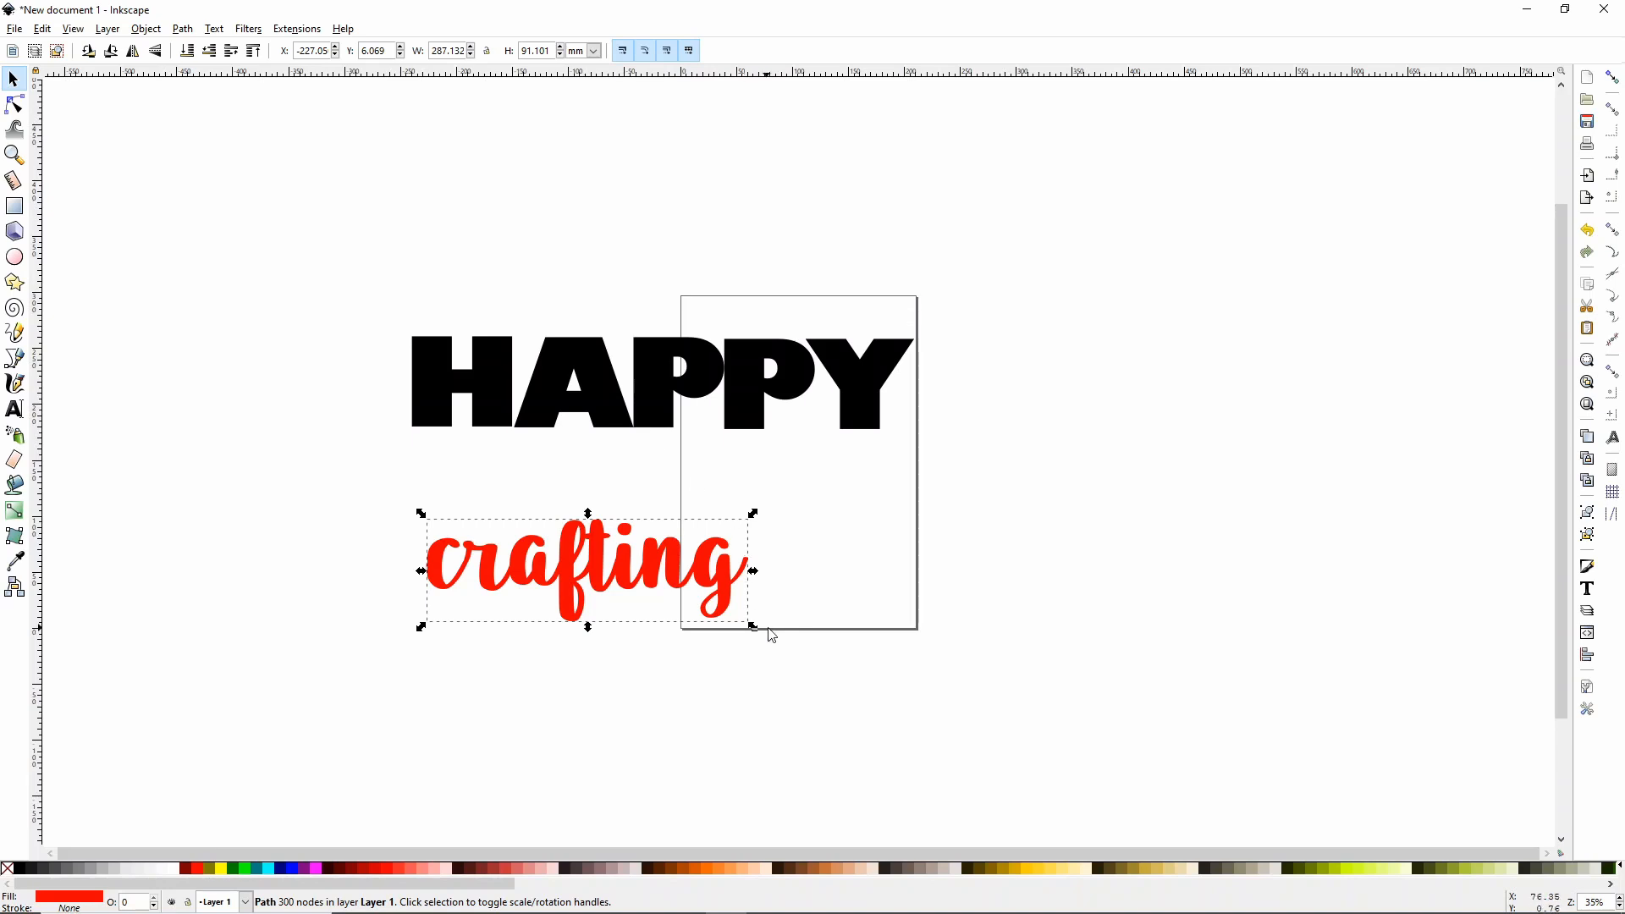
Enlarge the red crafting path to about 404 mm wide and place it overlapping the lower part of HAPPY
drag(703, 597, 856, 487)
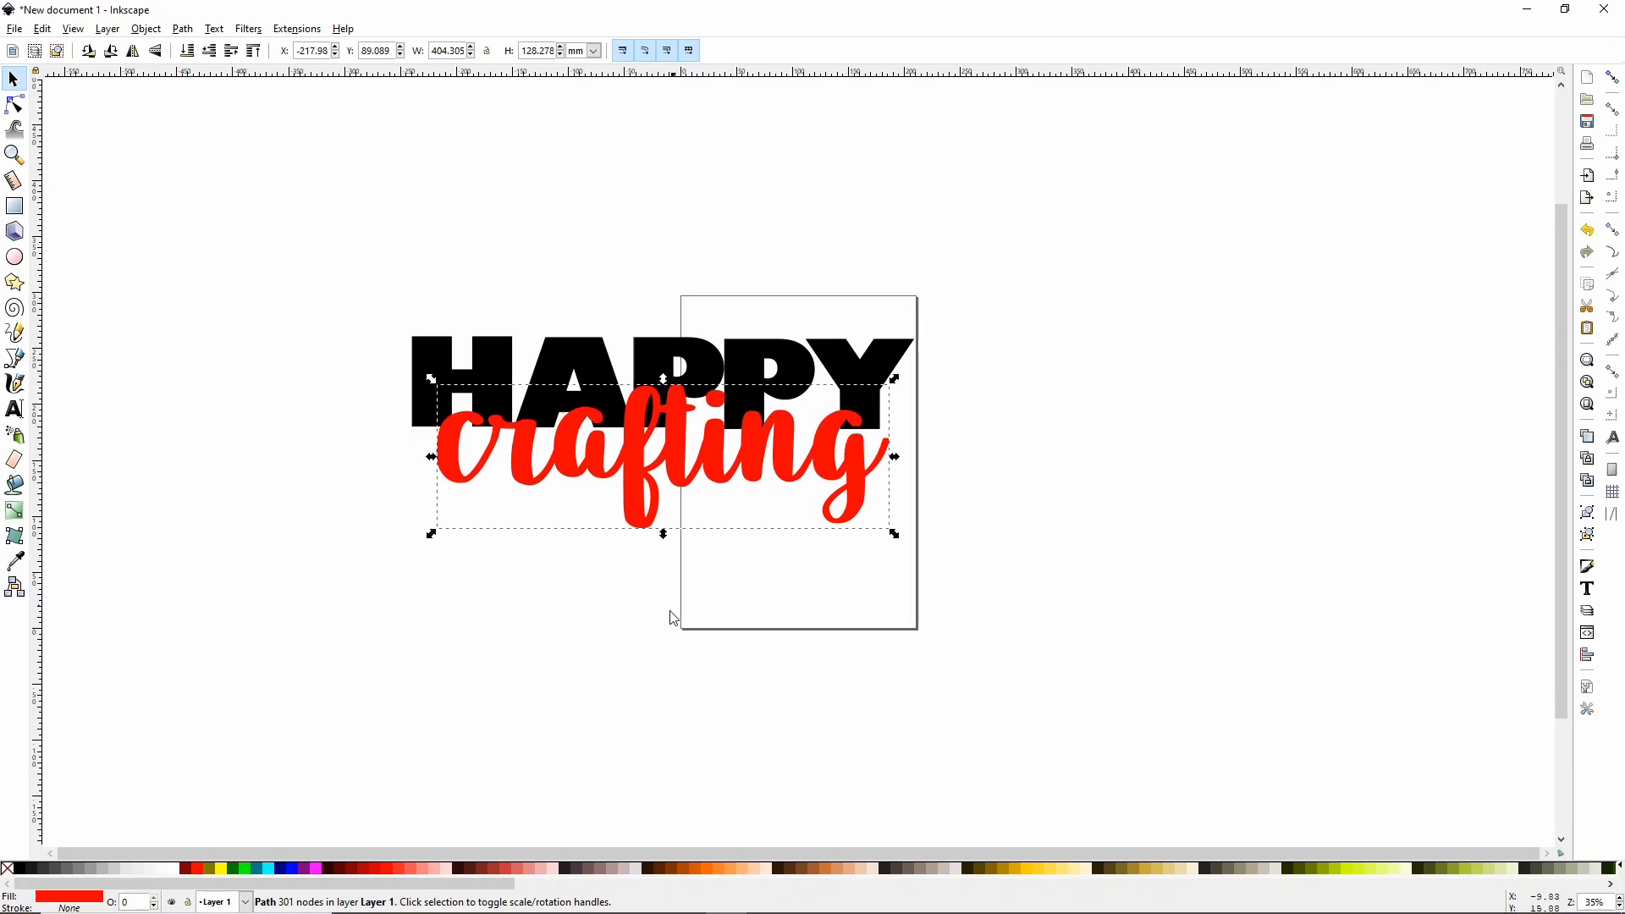
click(654, 644)
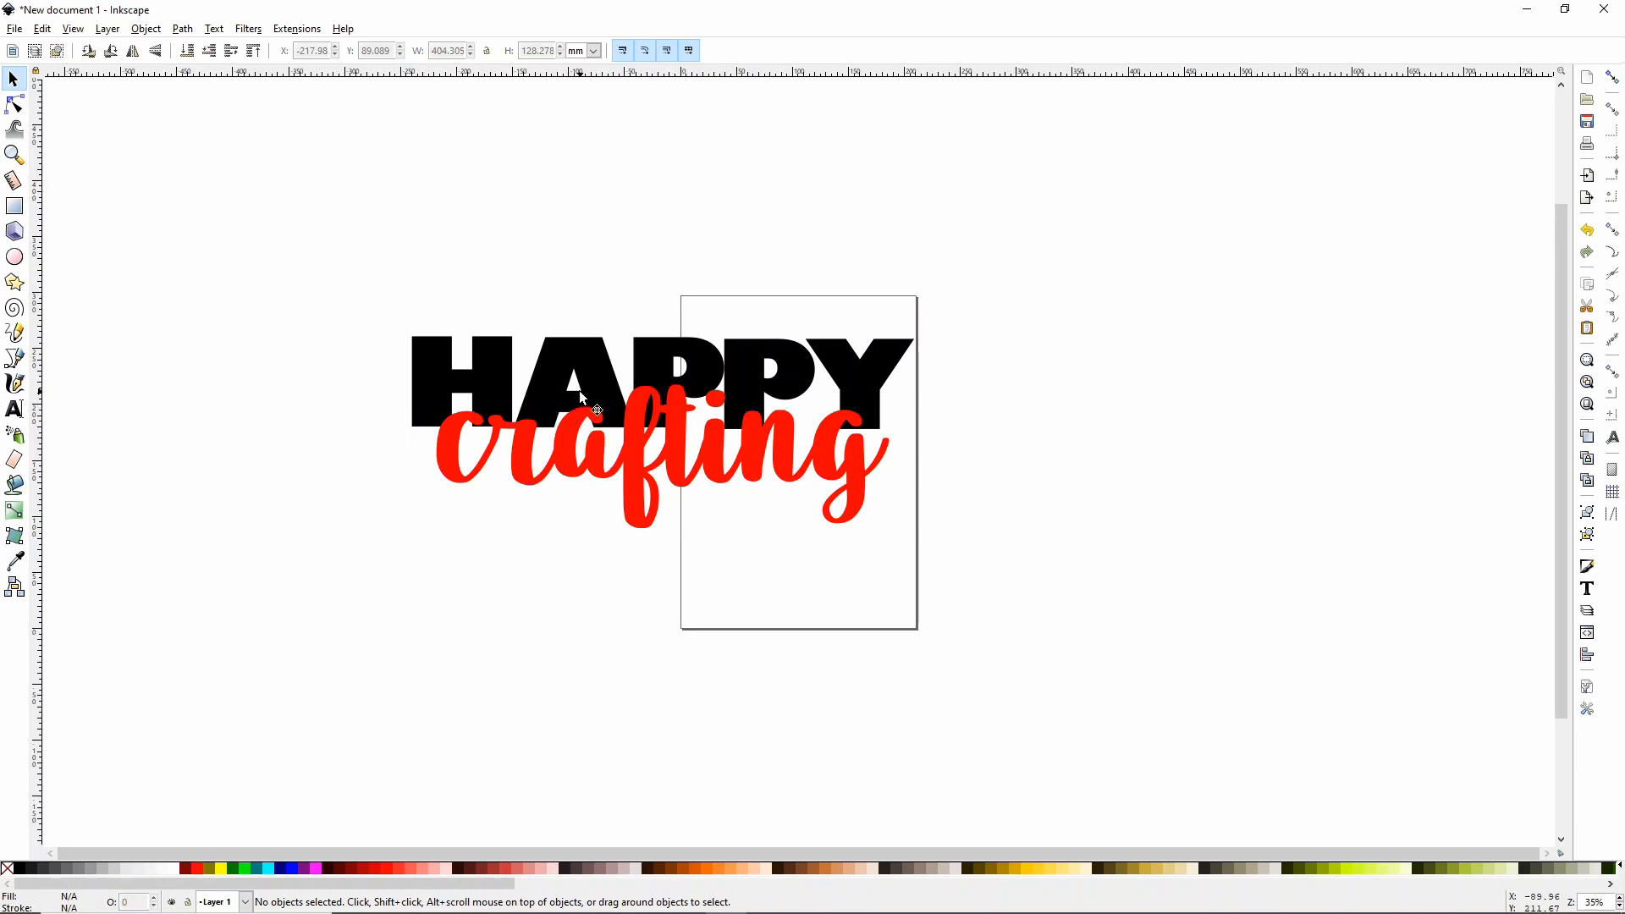
Create a linked offset of the crafting path, fill it magenta and expand it into a thick border around the word
click(613, 480)
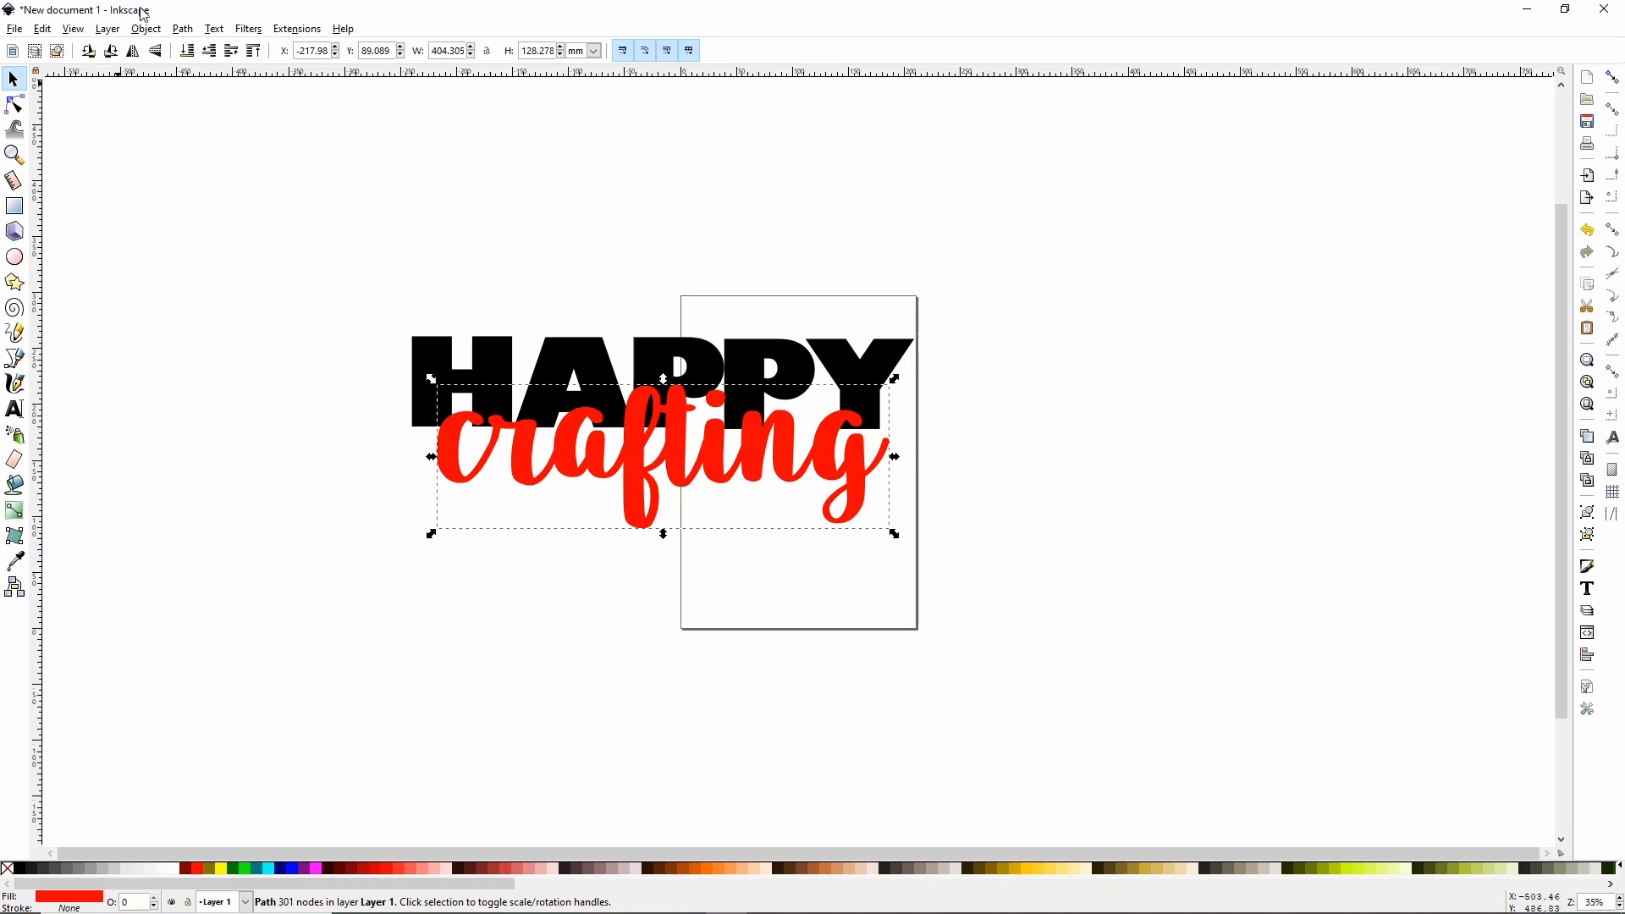
click(175, 31)
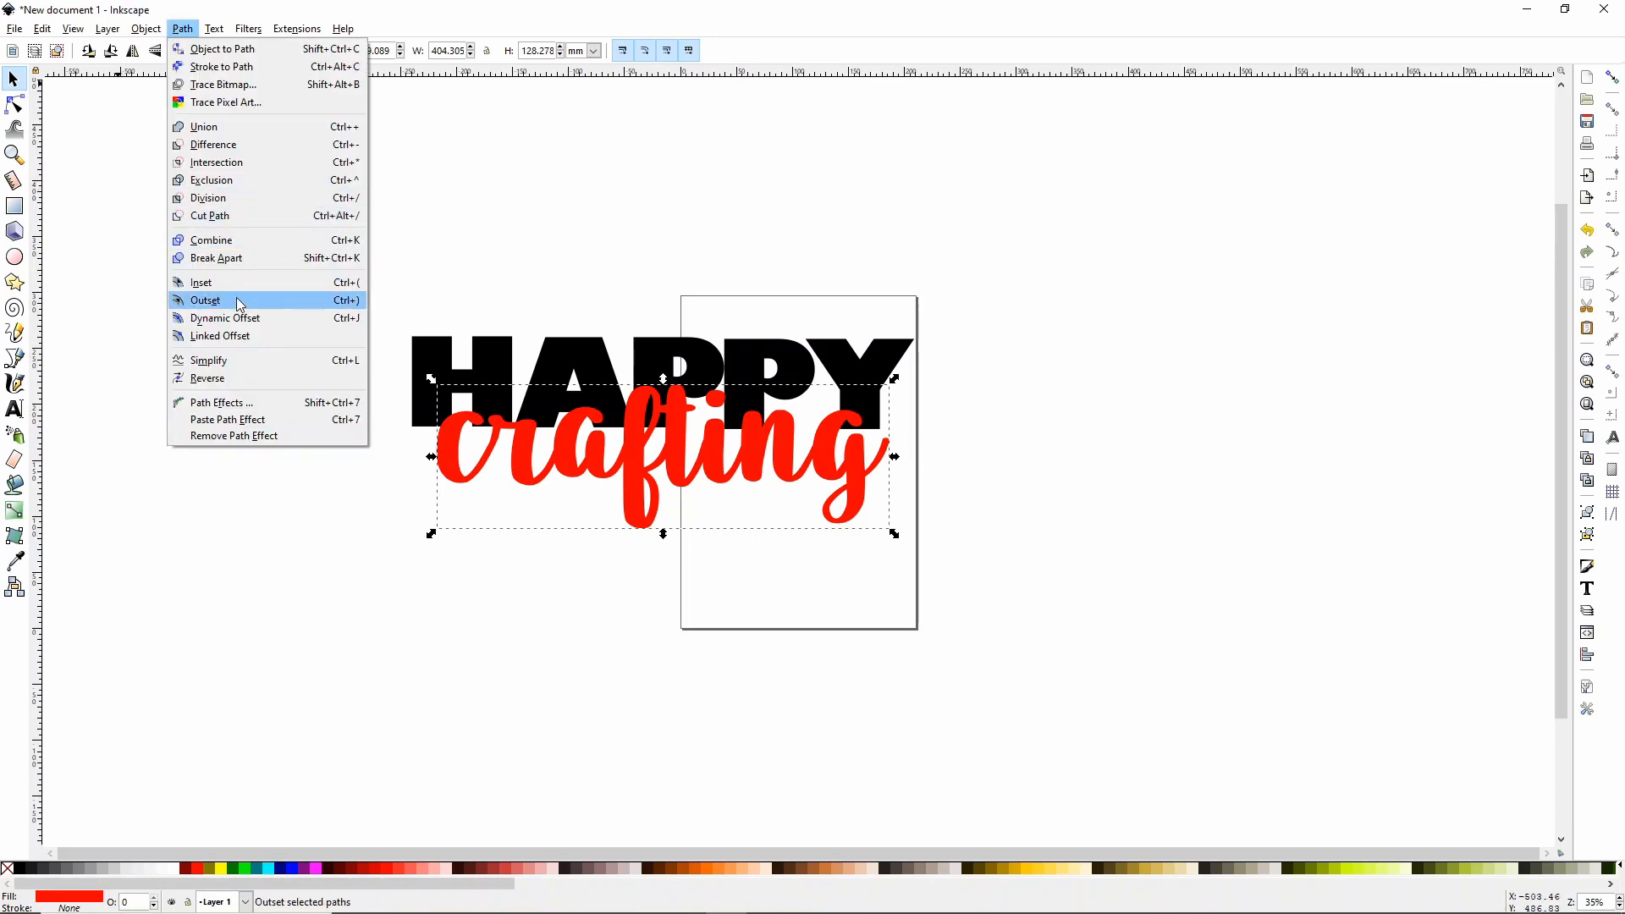
click(221, 337)
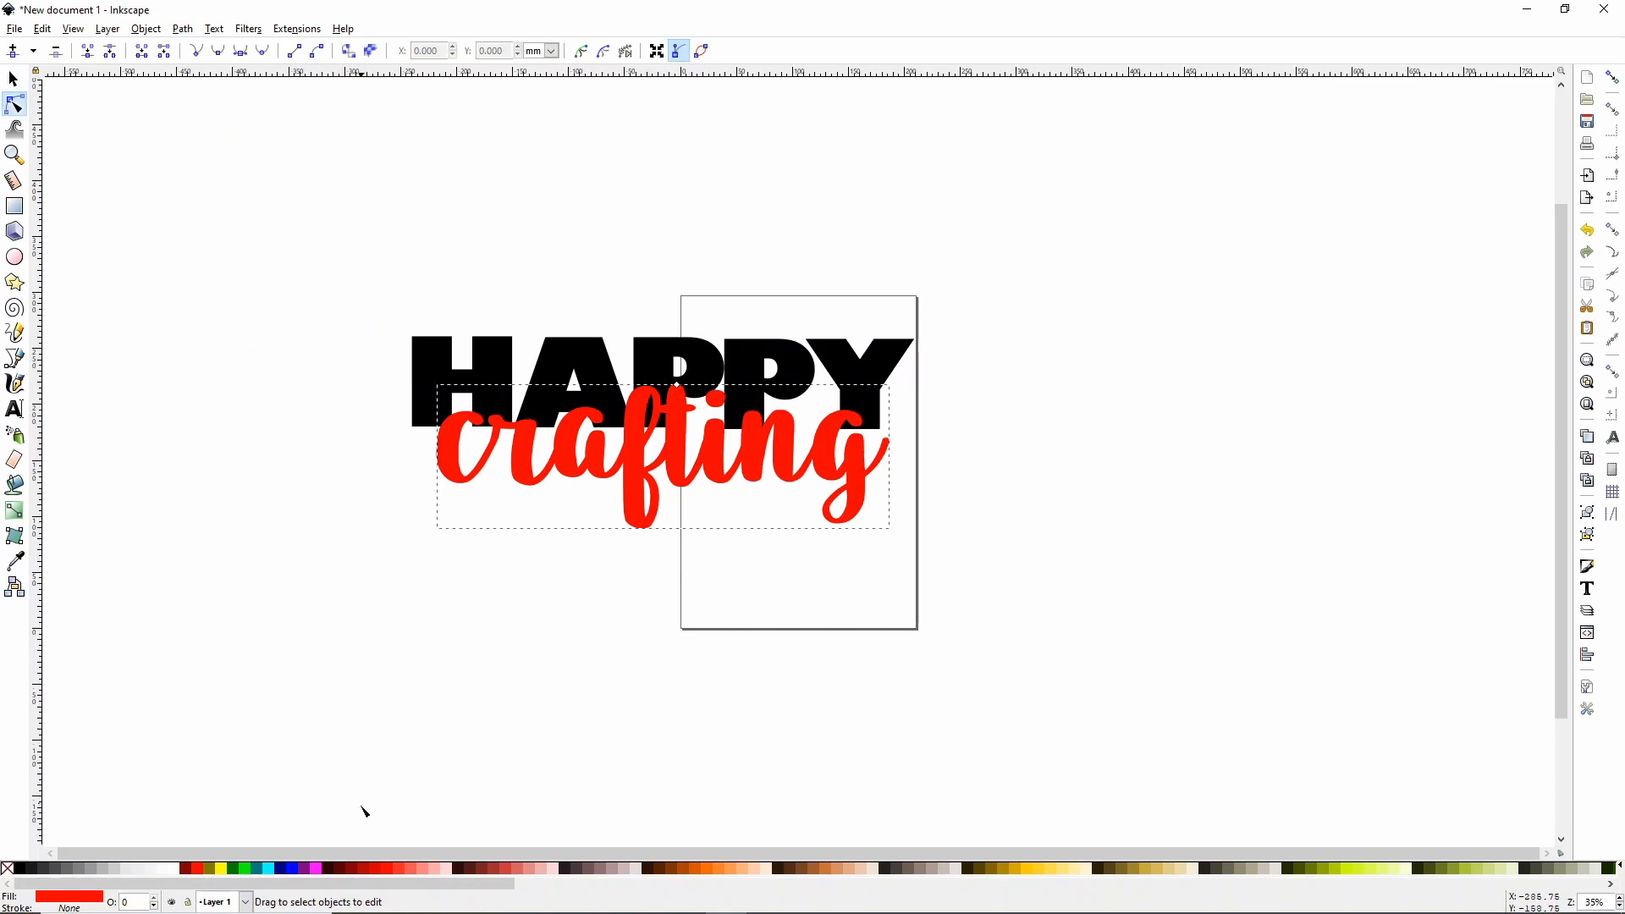
click(316, 869)
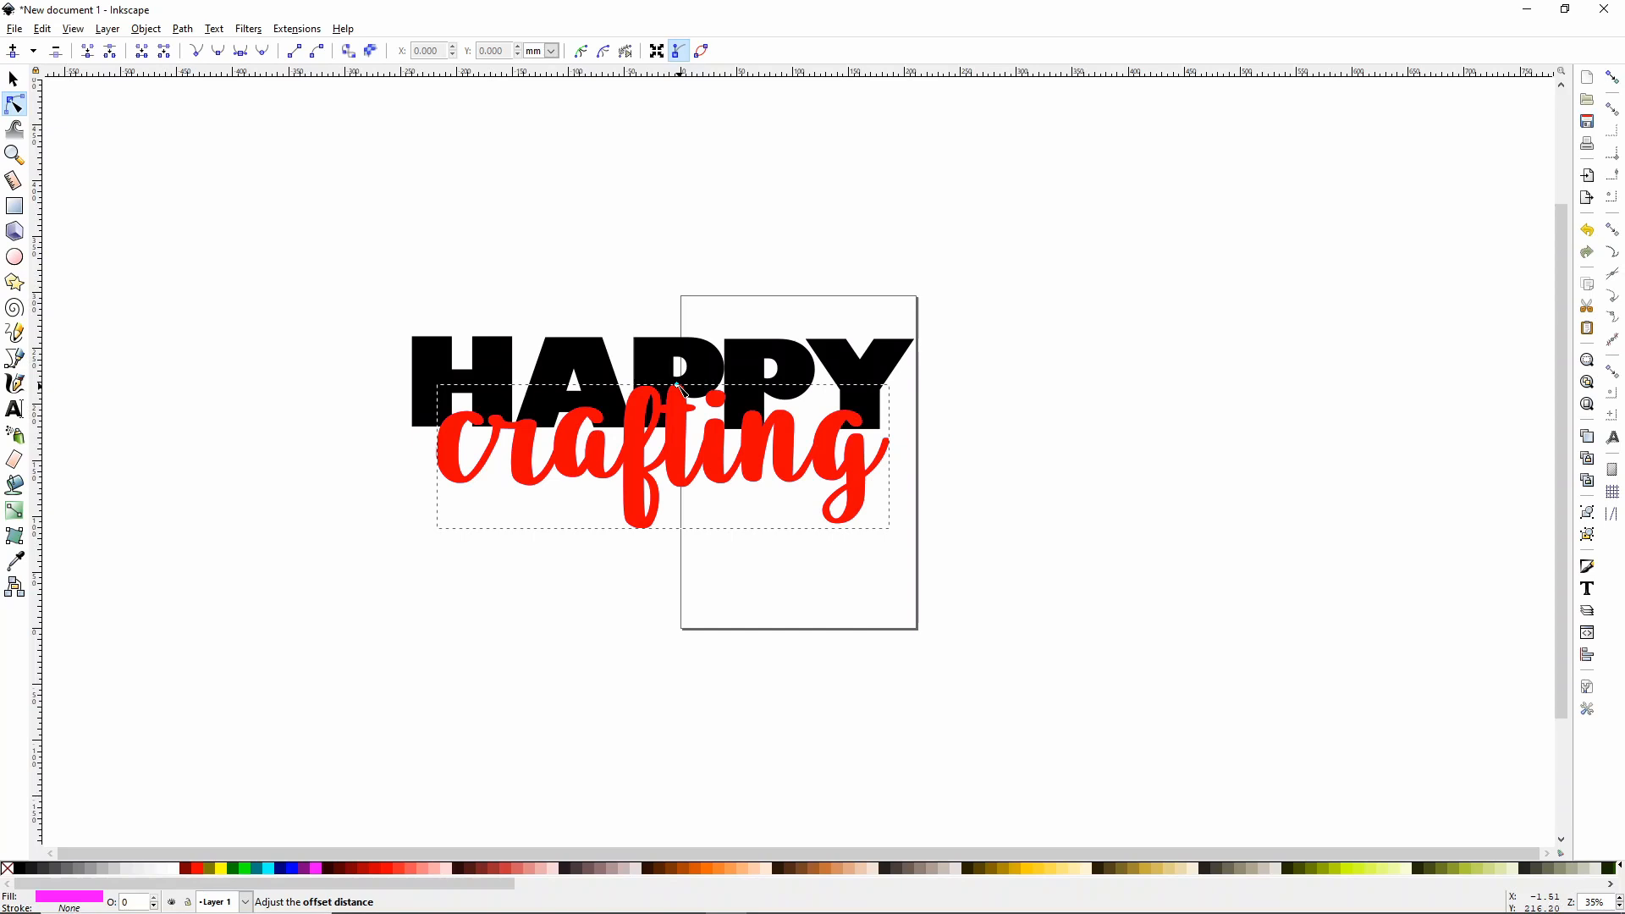
drag(679, 386, 680, 380)
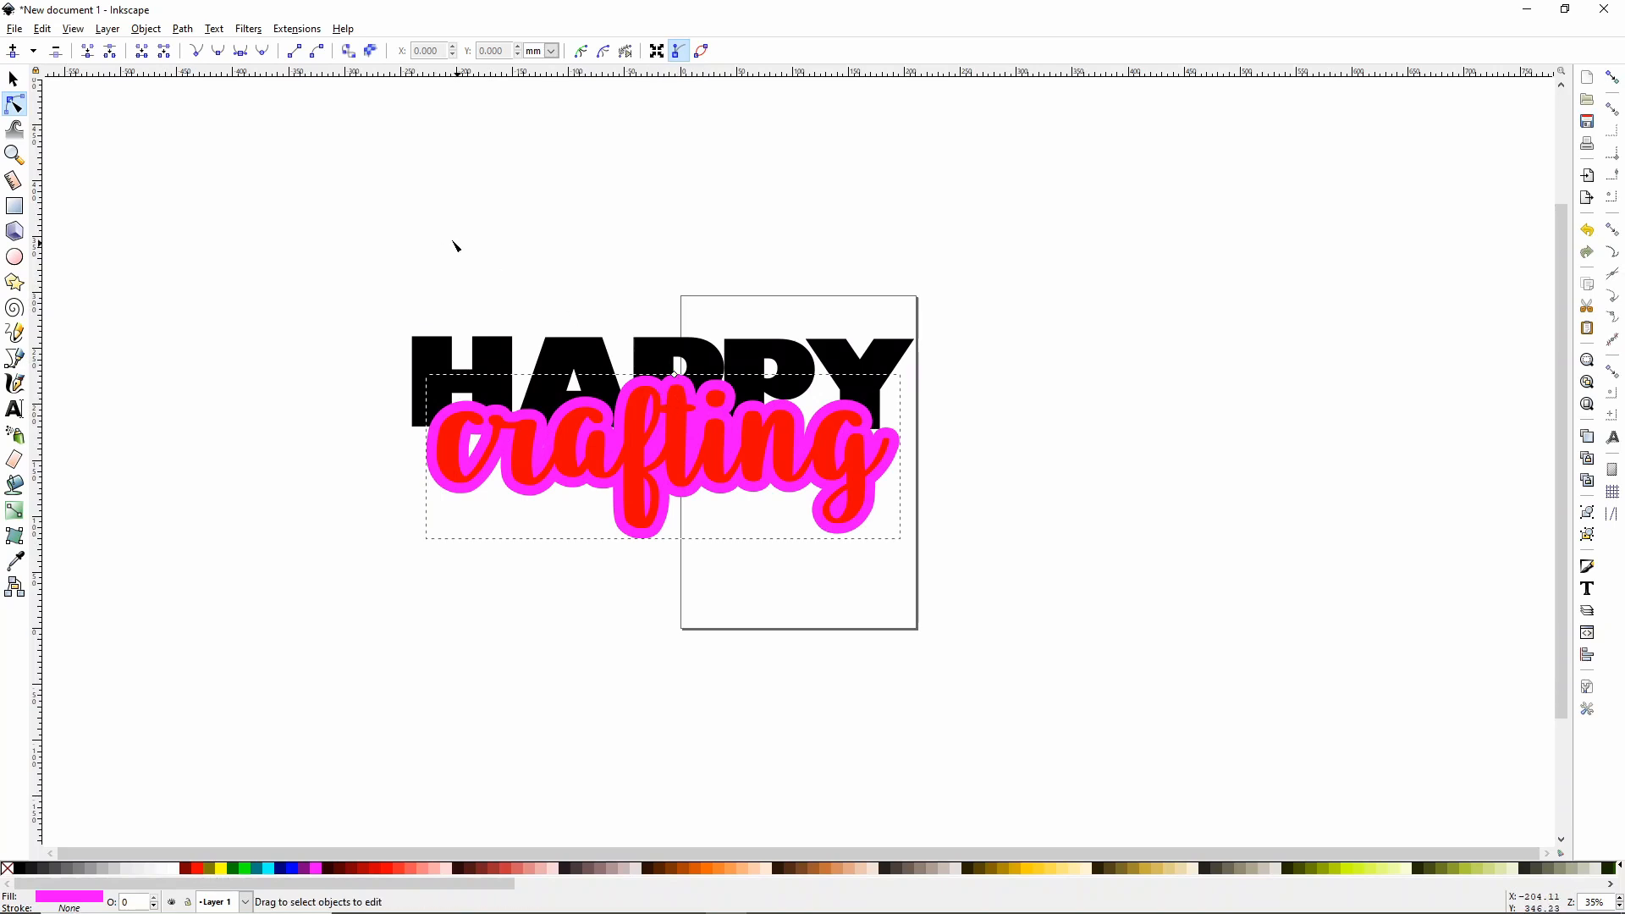
Convert the magenta offset border to a plain path and move the red crafting word well clear of the HAPPY lettering
click(183, 30)
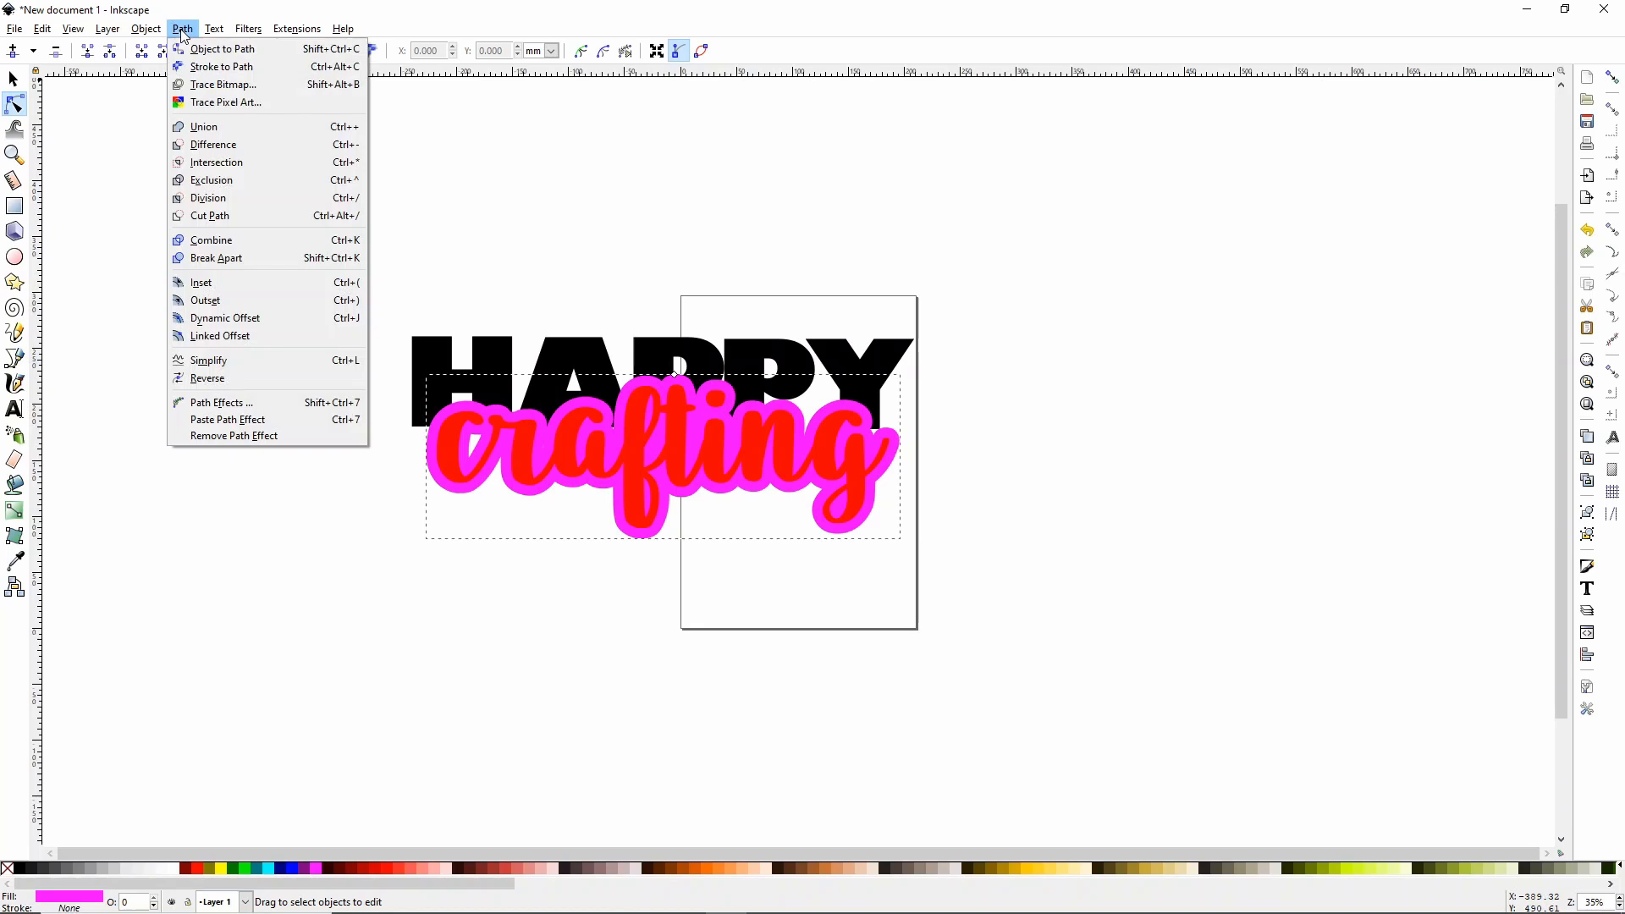
click(195, 48)
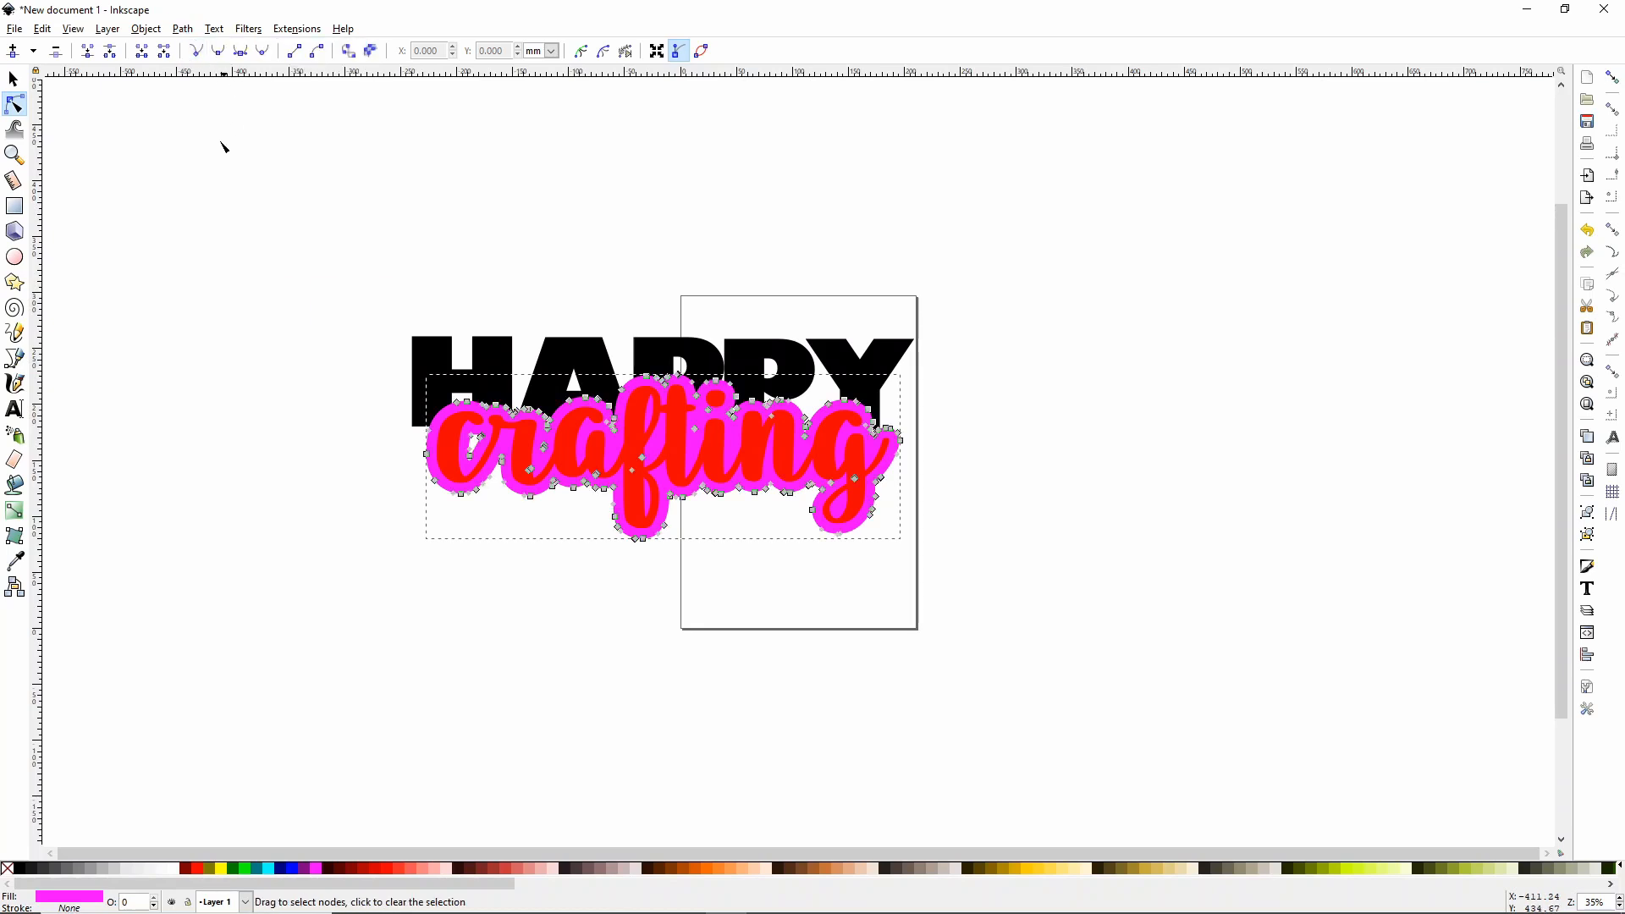
click(15, 79)
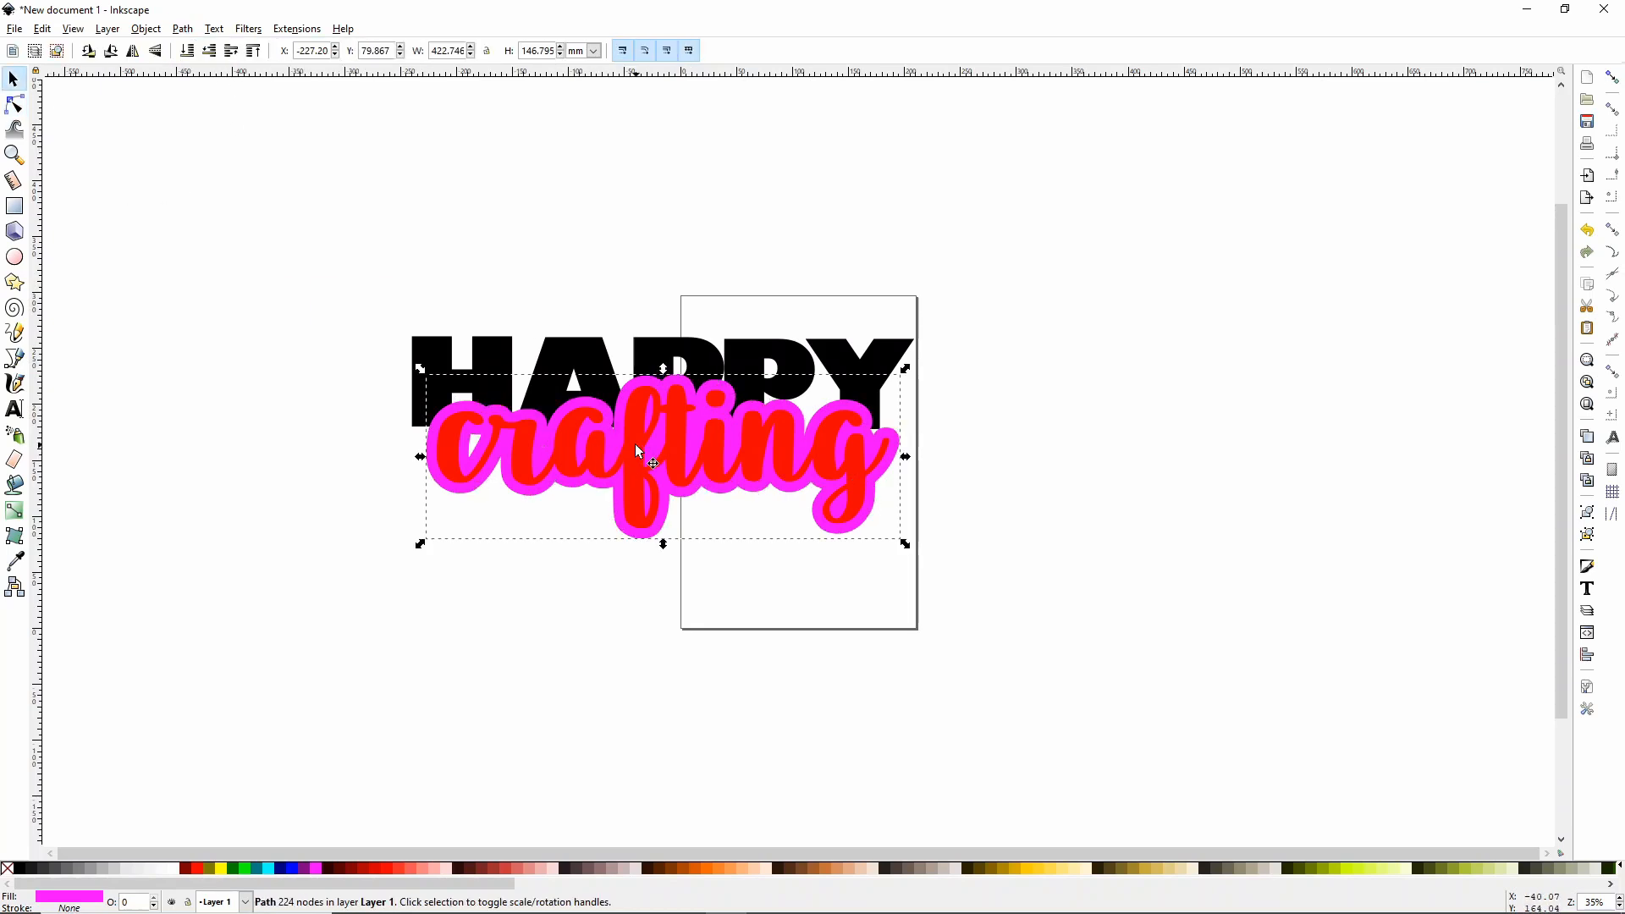
drag(641, 456, 1110, 701)
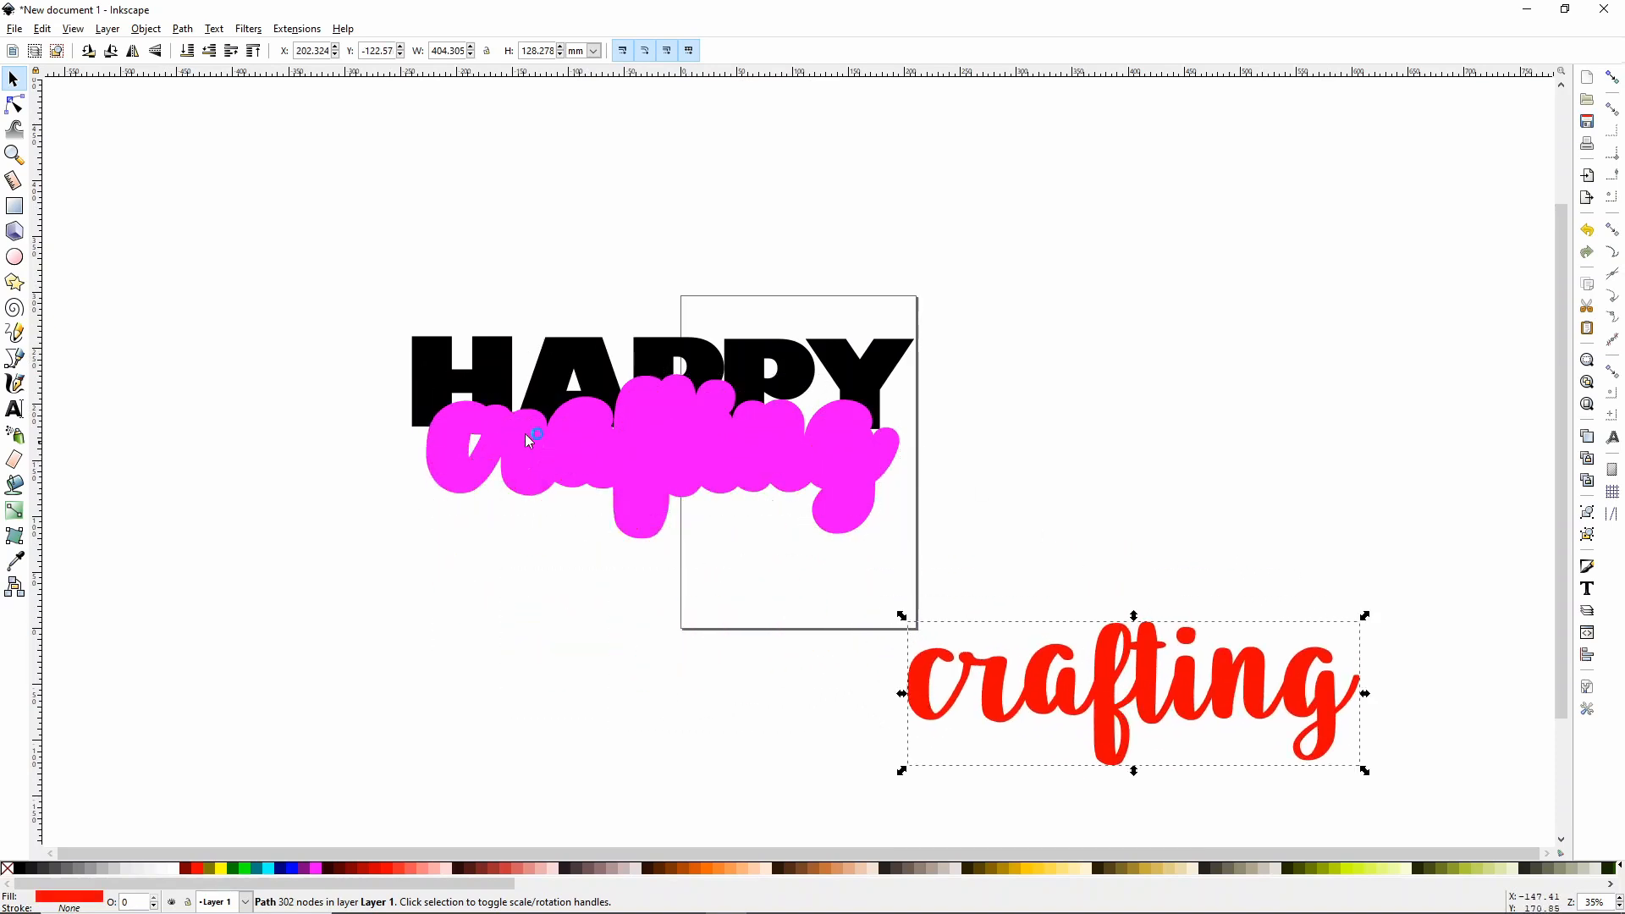
Subtract the magenta border path from the black HAPPY path using Difference
click(659, 428)
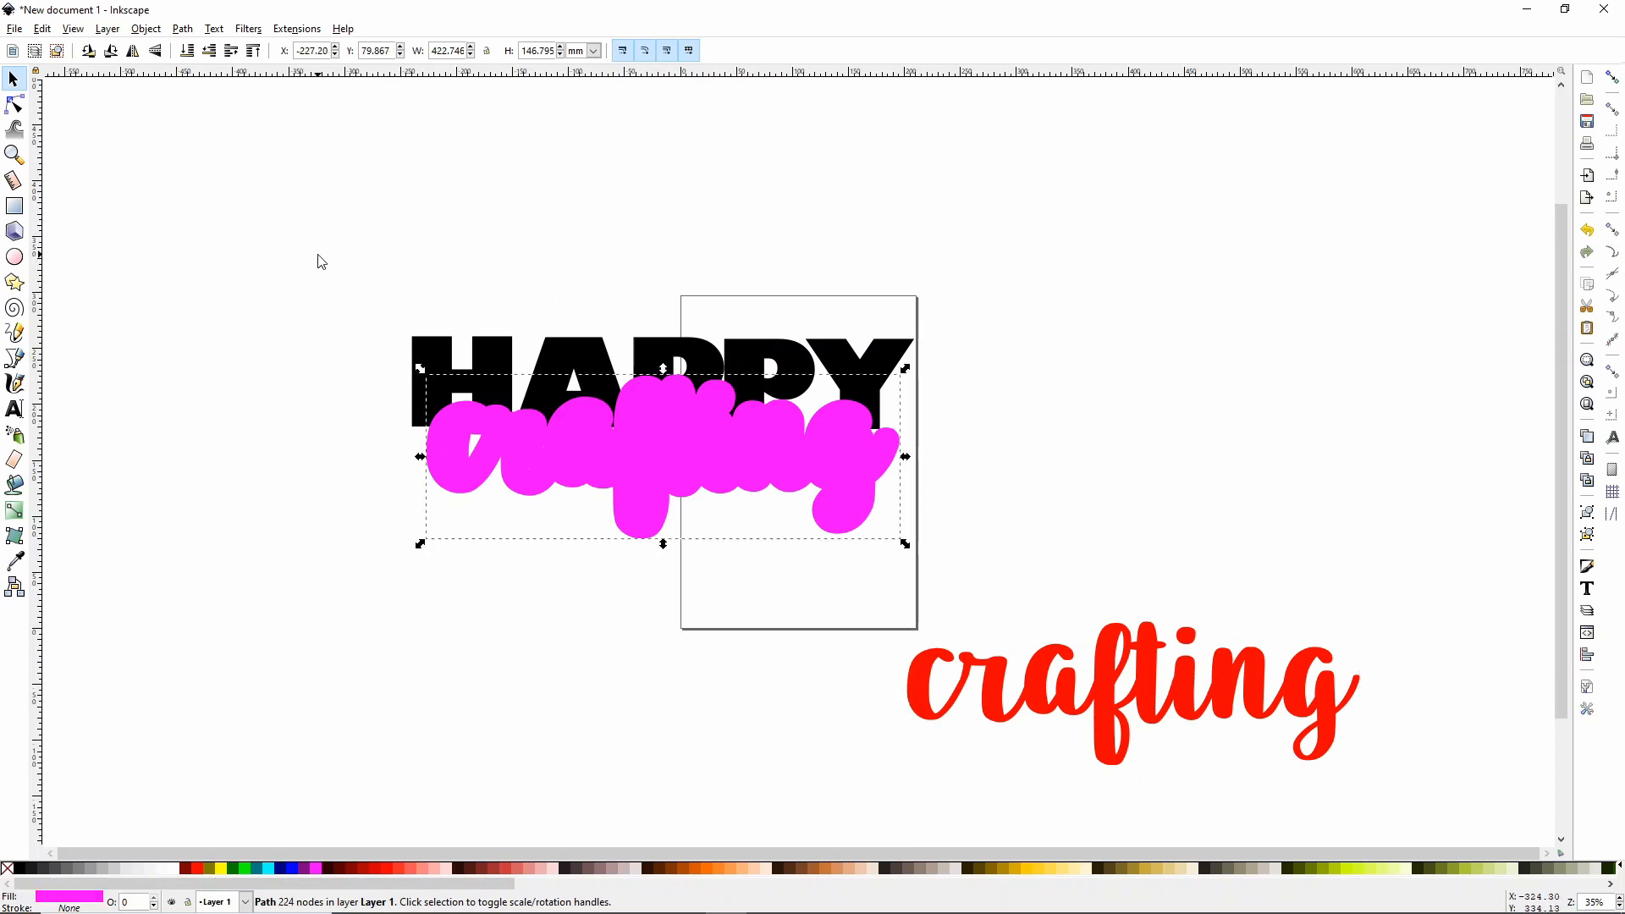
drag(319, 256, 956, 568)
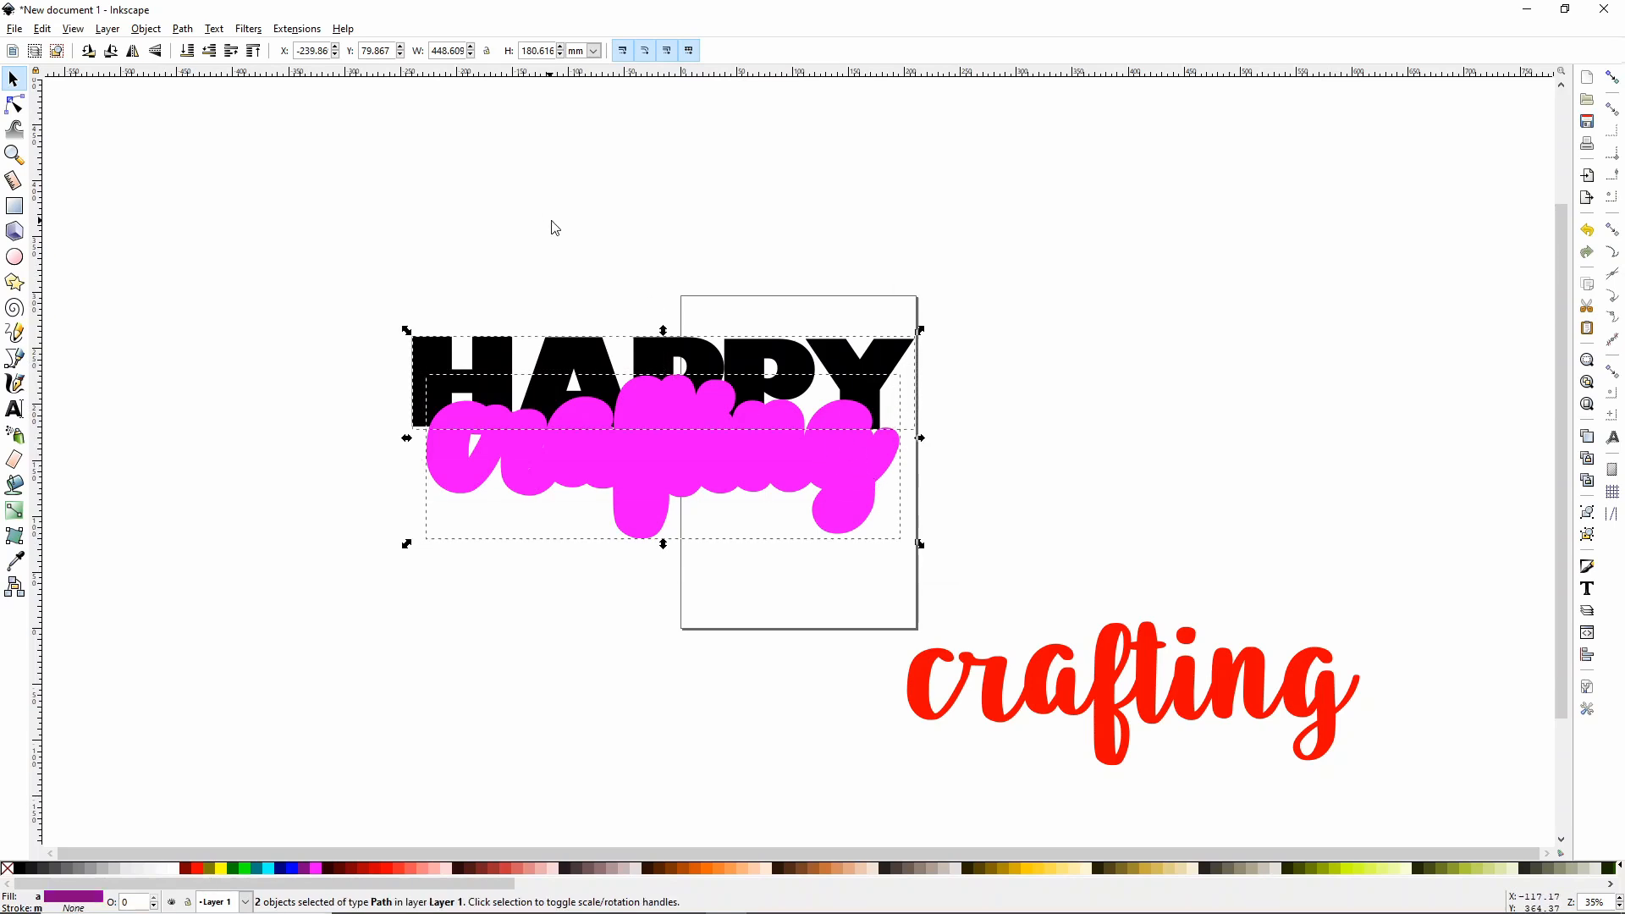
click(184, 30)
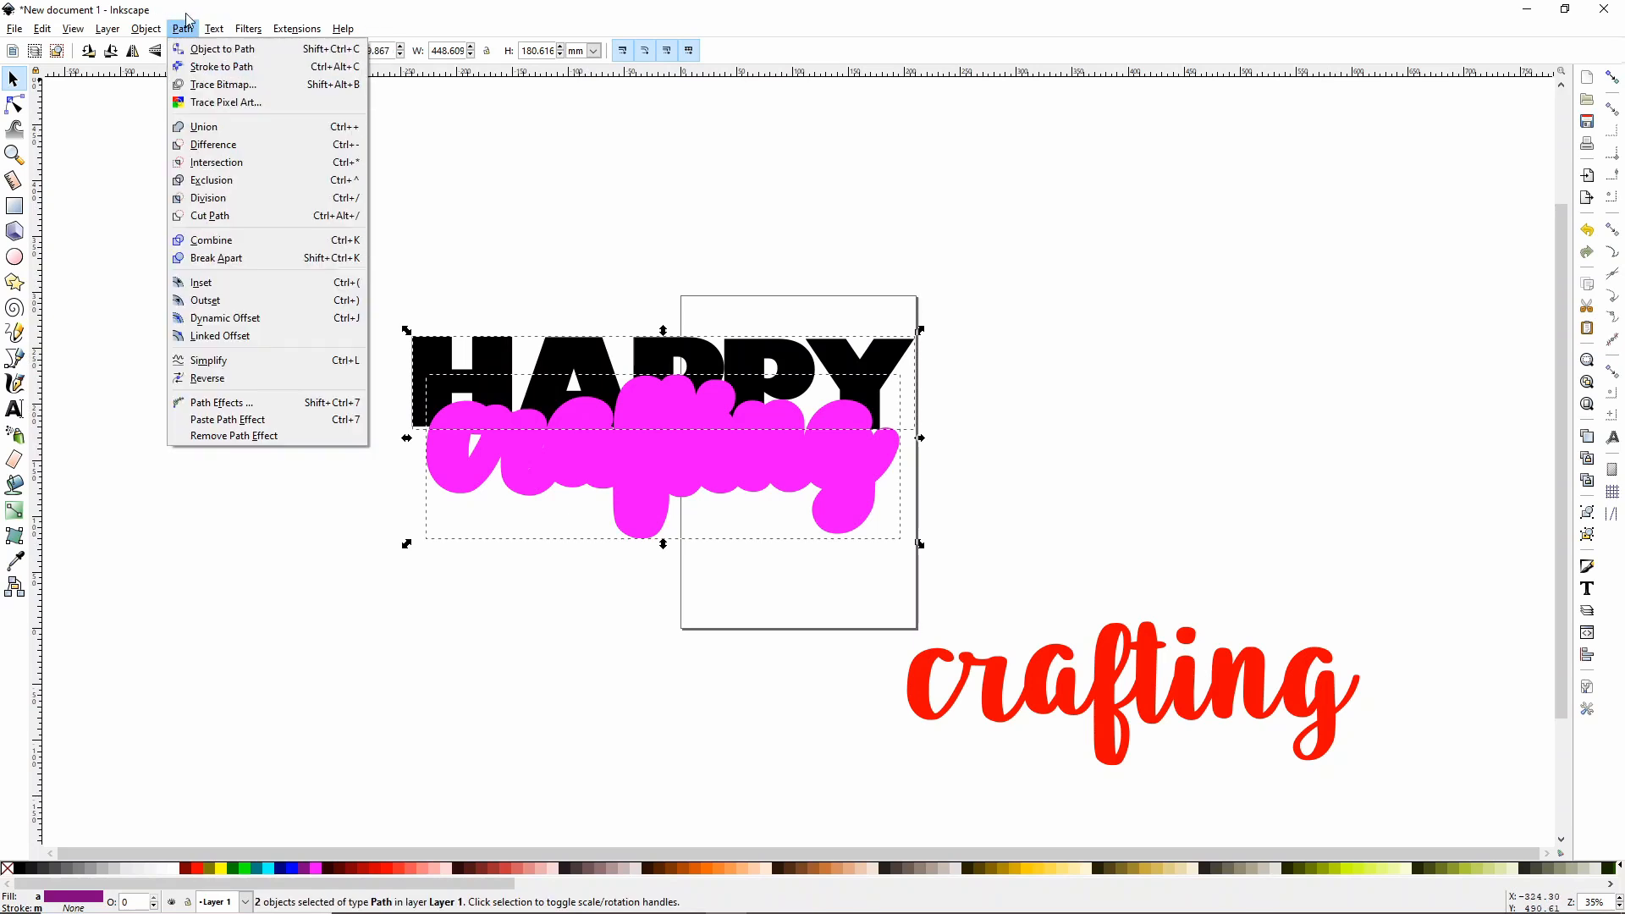
click(221, 153)
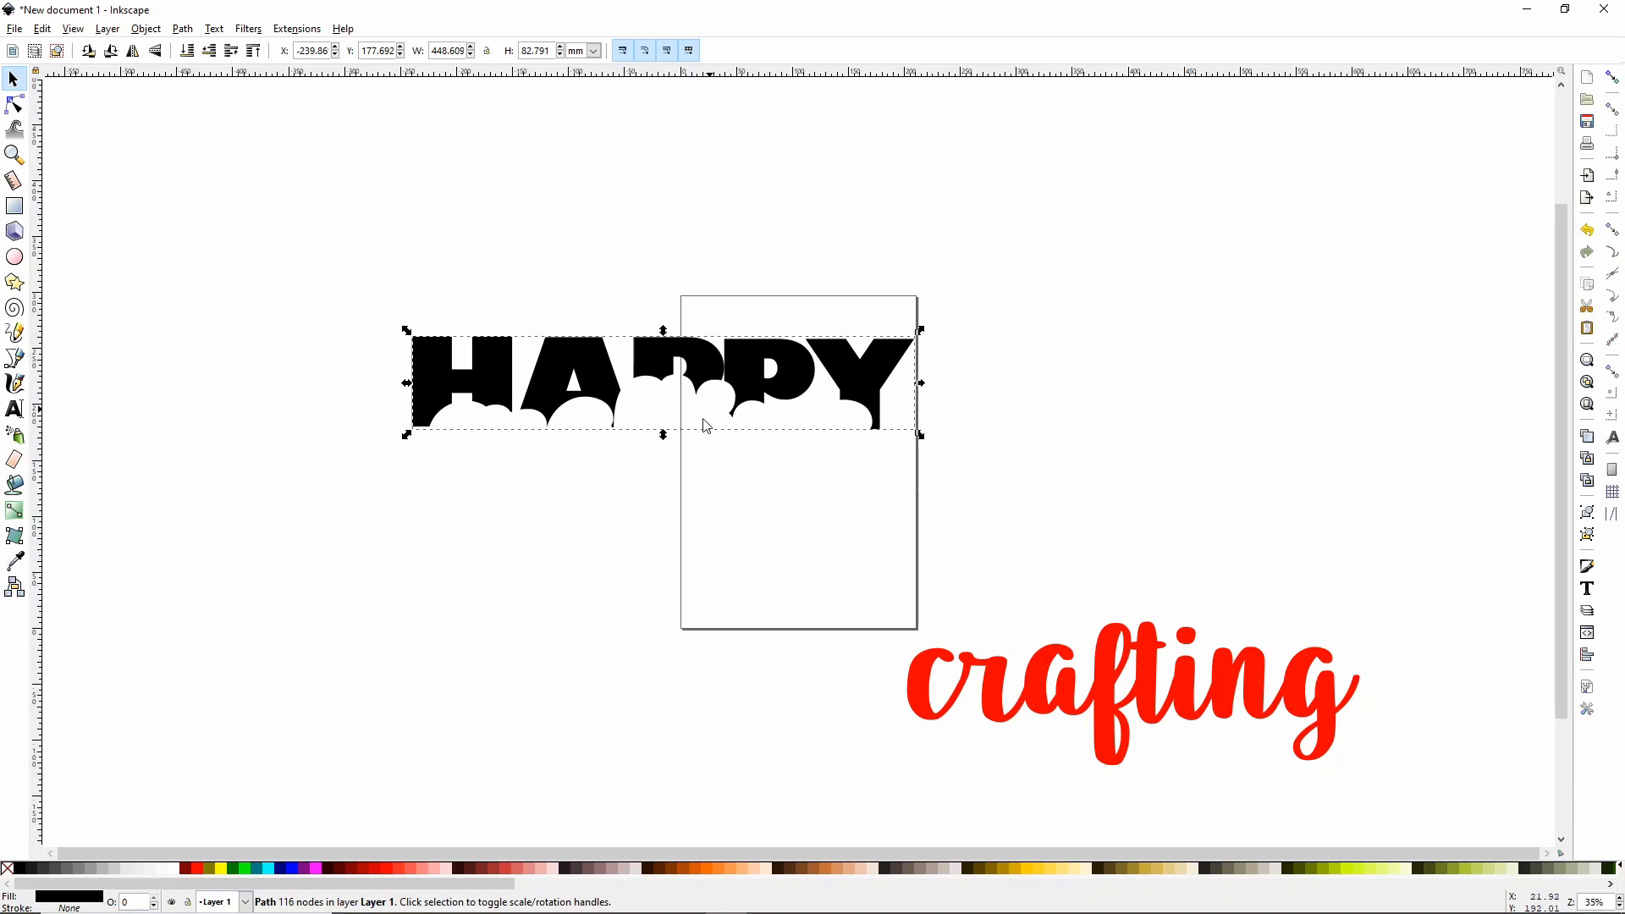
Move the red crafting word back into the cut-out of HAPPY and shrink the whole design onto the page, about 113 mm wide
drag(1190, 688, 715, 454)
click(720, 618)
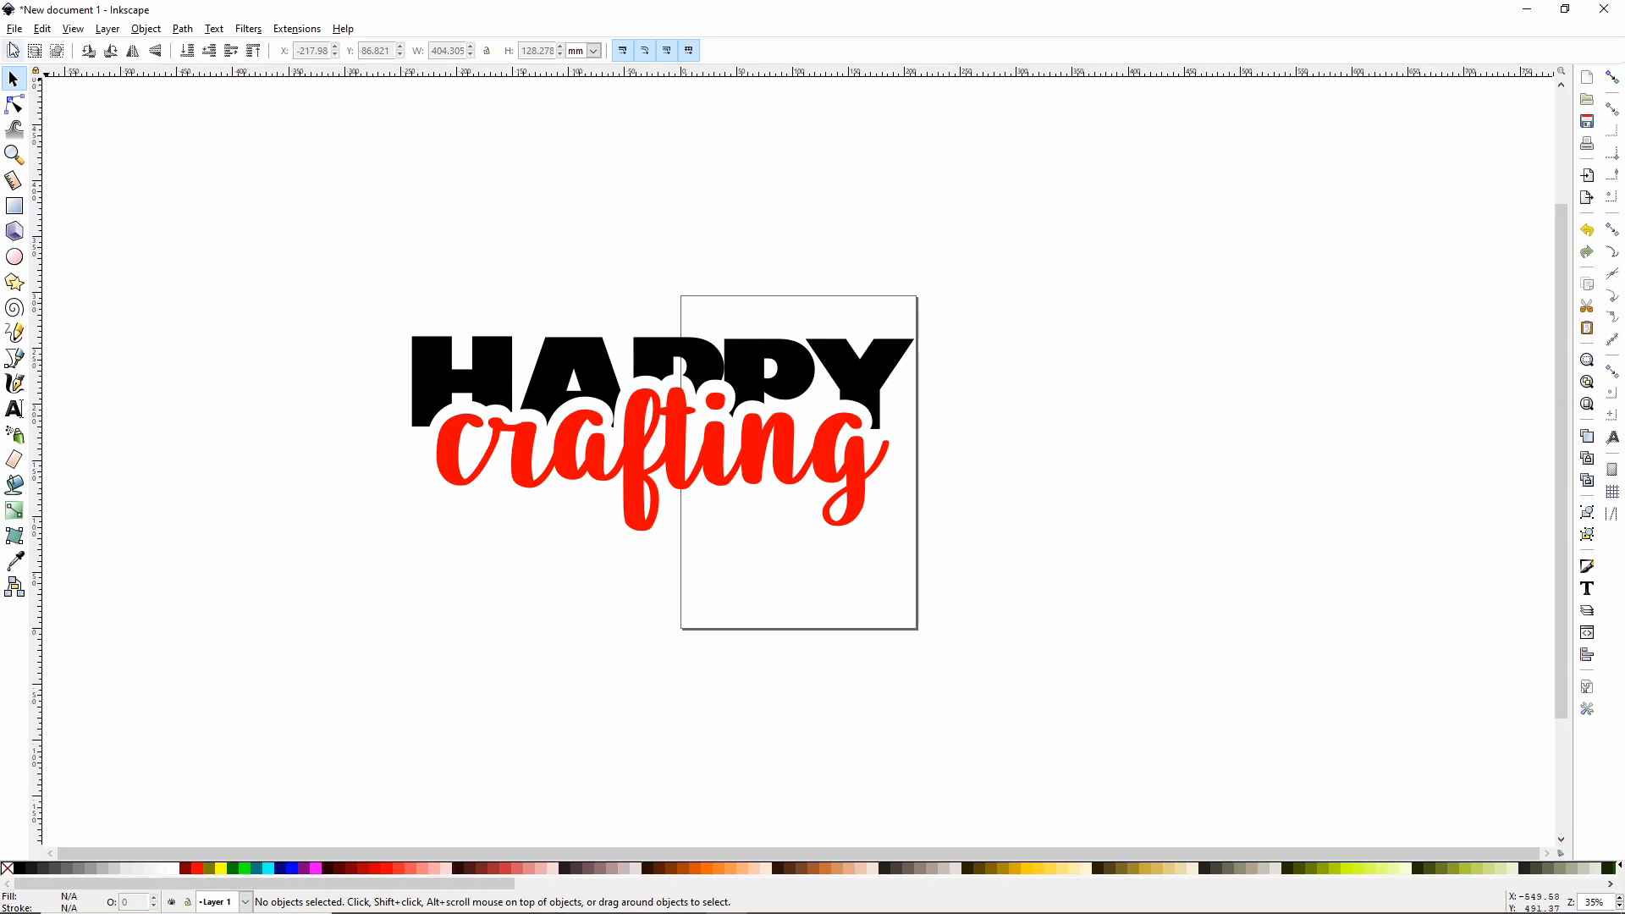
drag(226, 132, 1034, 595)
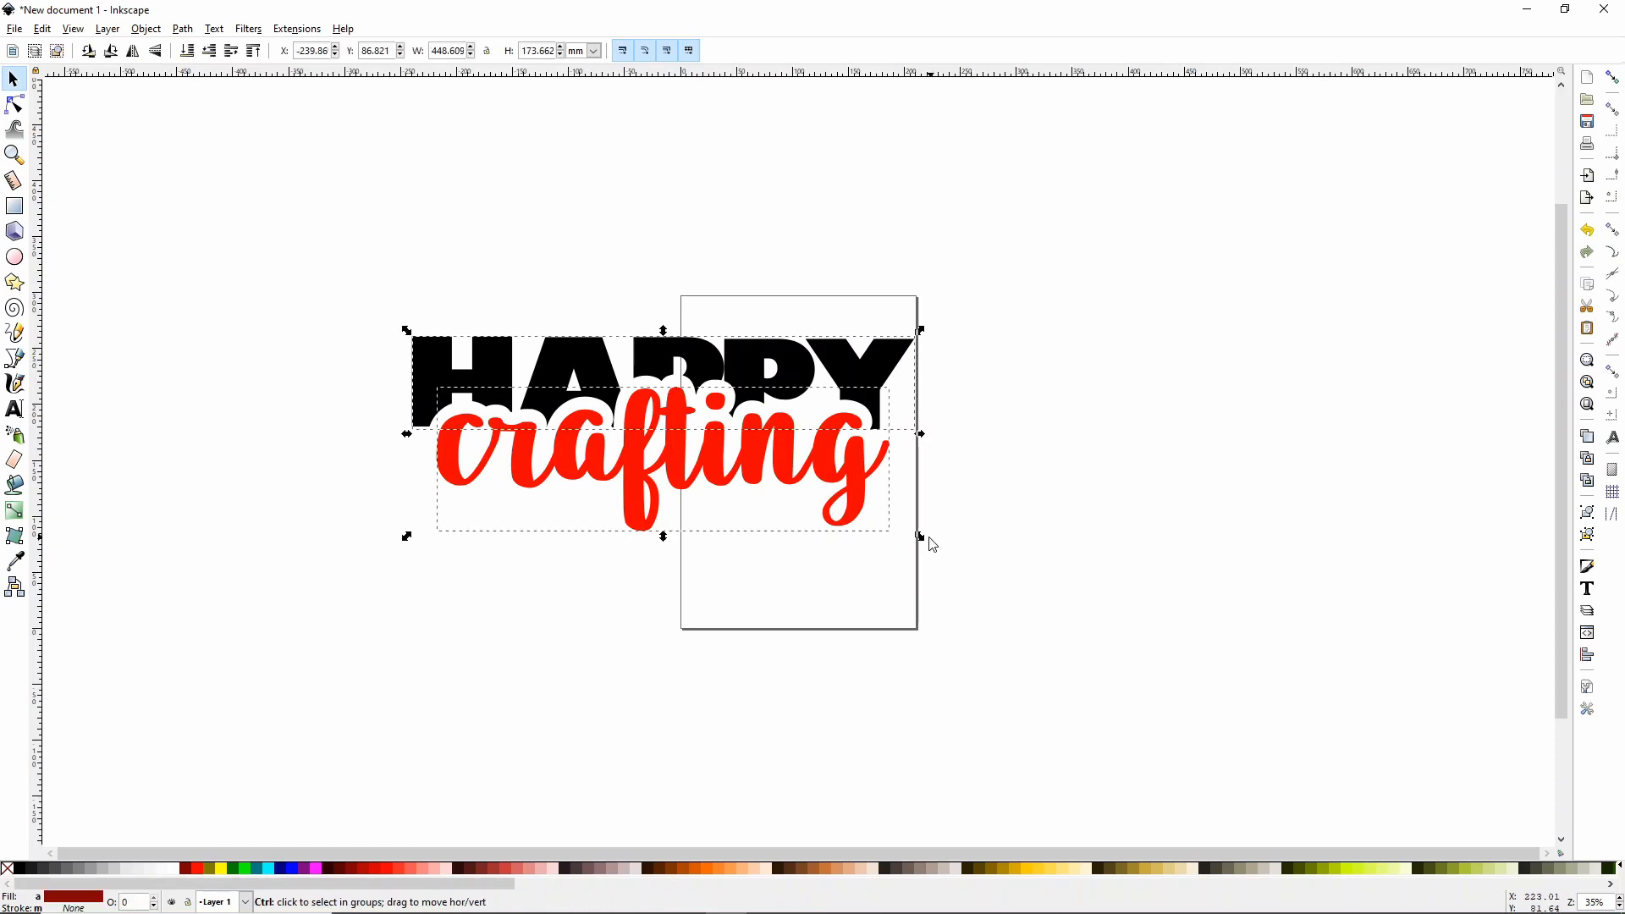
drag(919, 537, 834, 398)
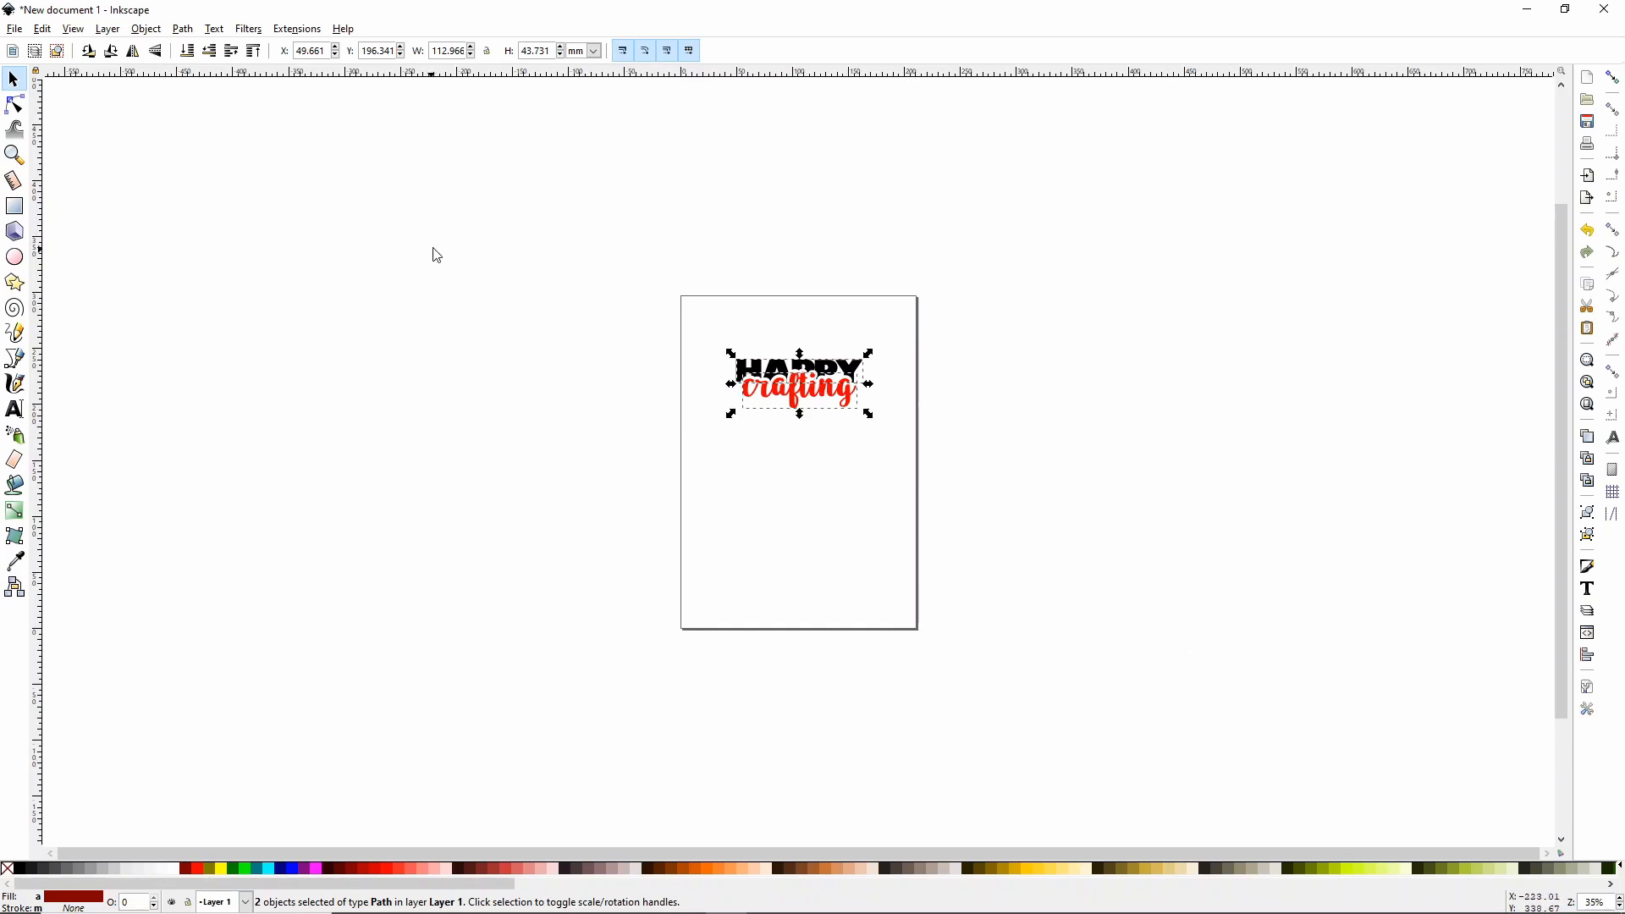
Save the document as an Inkscape SVG named happycrfting in the Cricut folder
click(13, 30)
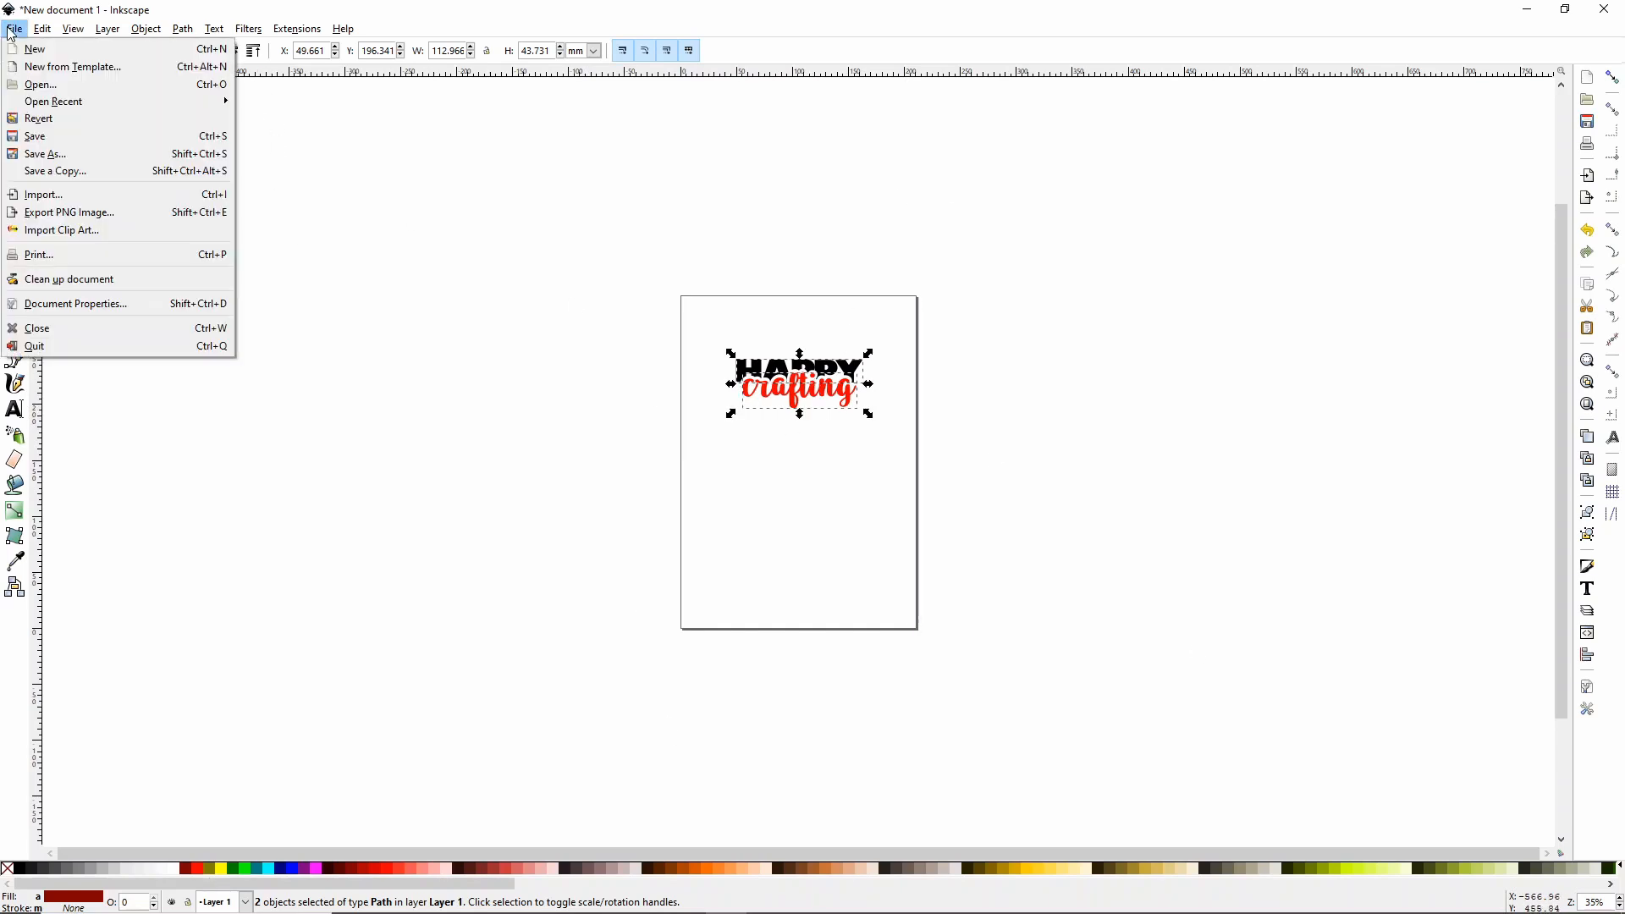
click(47, 155)
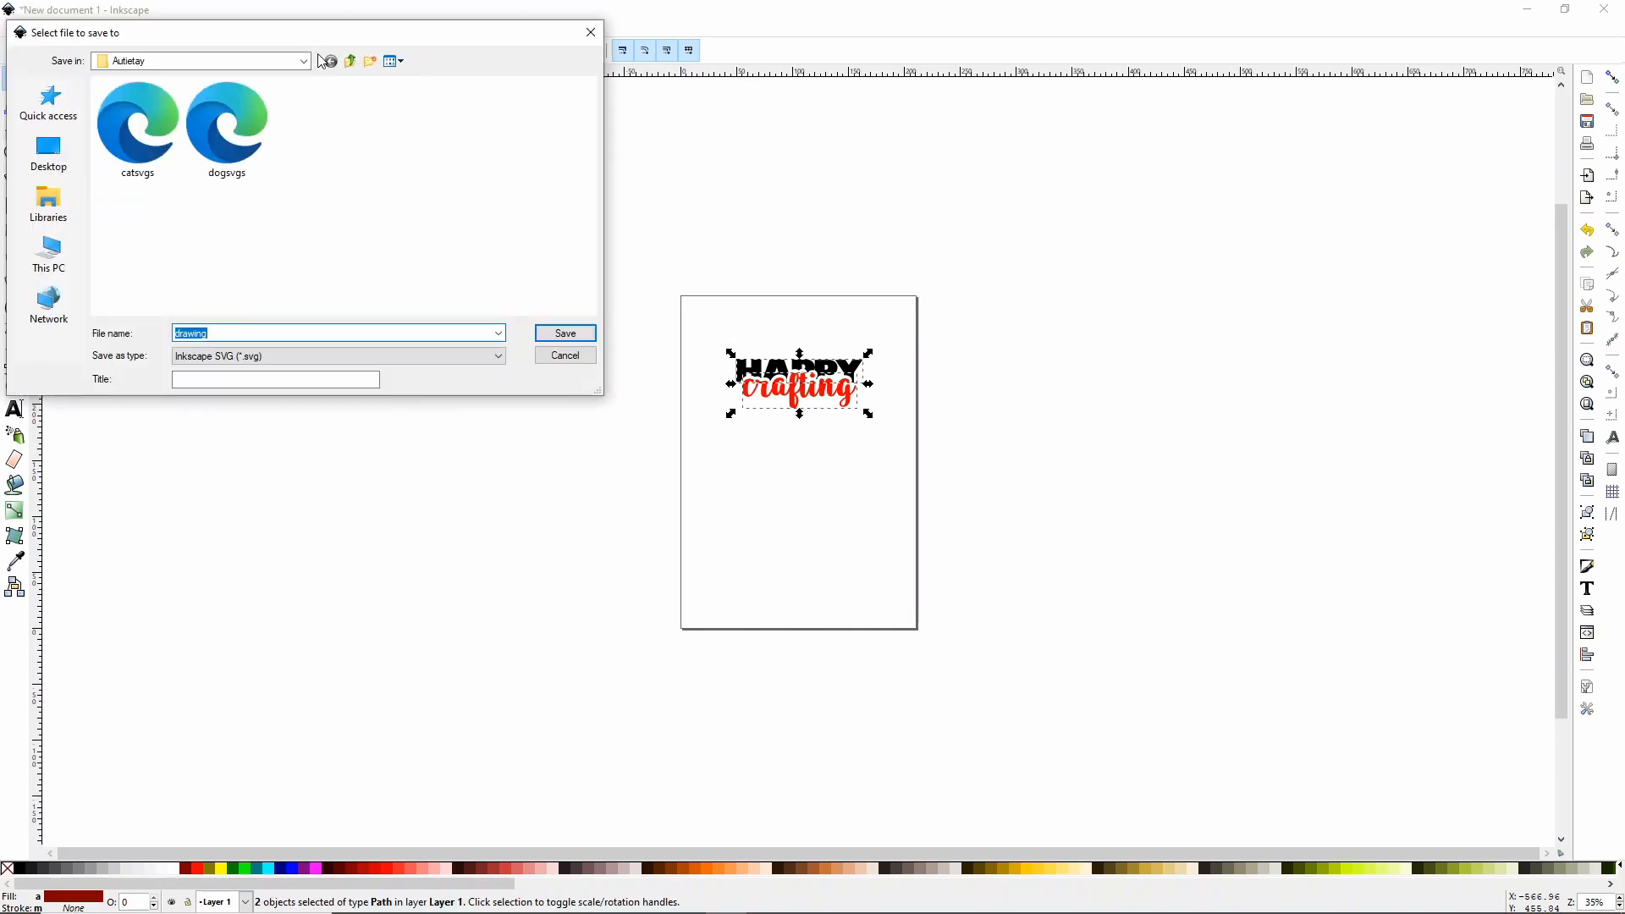
click(349, 61)
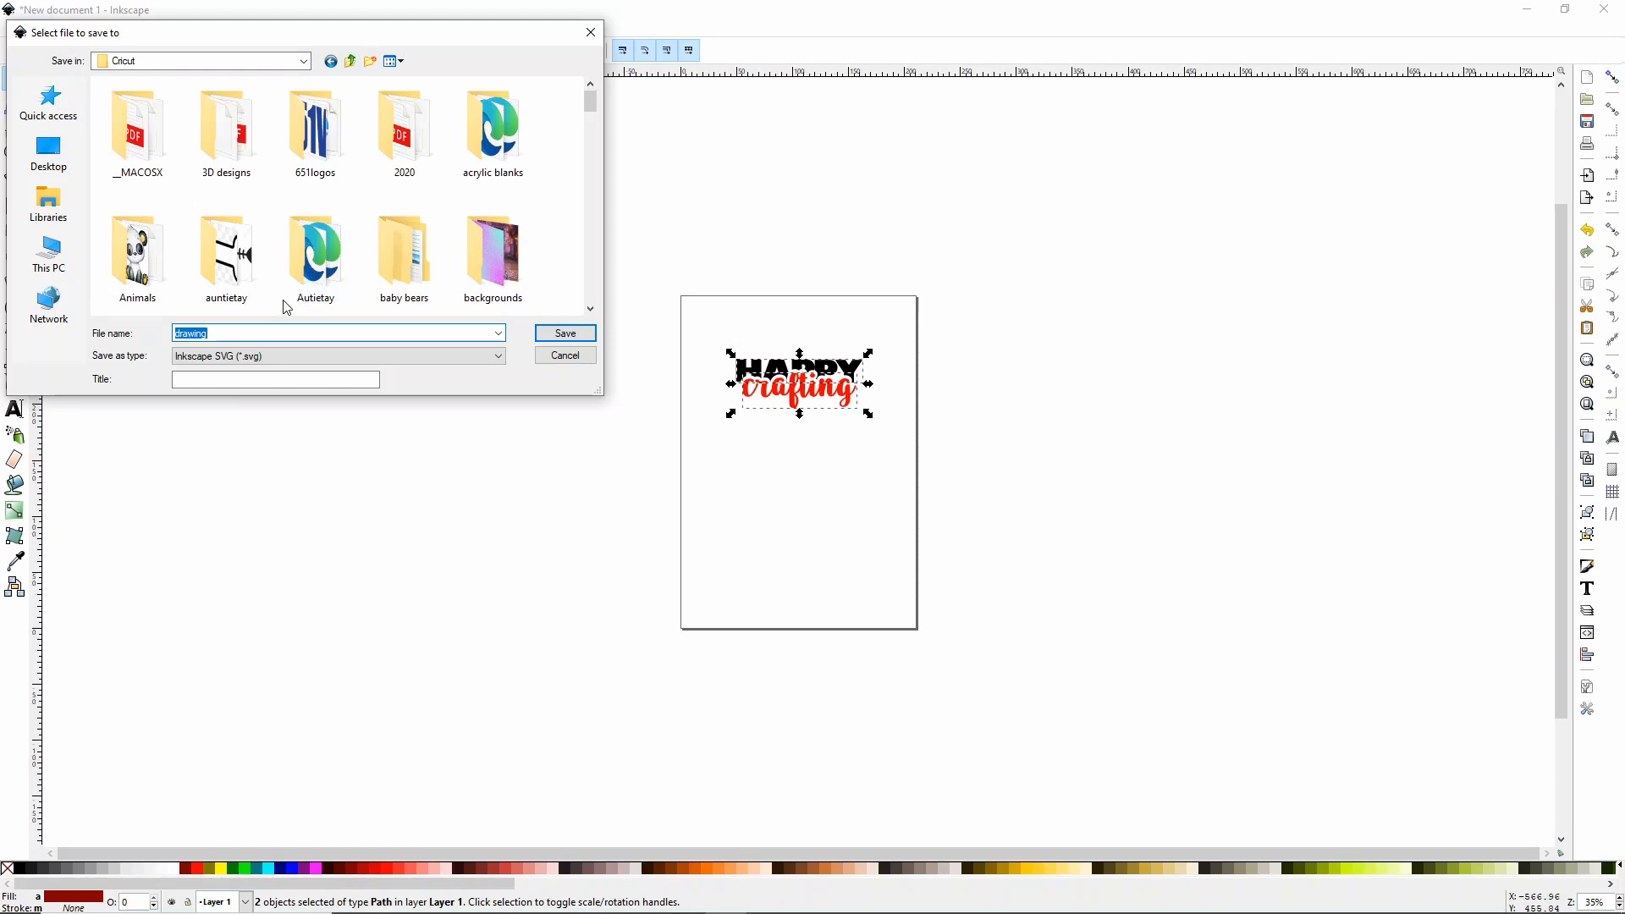
text(happycrfting)
key(Return)
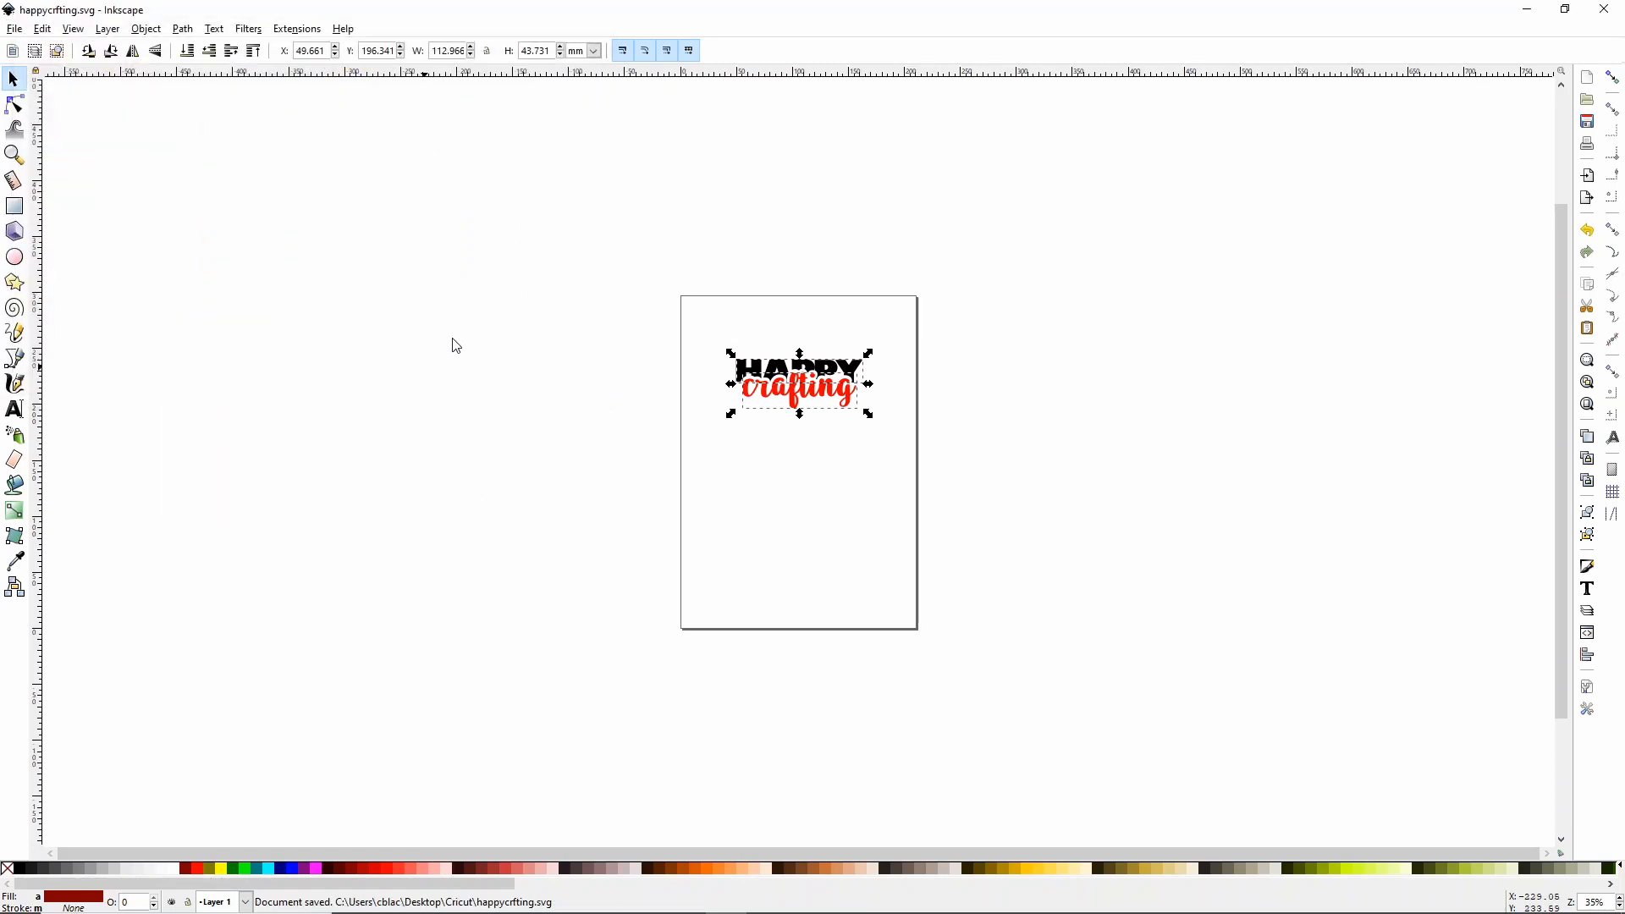
Switch to Cricut Design Space and choose the happycrfting file from the Cricut folder for an image upload
key(alt+Tab)
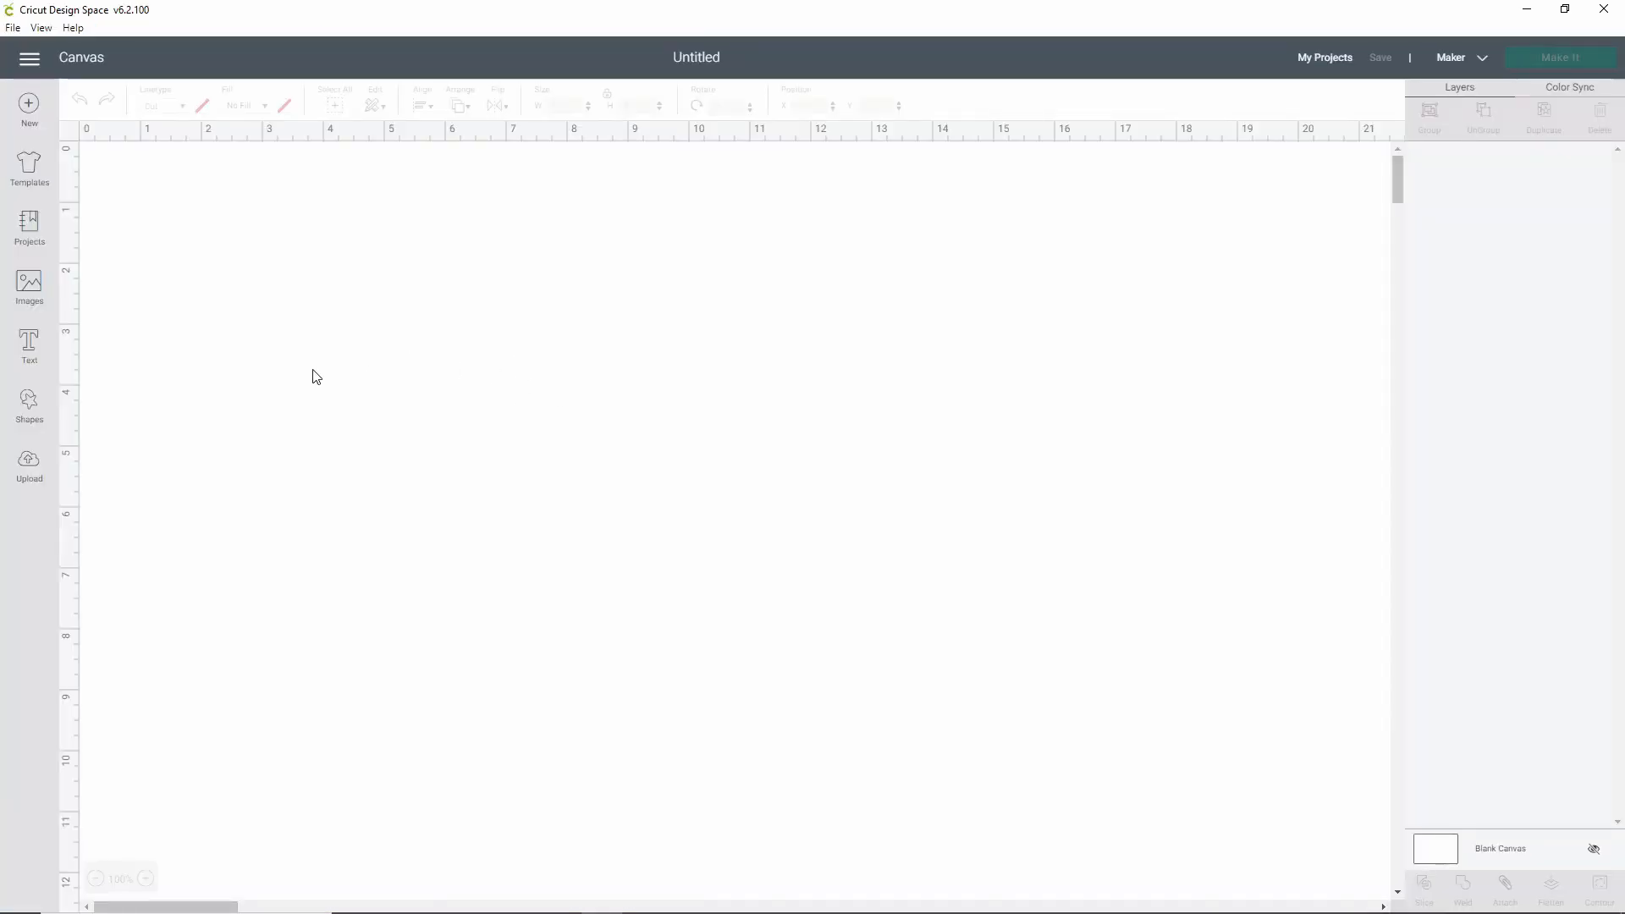
click(32, 470)
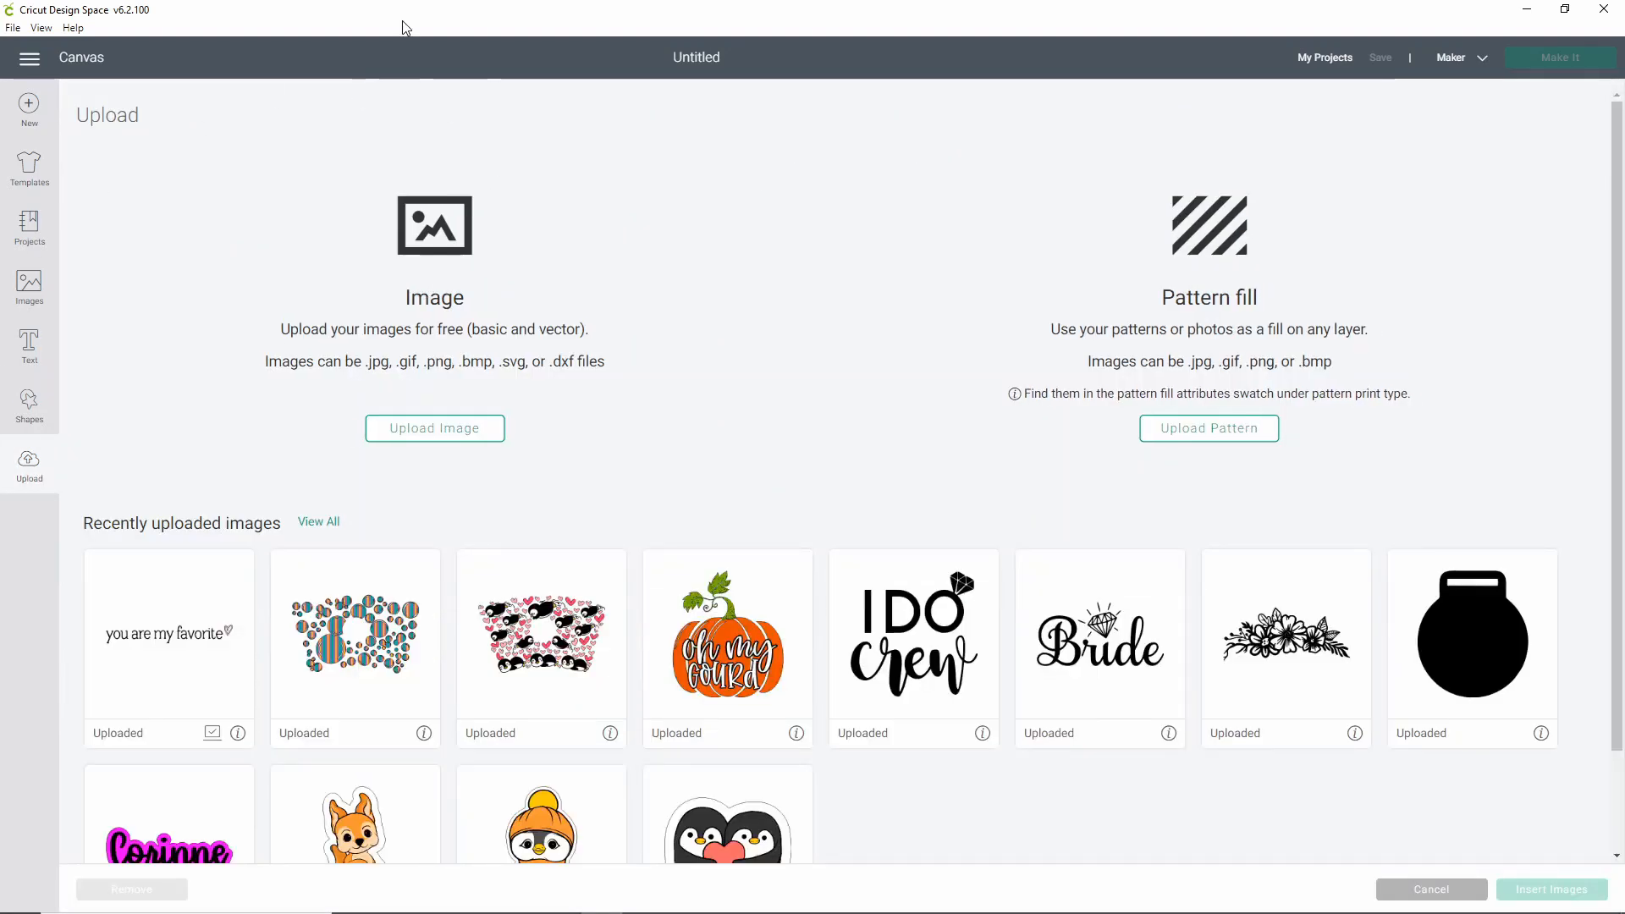
click(417, 428)
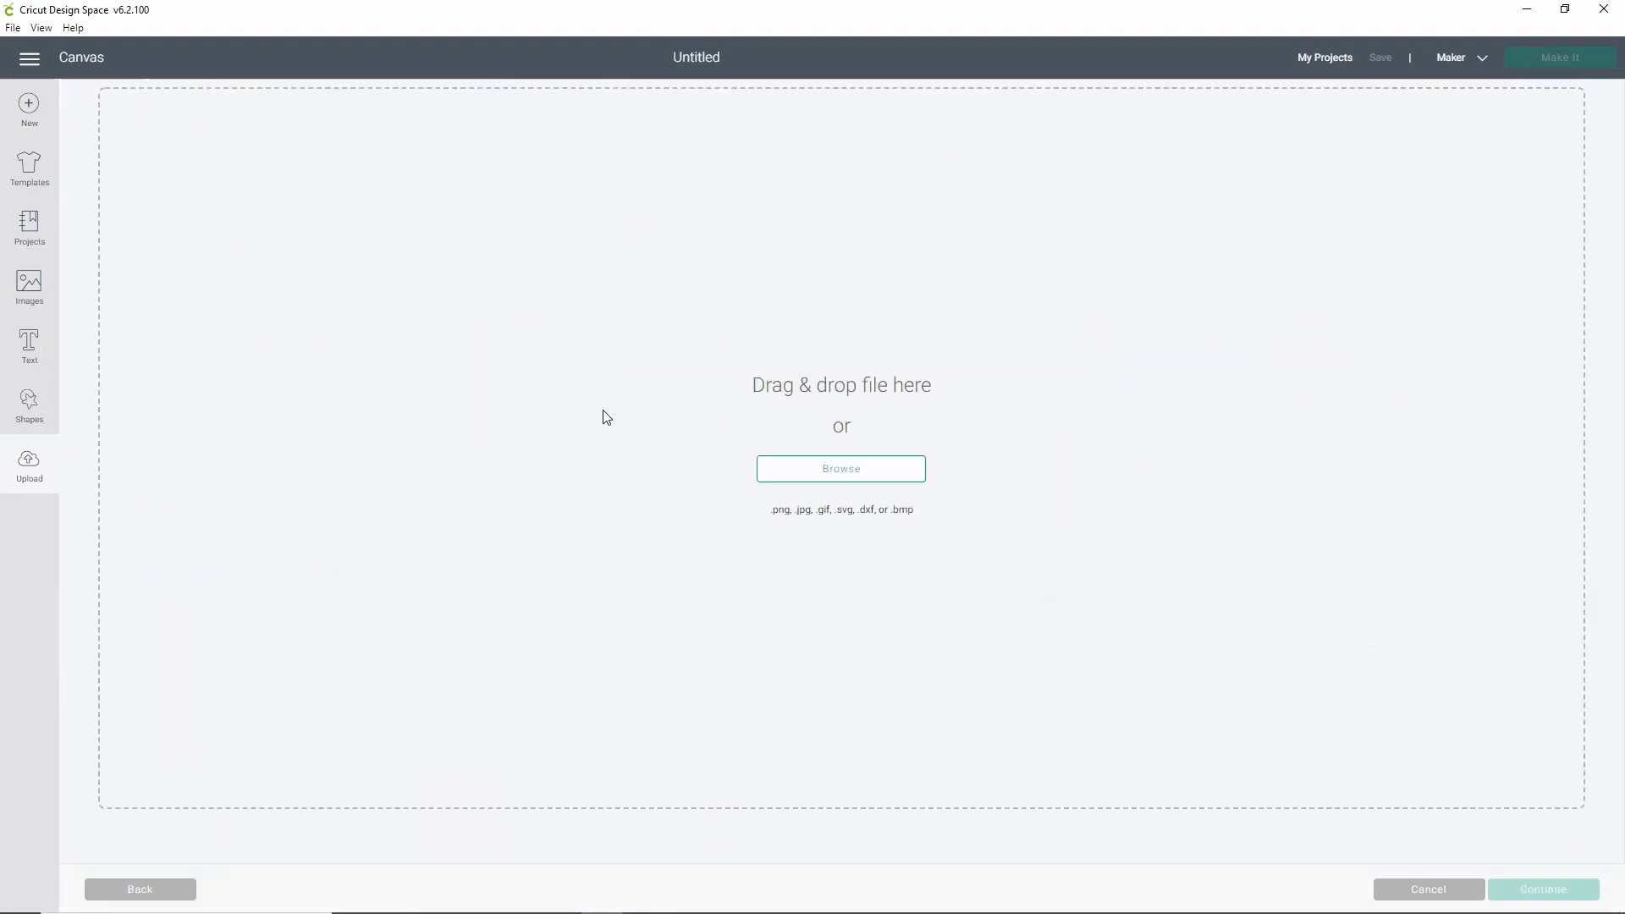
click(781, 471)
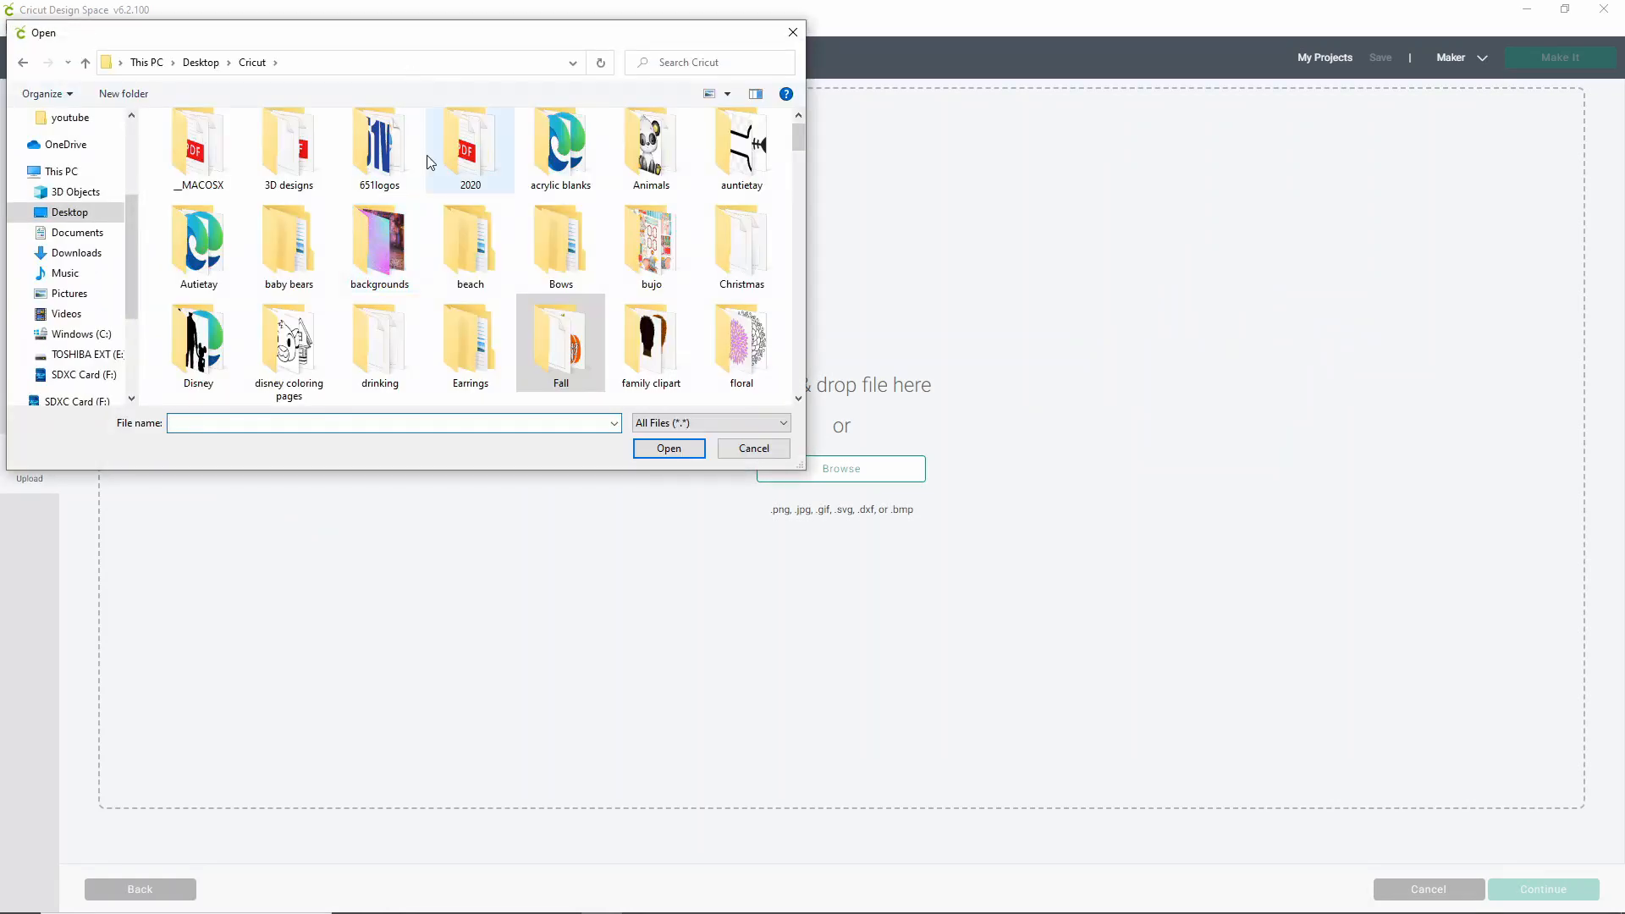
scroll(478, 180, down, 6)
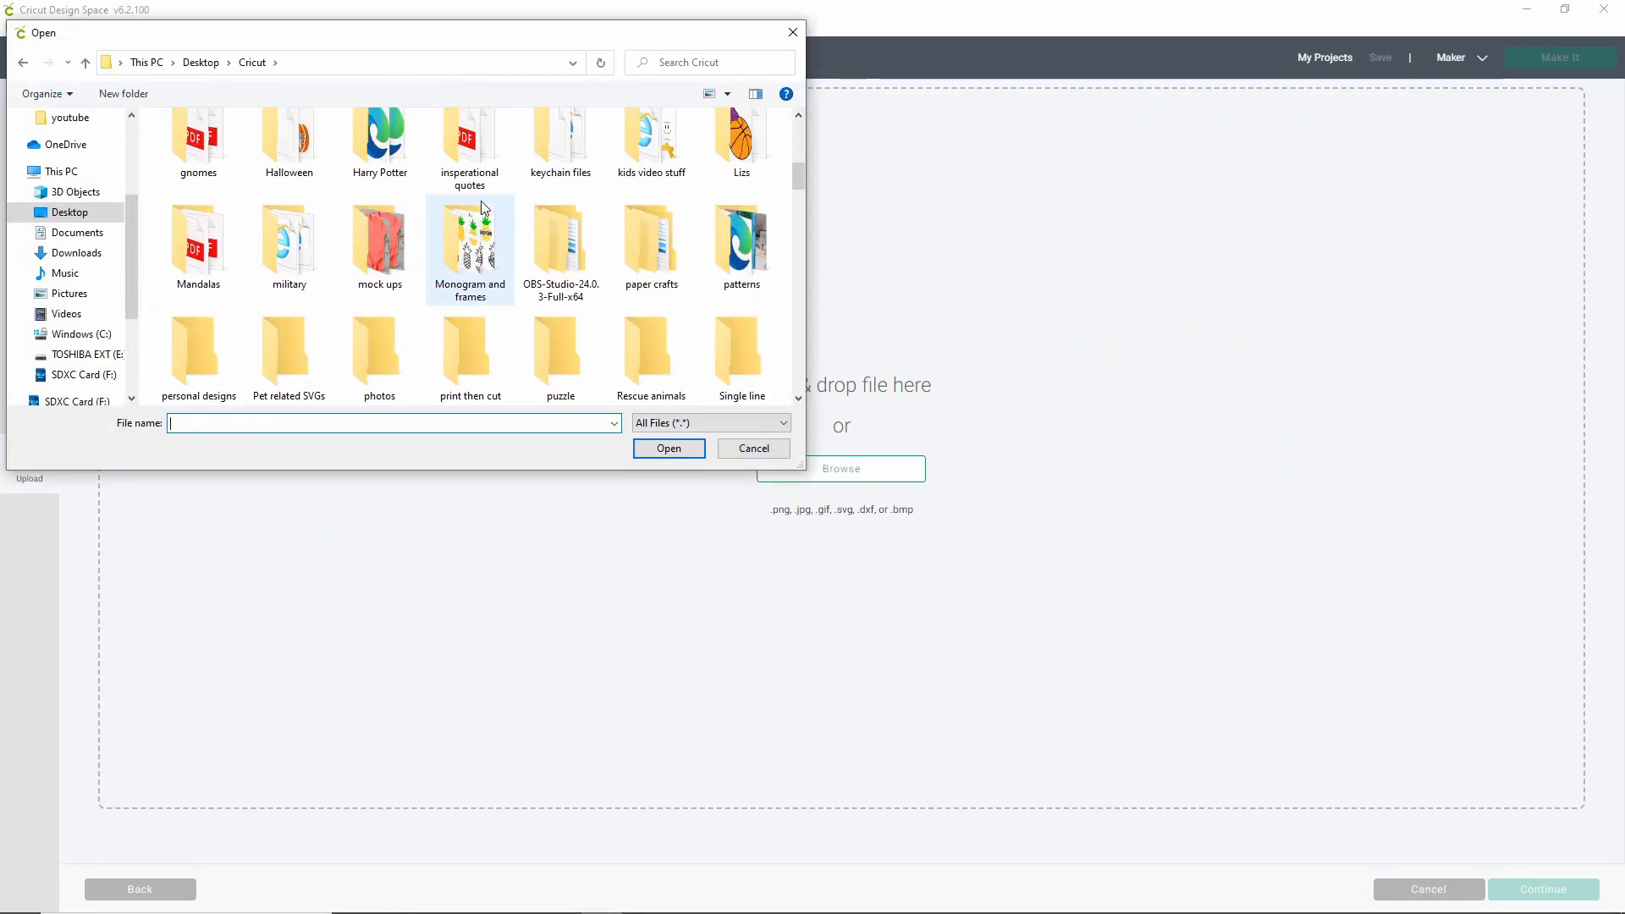
scroll(480, 201, down, 2)
scroll(481, 201, down, 5)
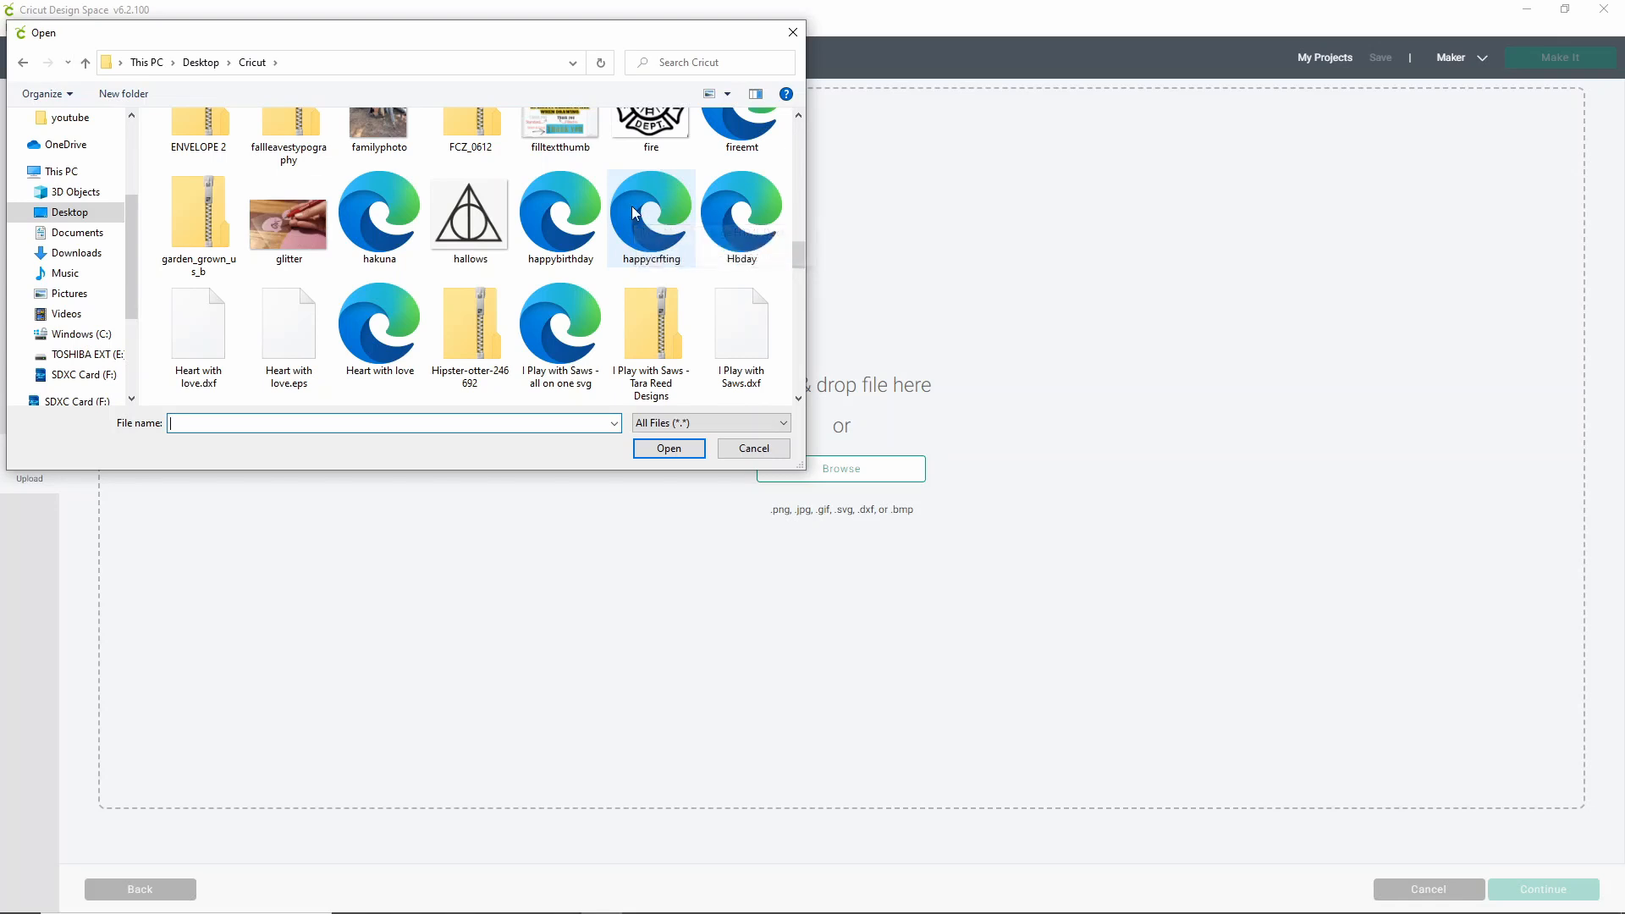
double_click(645, 207)
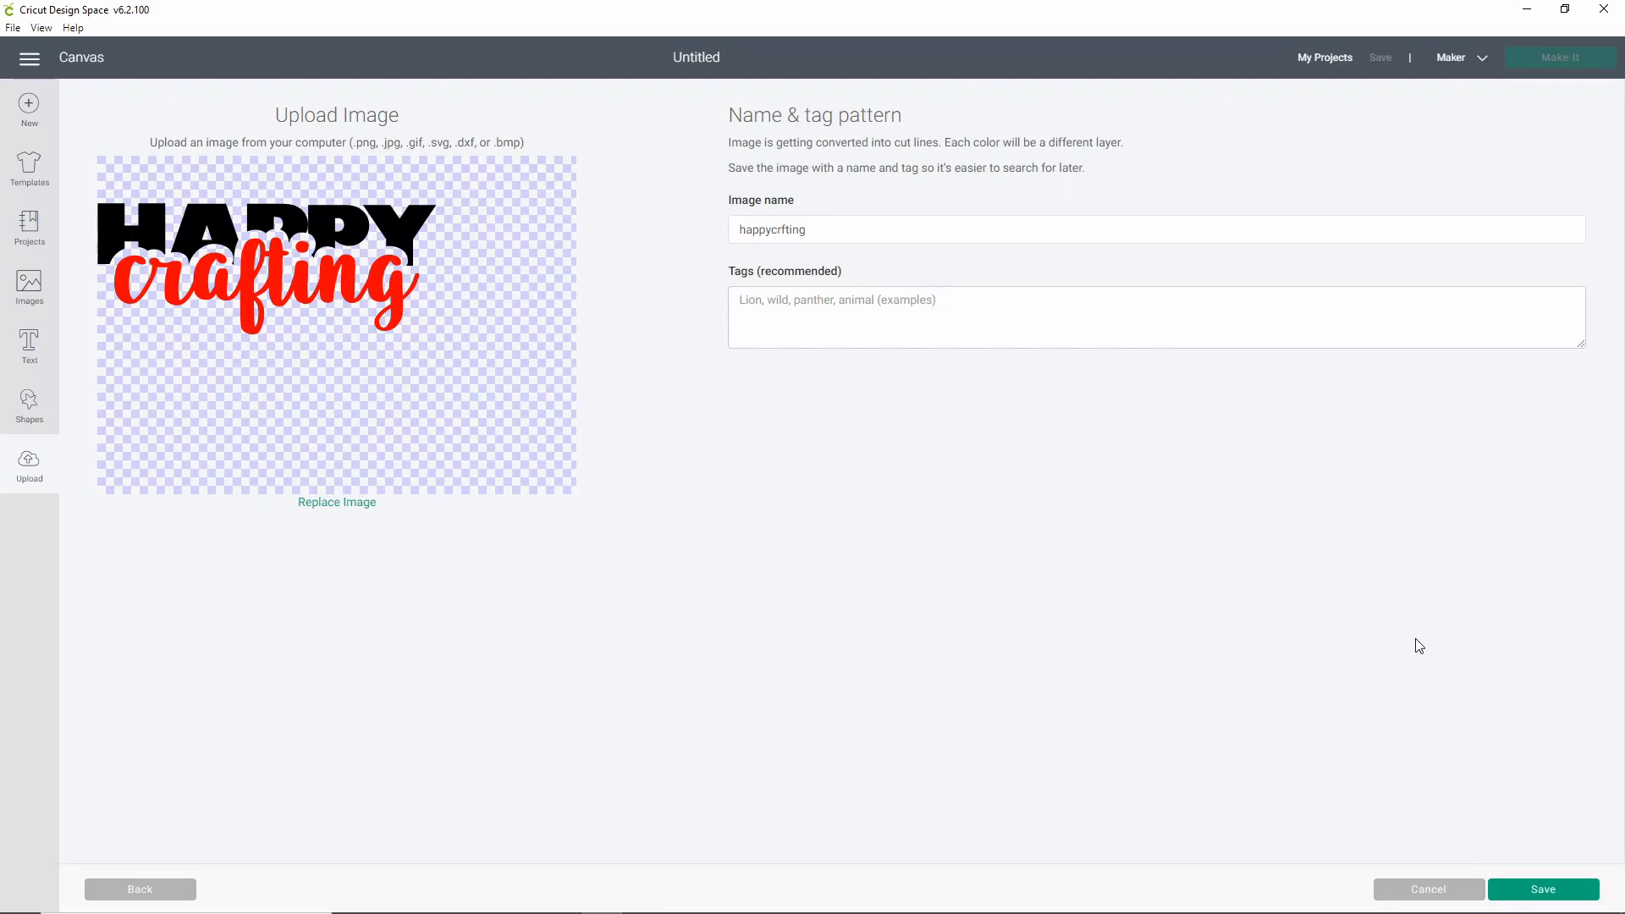
Save the happycrfting upload and insert the image onto the canvas
click(1529, 894)
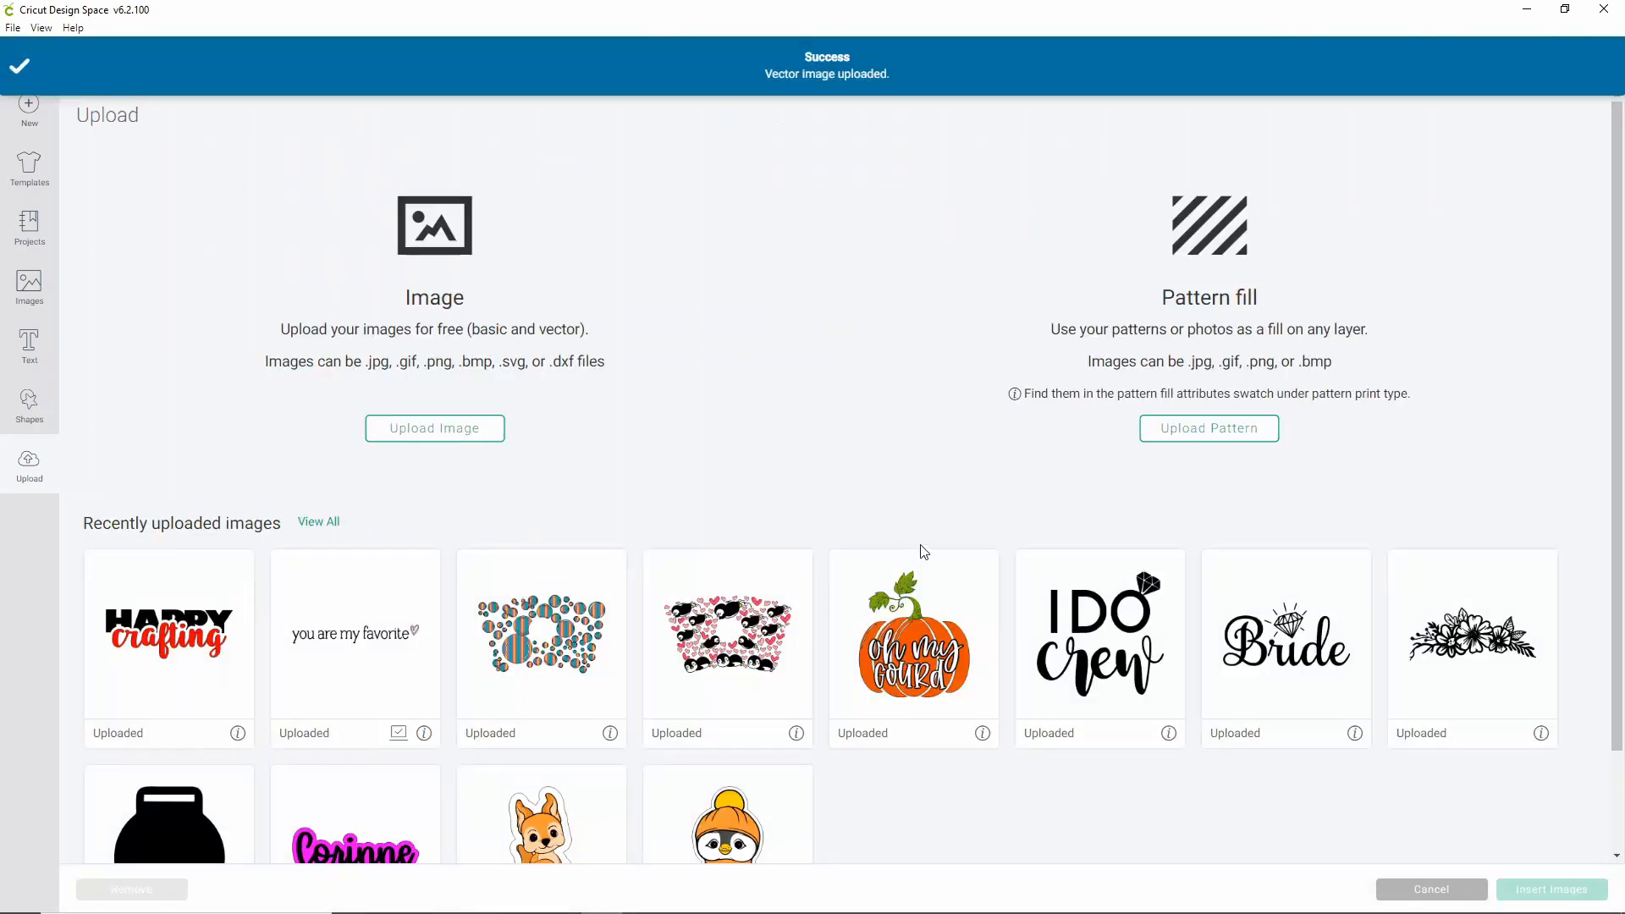
click(140, 636)
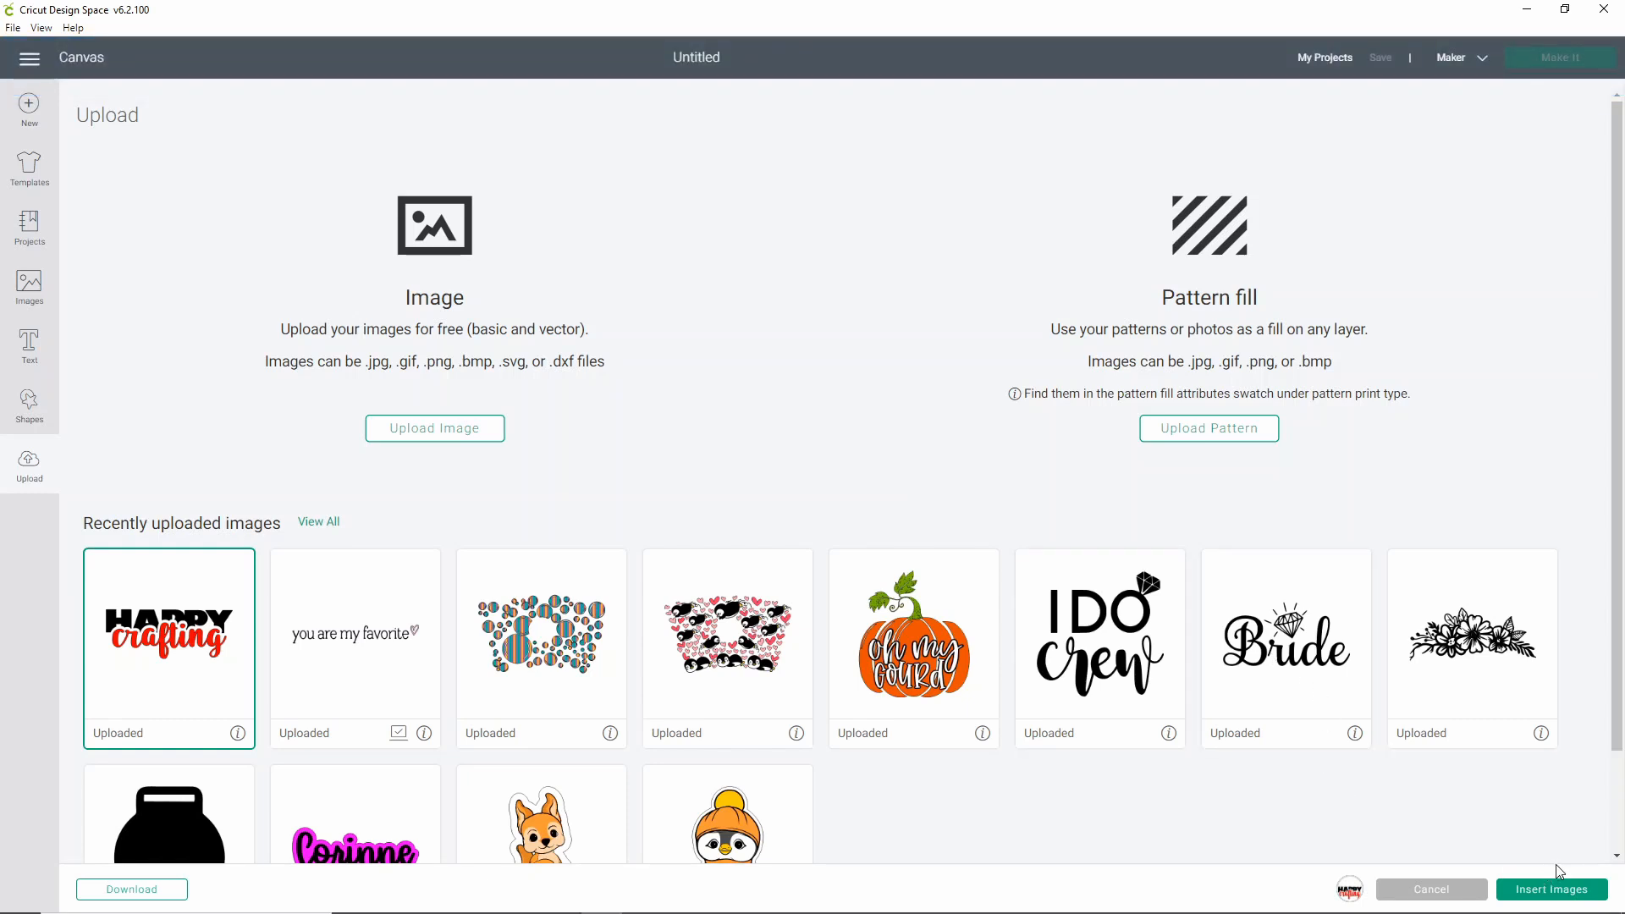
click(1563, 889)
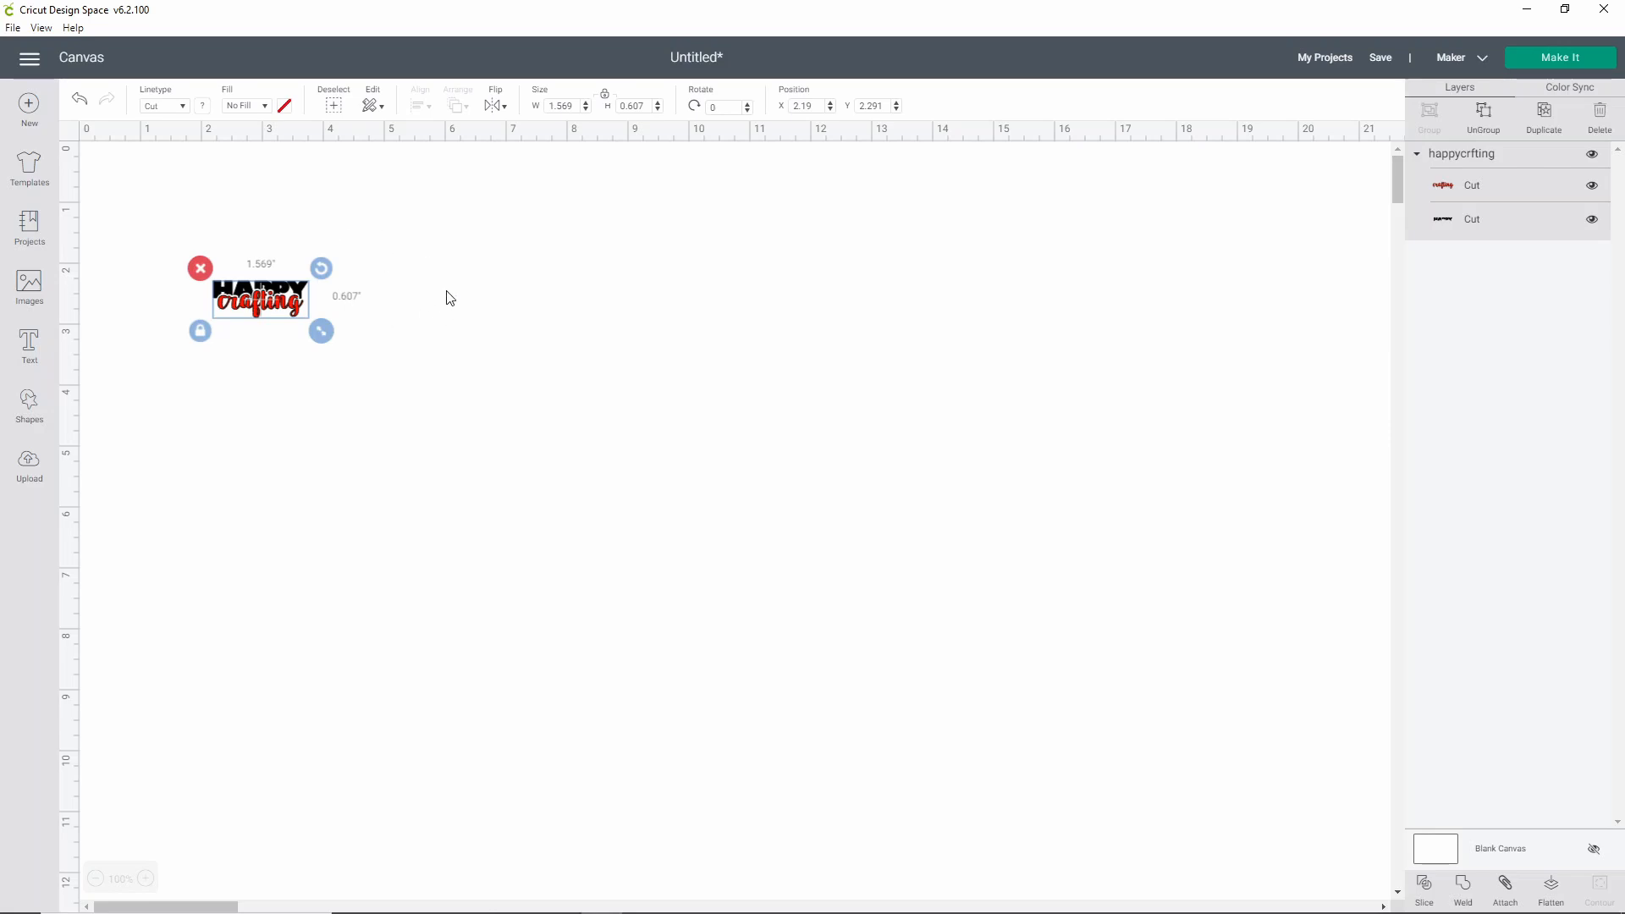
Enlarge the inserted design to about 9.04 by 3.5 inches and ungroup its two layers
drag(322, 332, 777, 606)
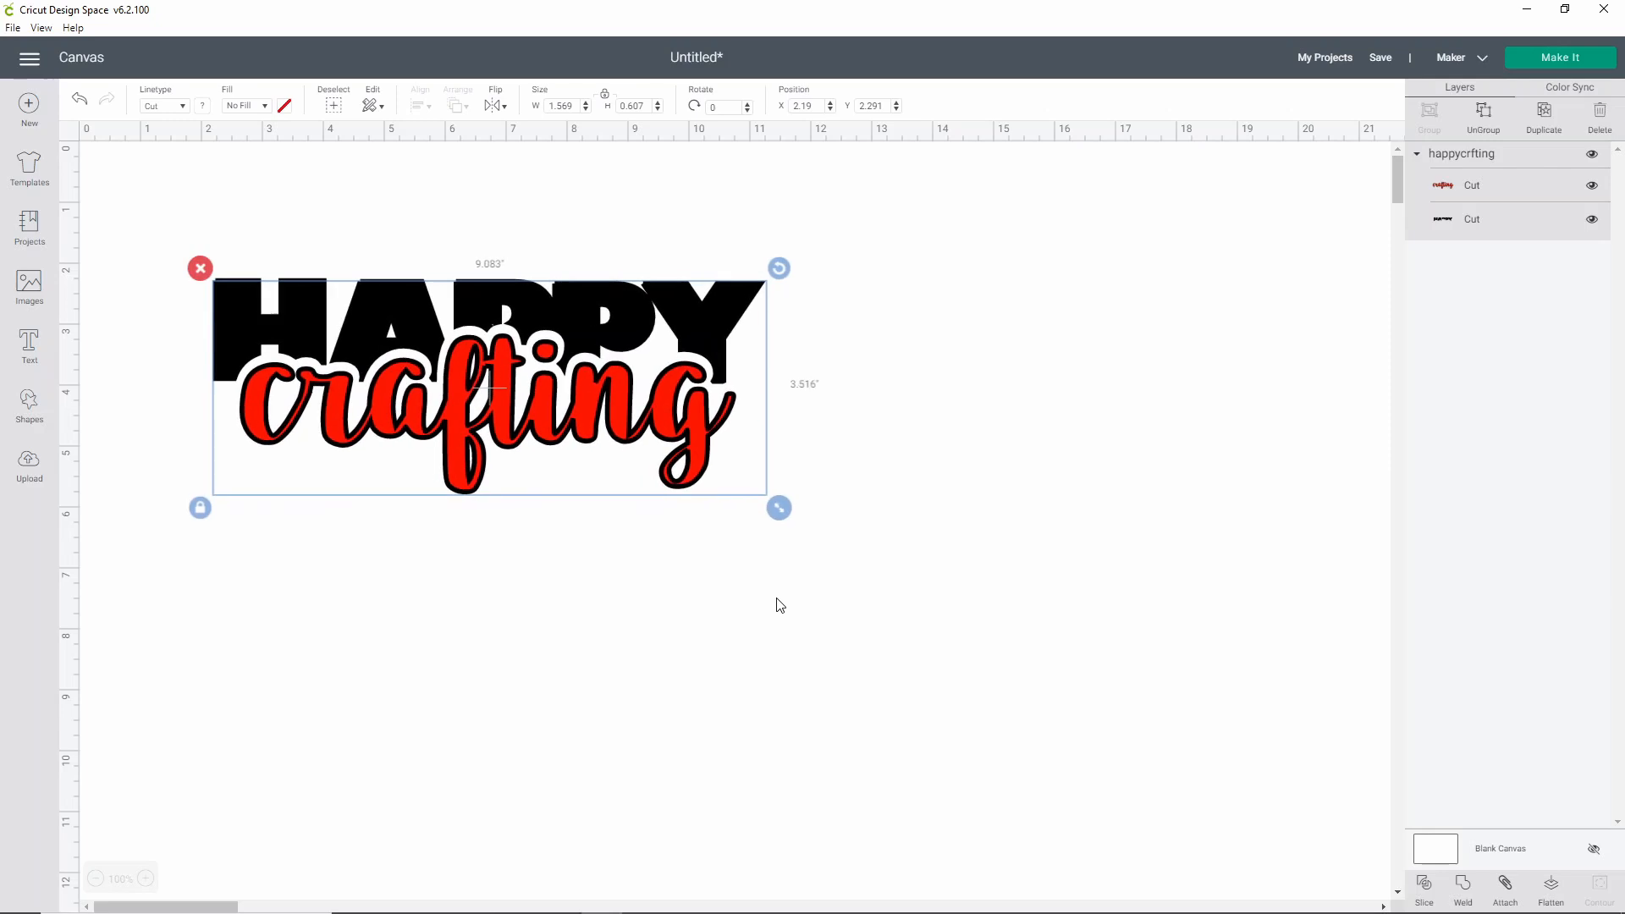
click(890, 471)
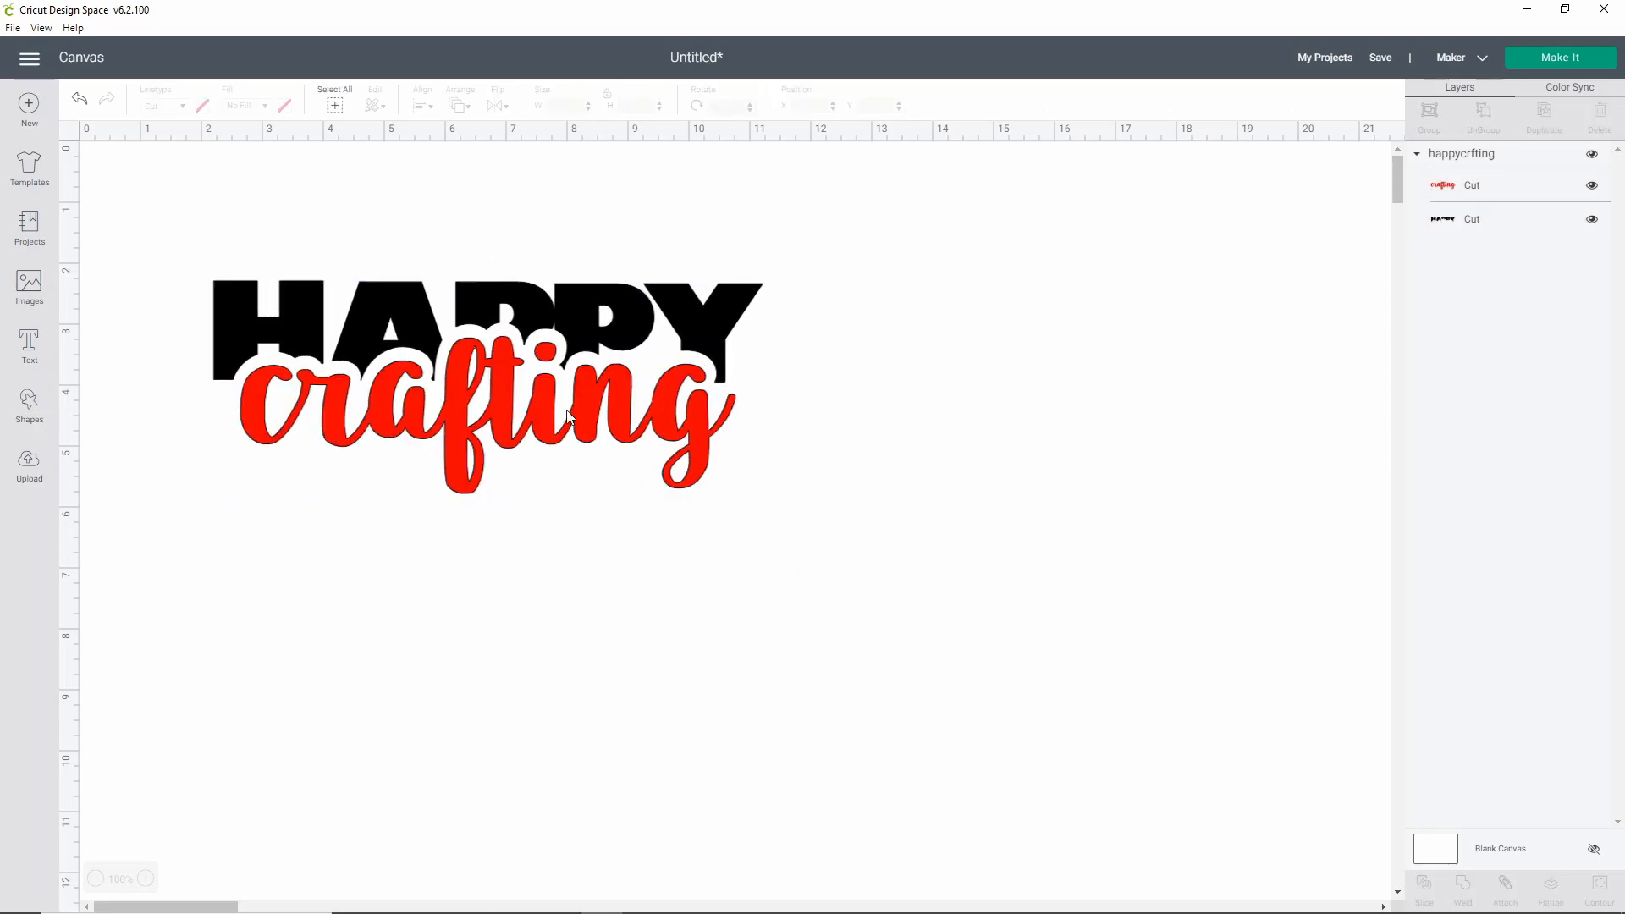
drag(940, 662, 547, 540)
mouse_move(776, 898)
key(ctrl+a)
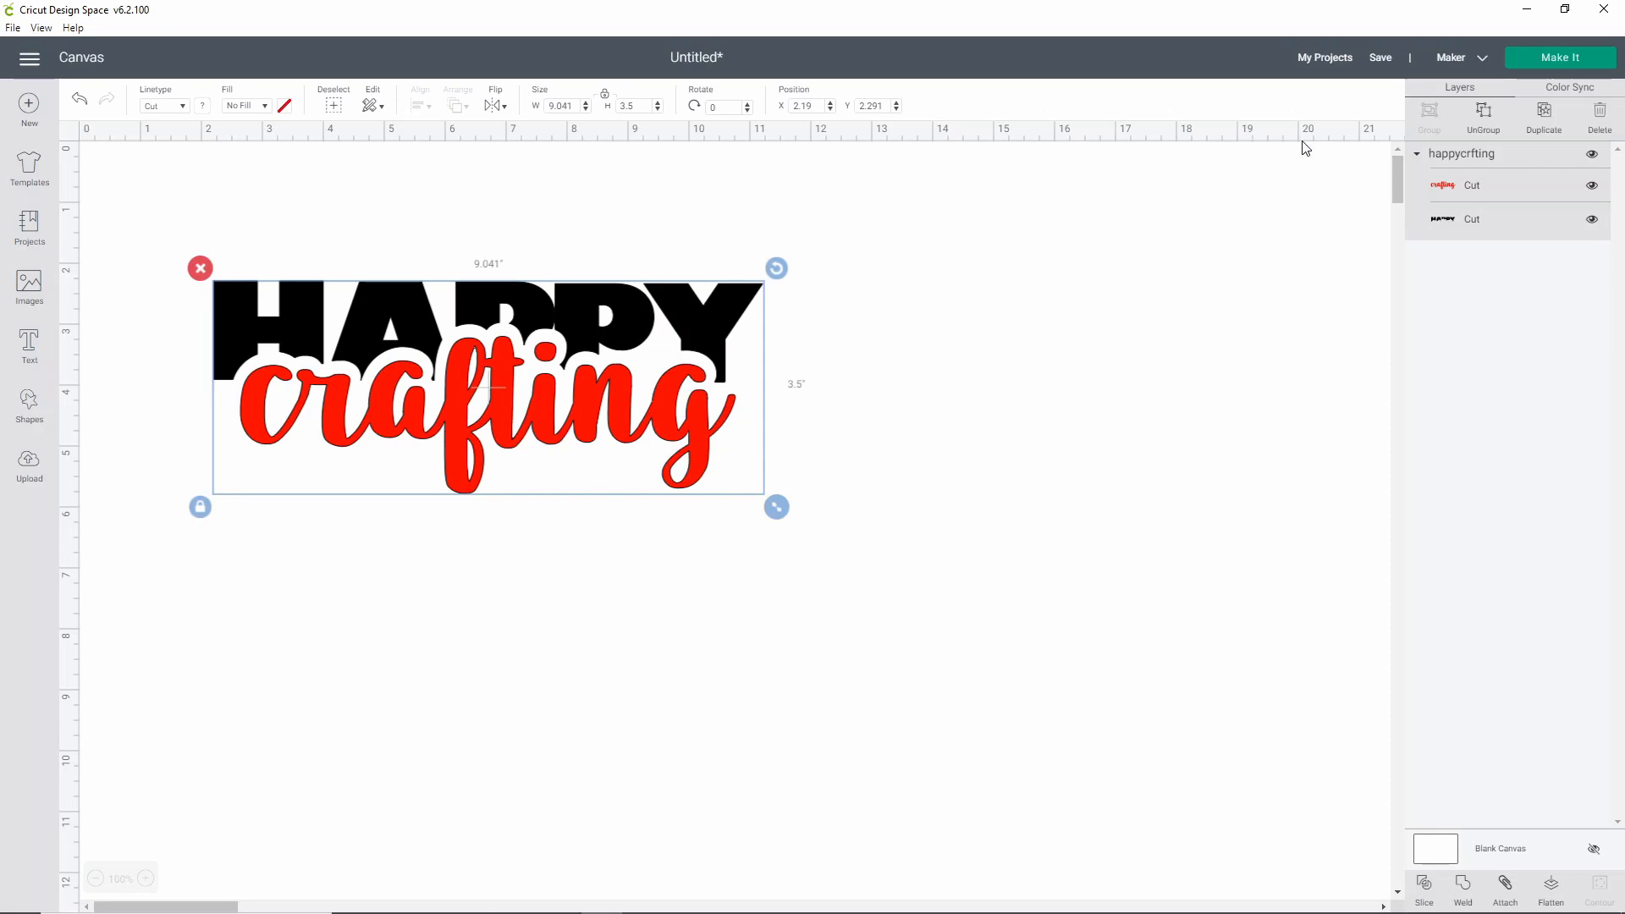
click(1484, 111)
Recolor the HAPPY layer with the custom dark teal #347a7a
click(631, 306)
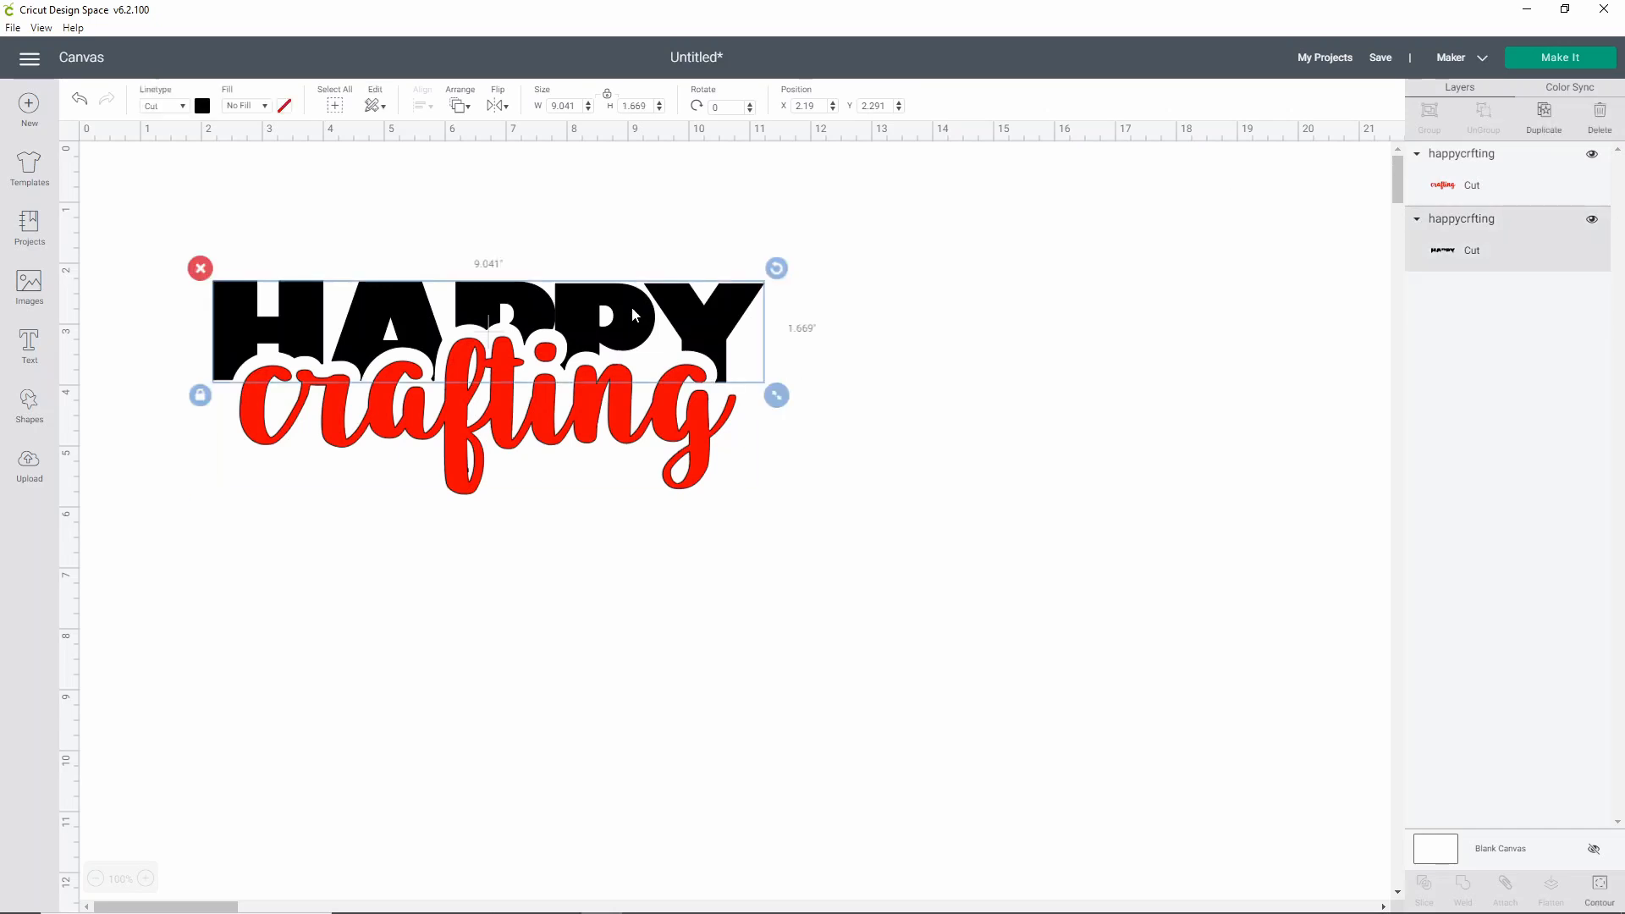
click(202, 106)
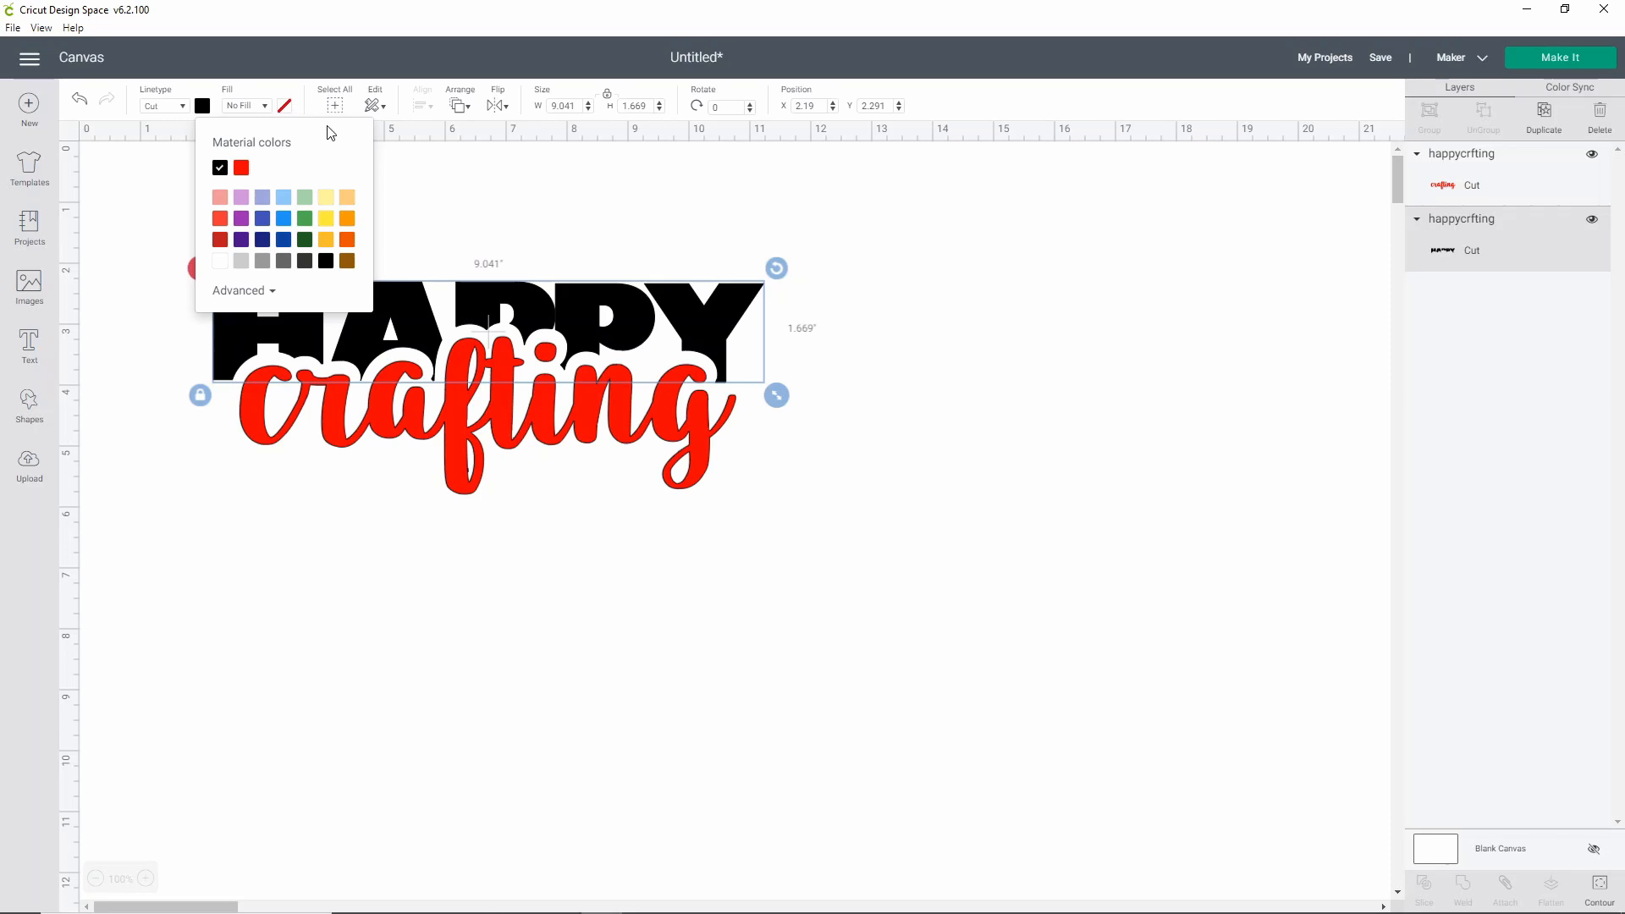
click(264, 290)
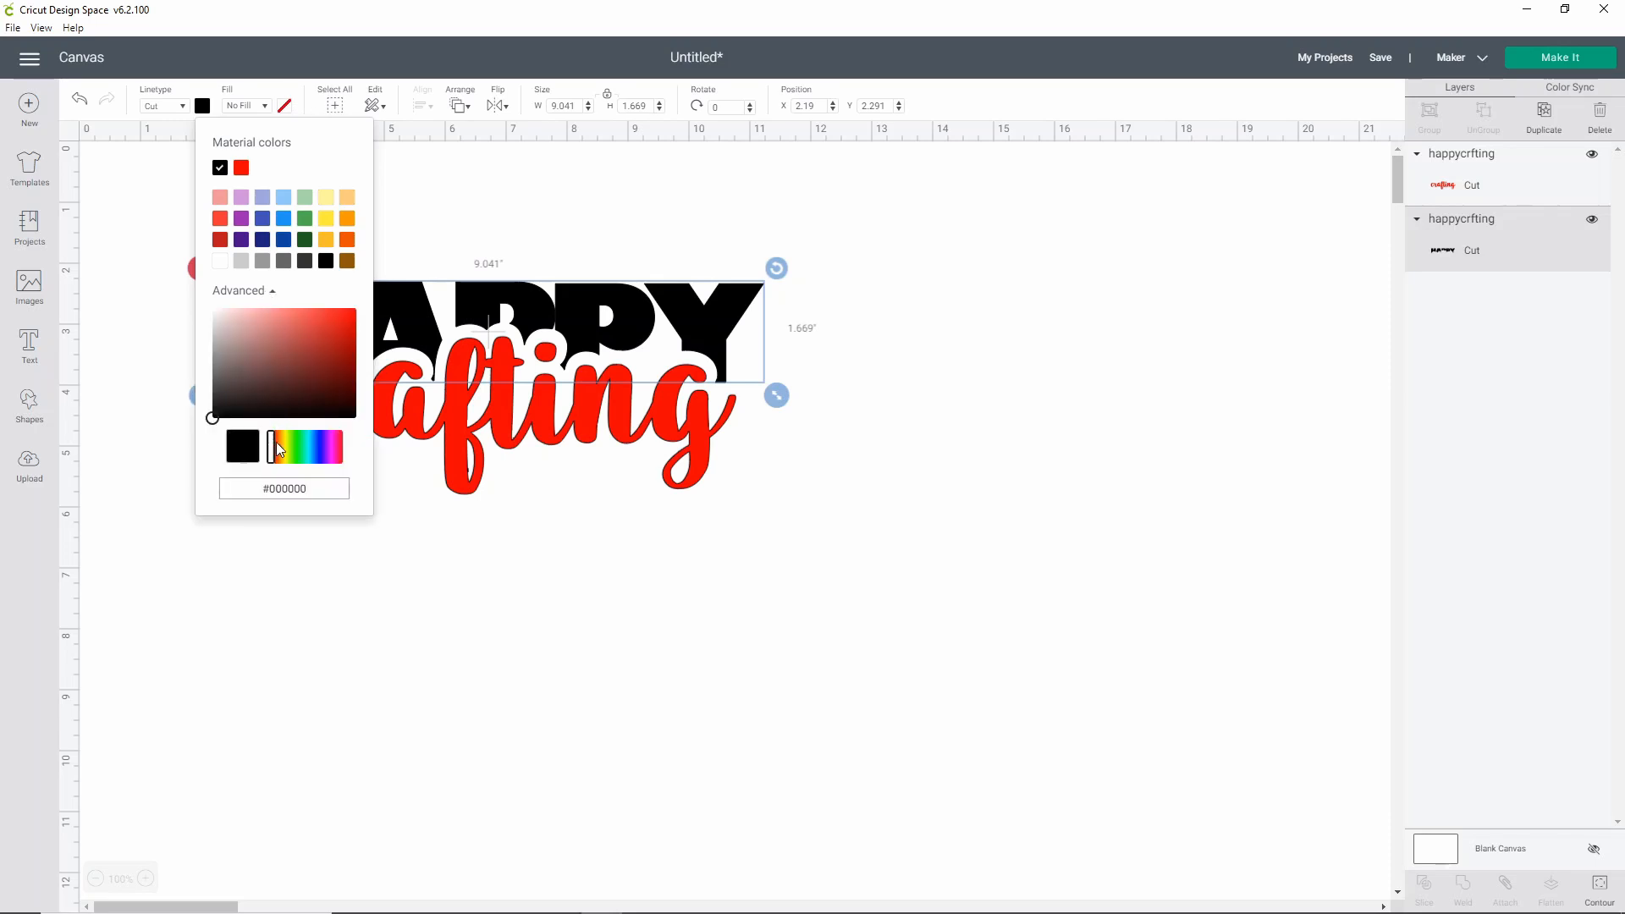
drag(271, 445, 306, 448)
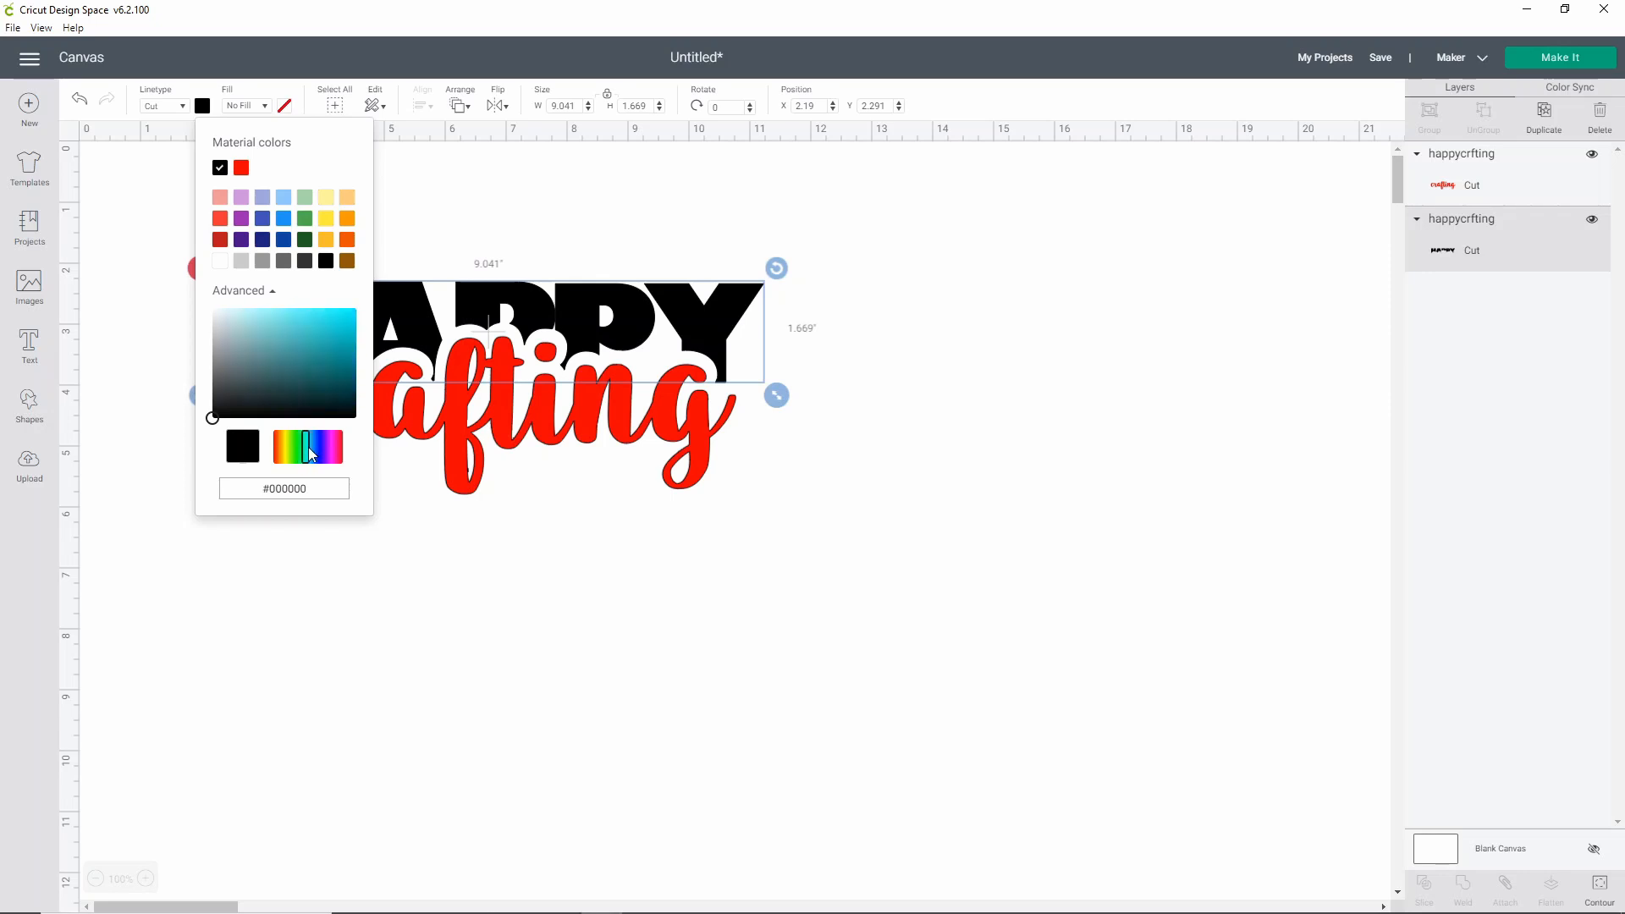
drag(215, 404, 295, 366)
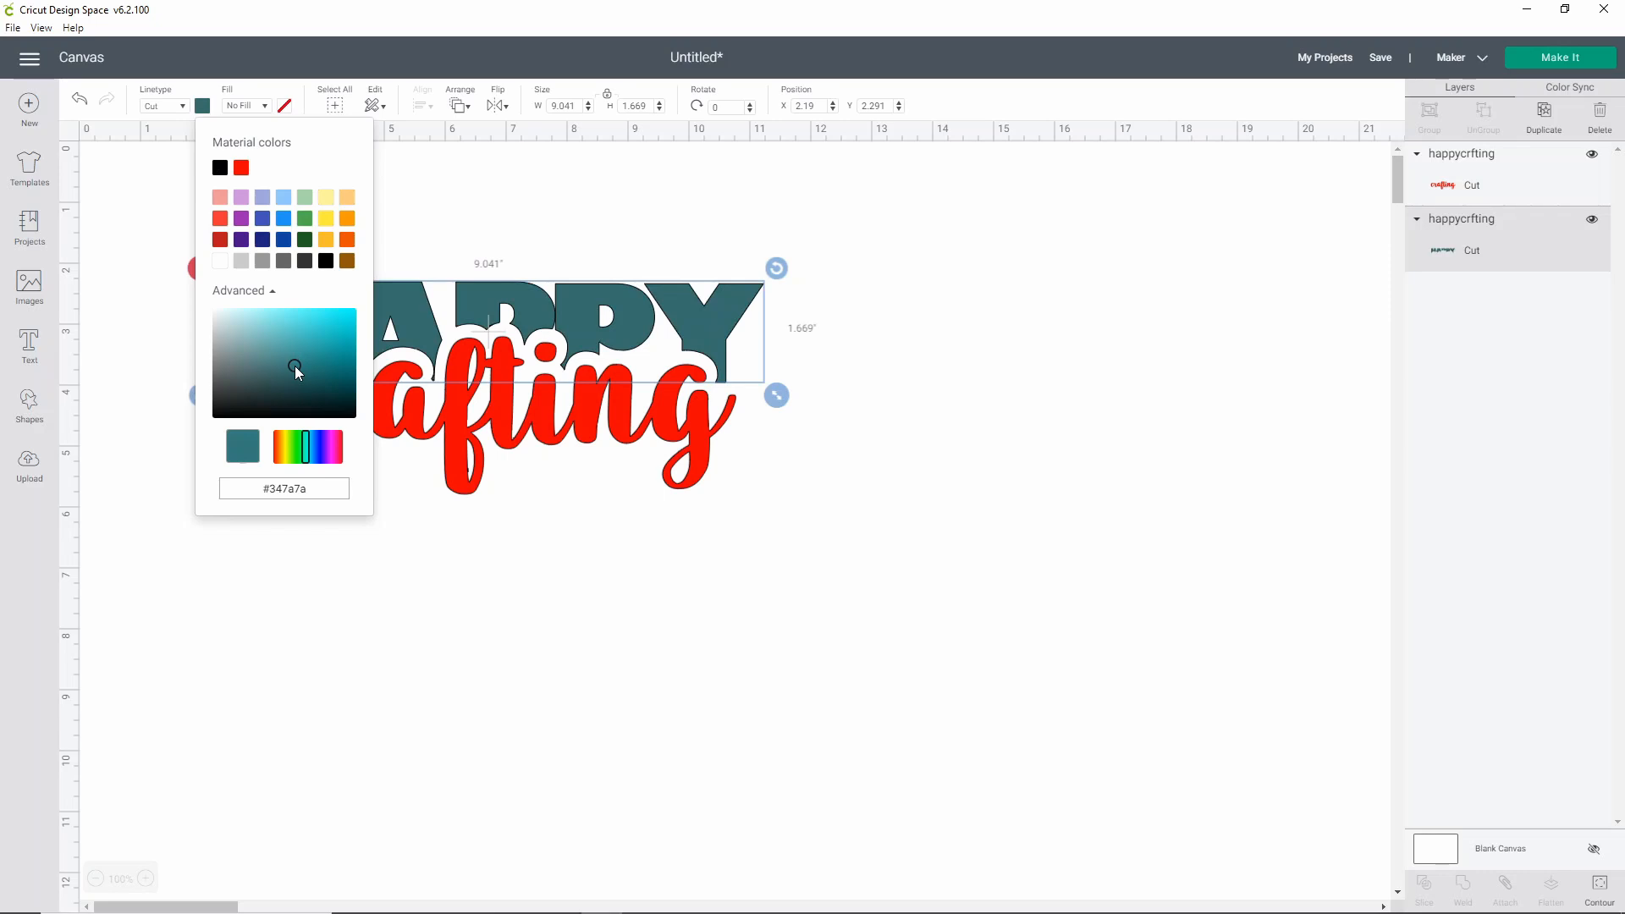
click(795, 497)
Recolor the crafting layer with a custom muted magenta-purple, then deselect it
click(615, 435)
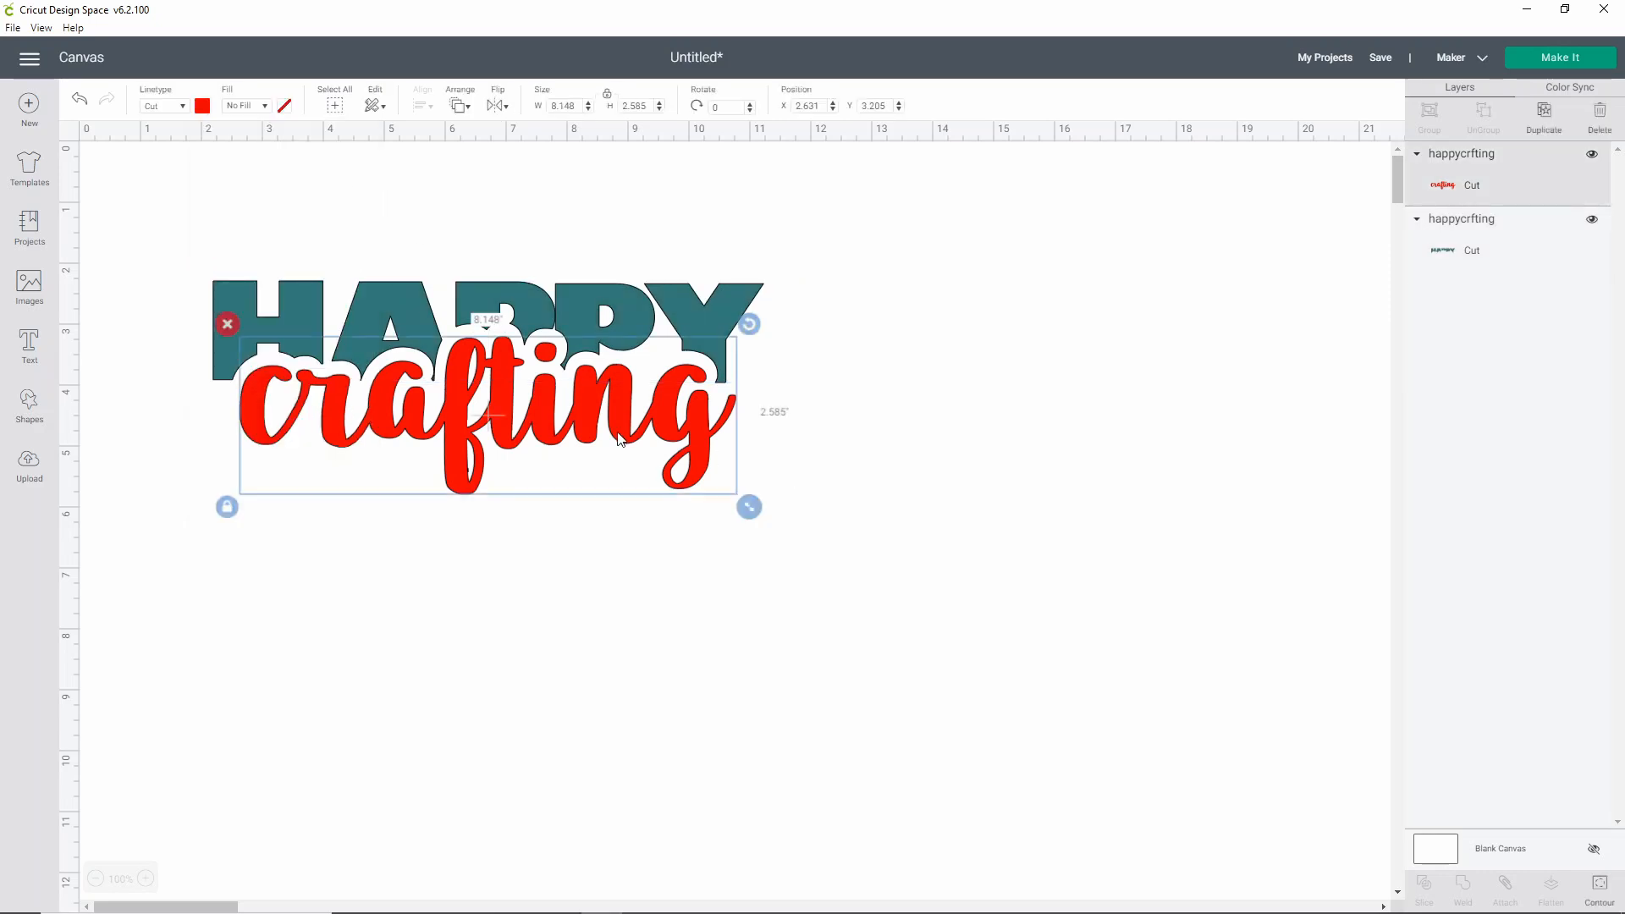
click(202, 106)
click(232, 301)
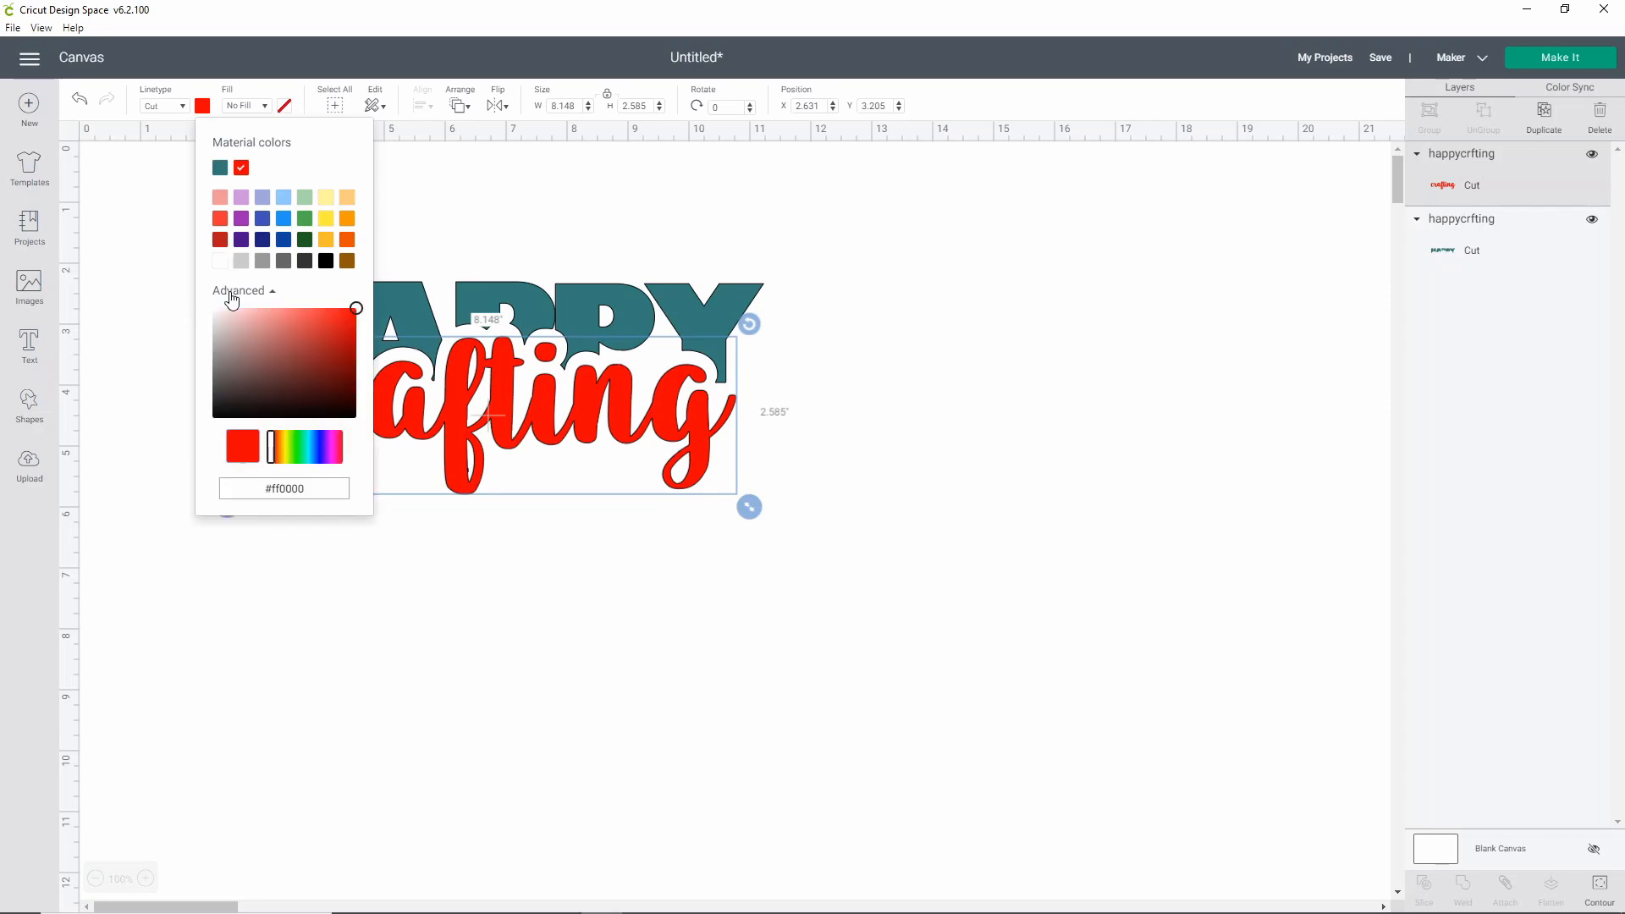
click(273, 442)
drag(281, 441, 334, 441)
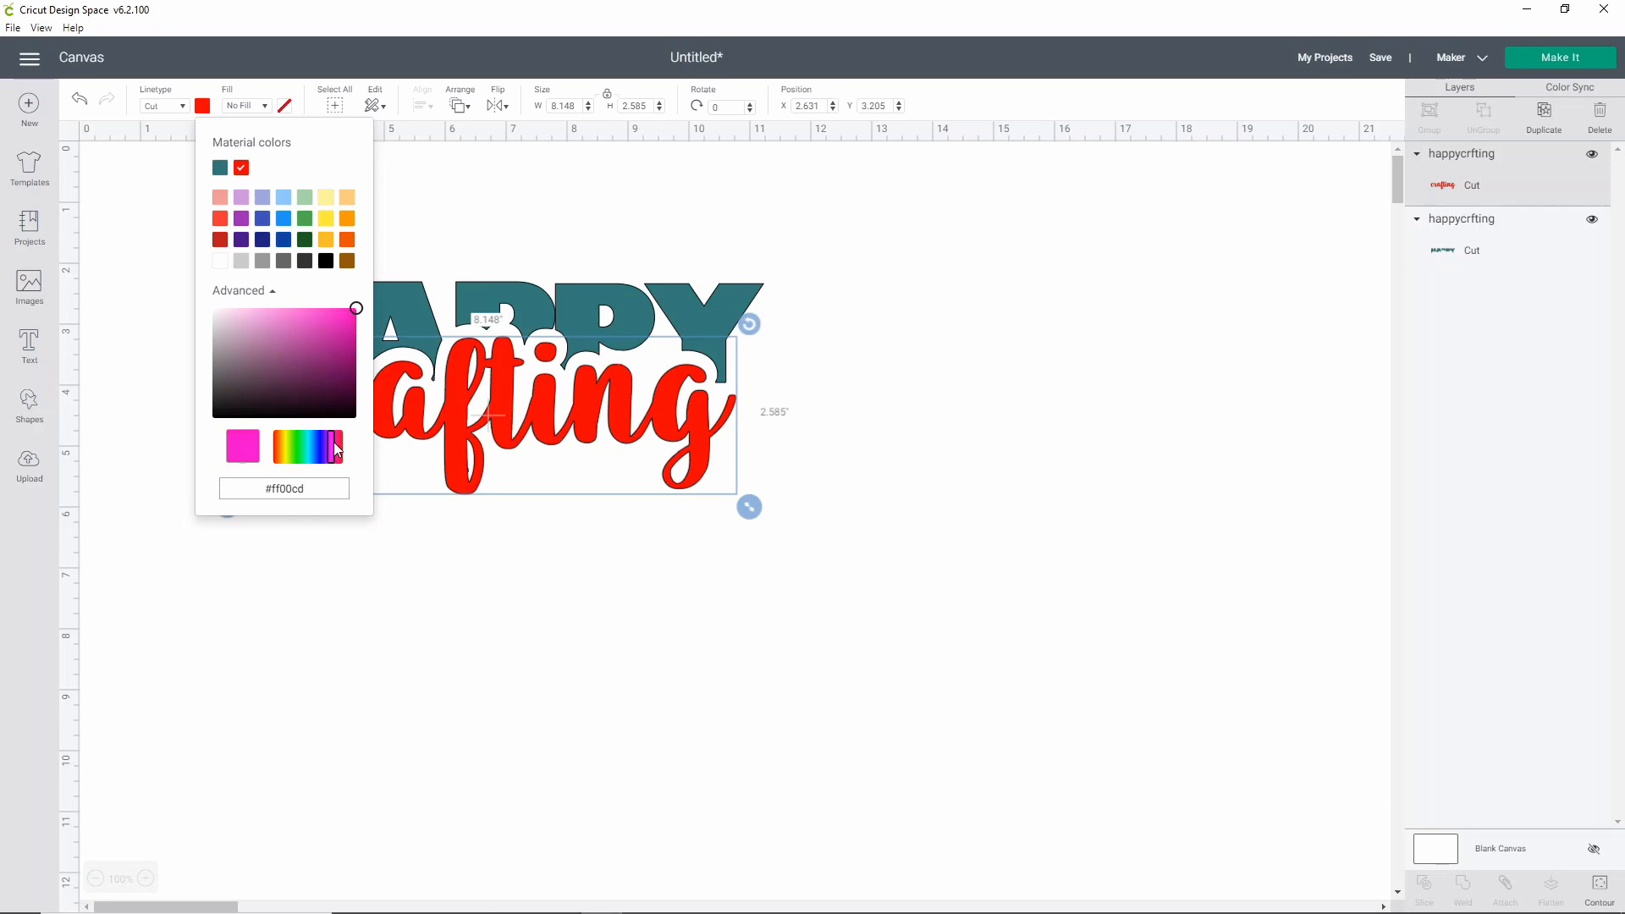
click(323, 343)
click(313, 356)
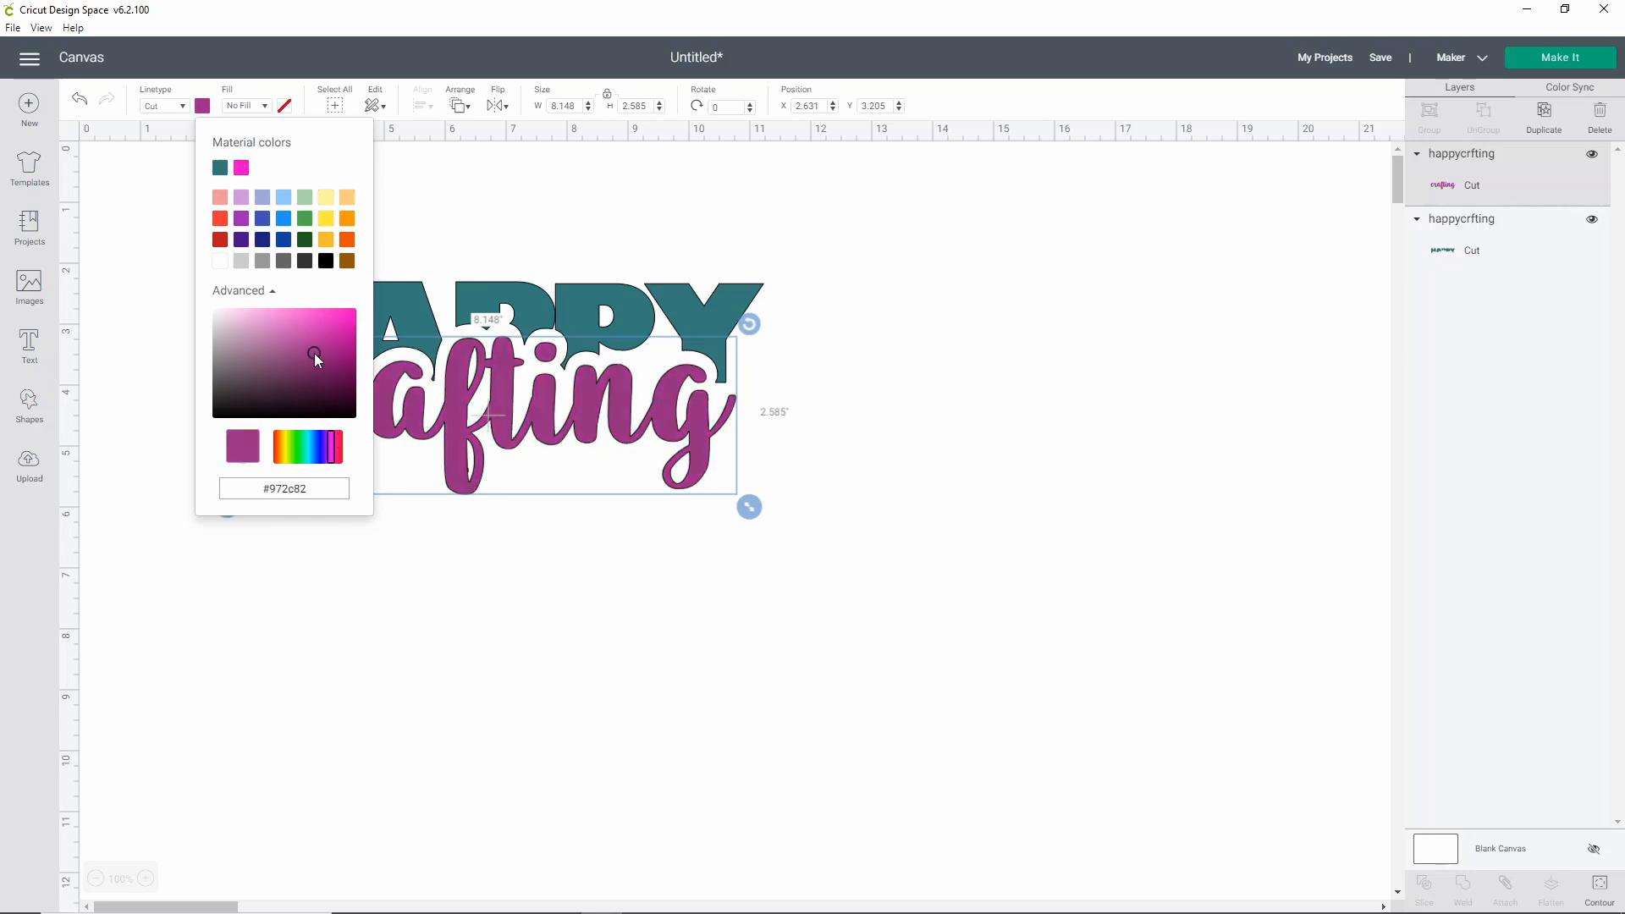
click(309, 354)
click(513, 526)
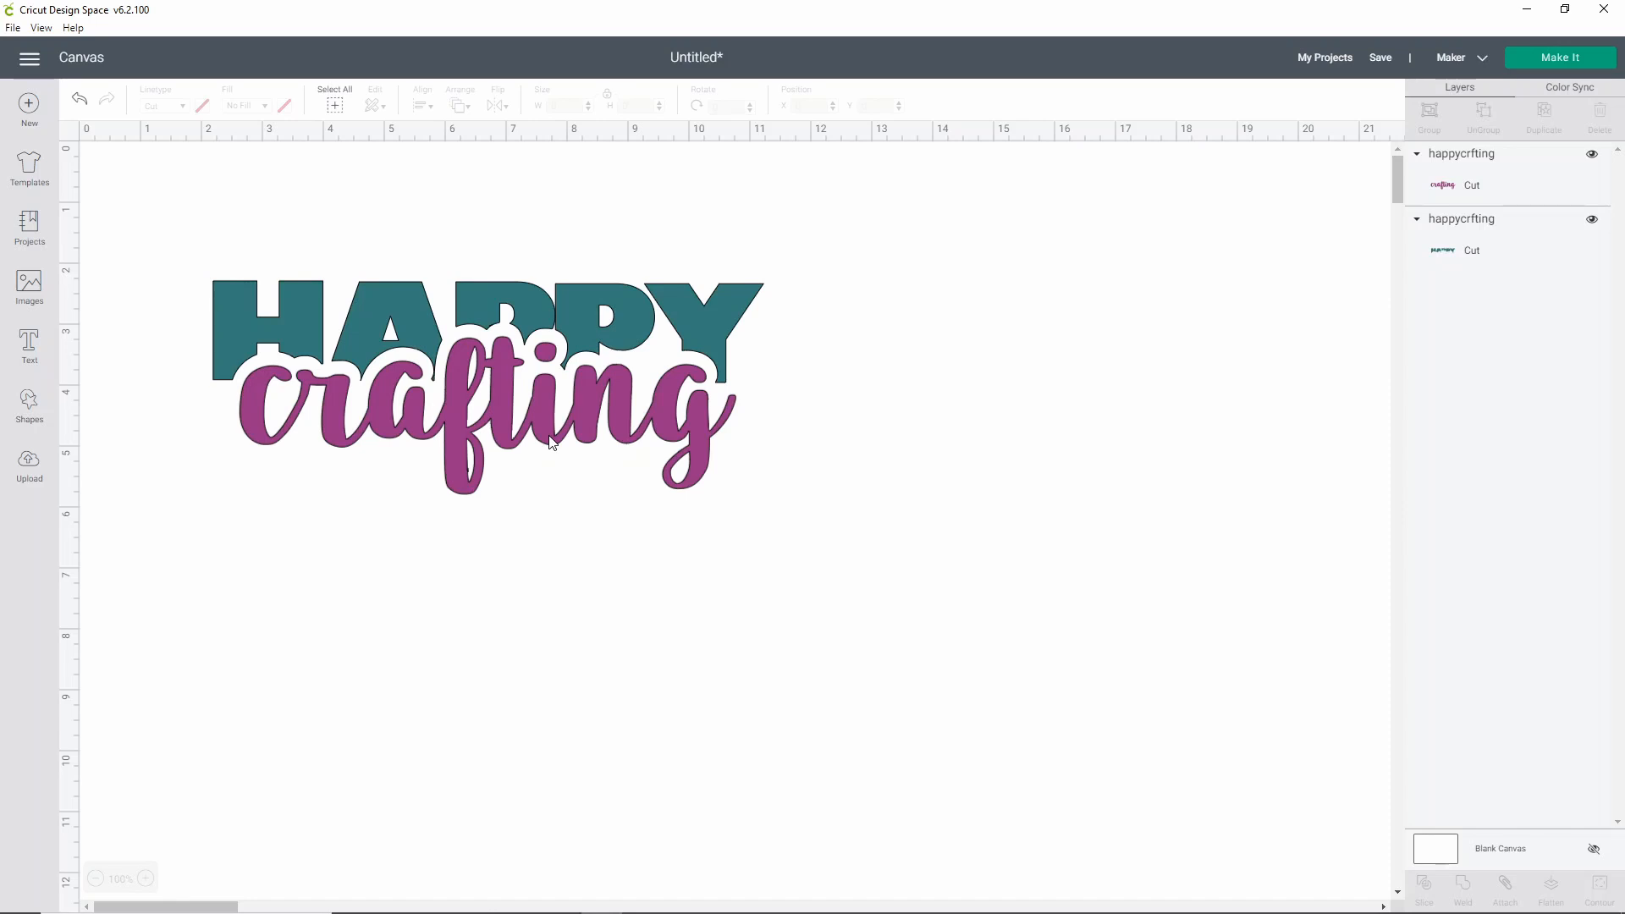
Send the project to mat preparation and turn on mirroring for both the HAPPY and crafting mats
click(1539, 63)
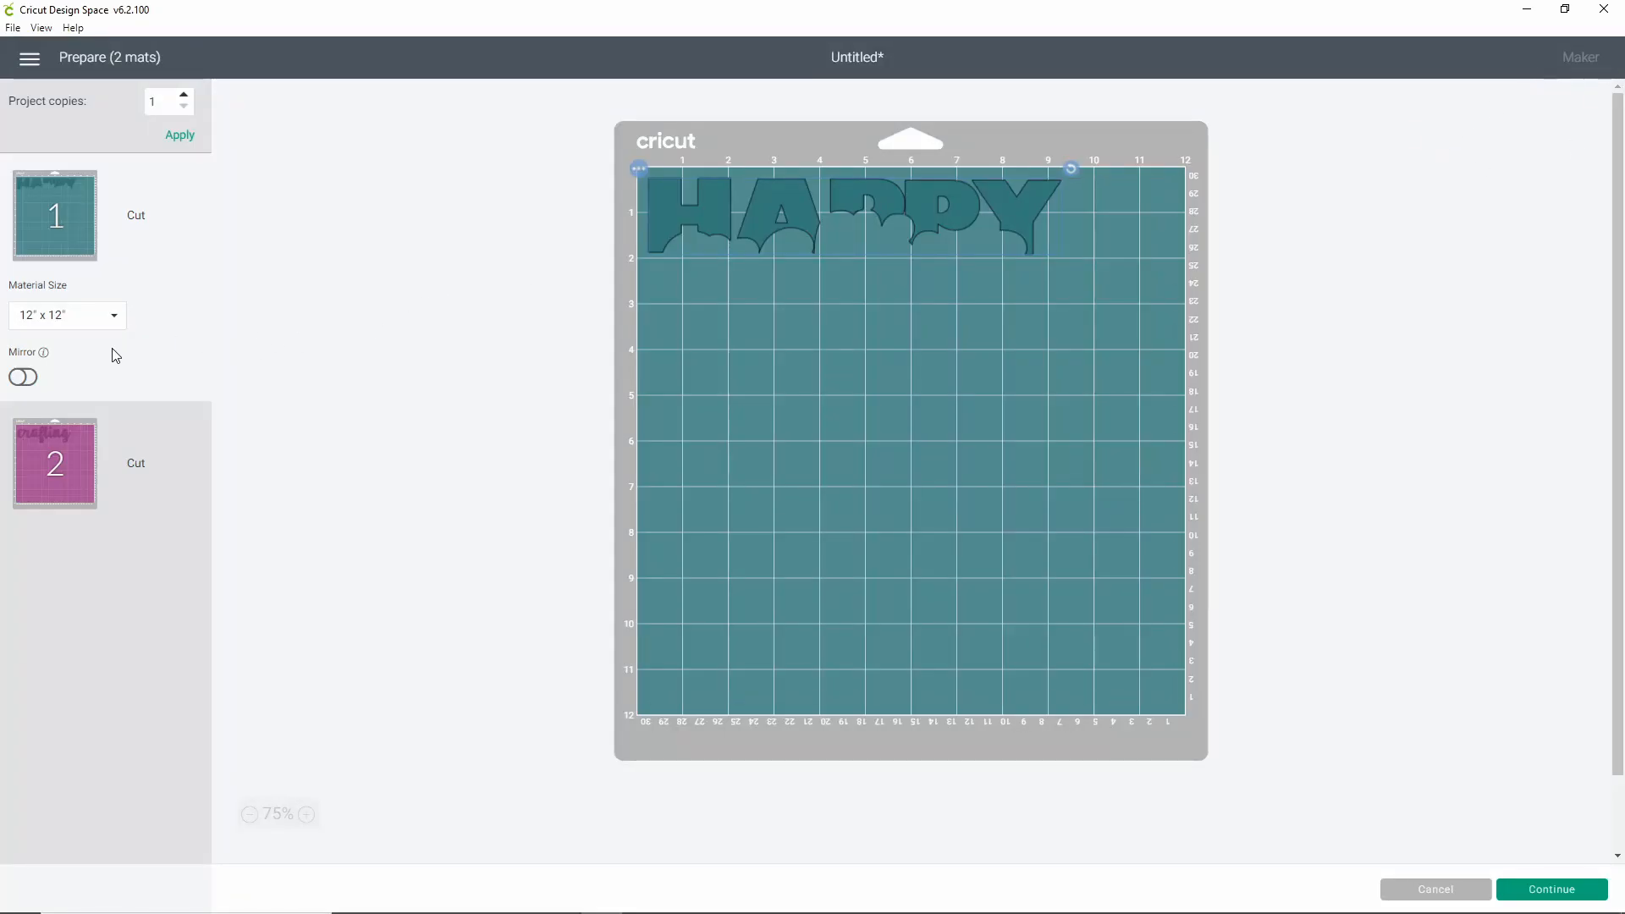
click(24, 378)
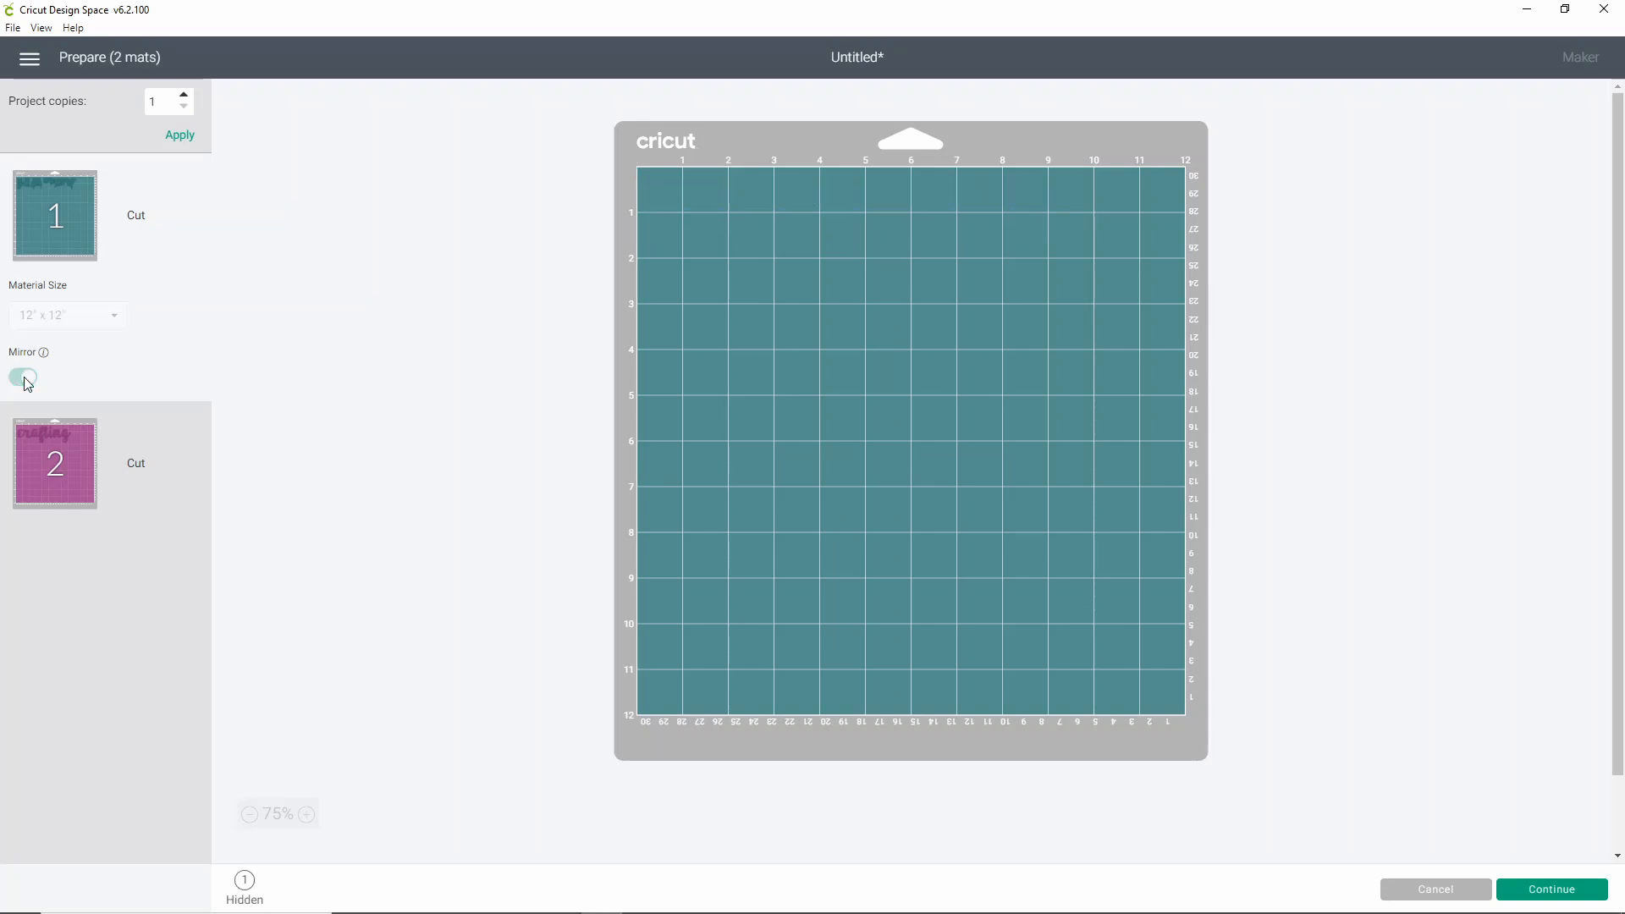
click(45, 463)
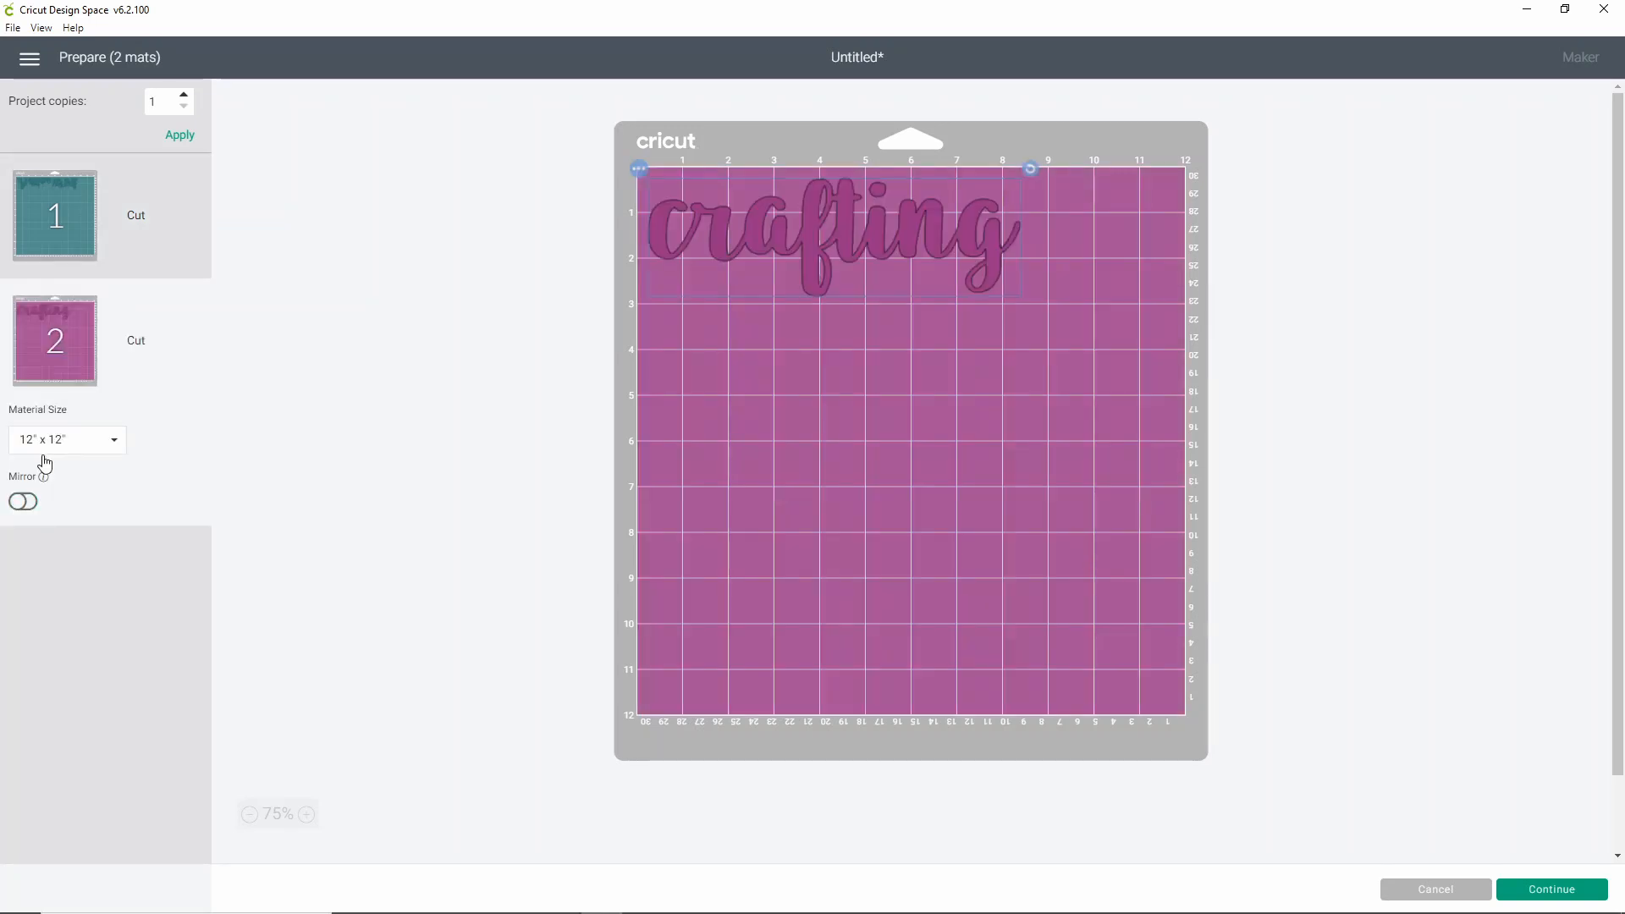
click(20, 502)
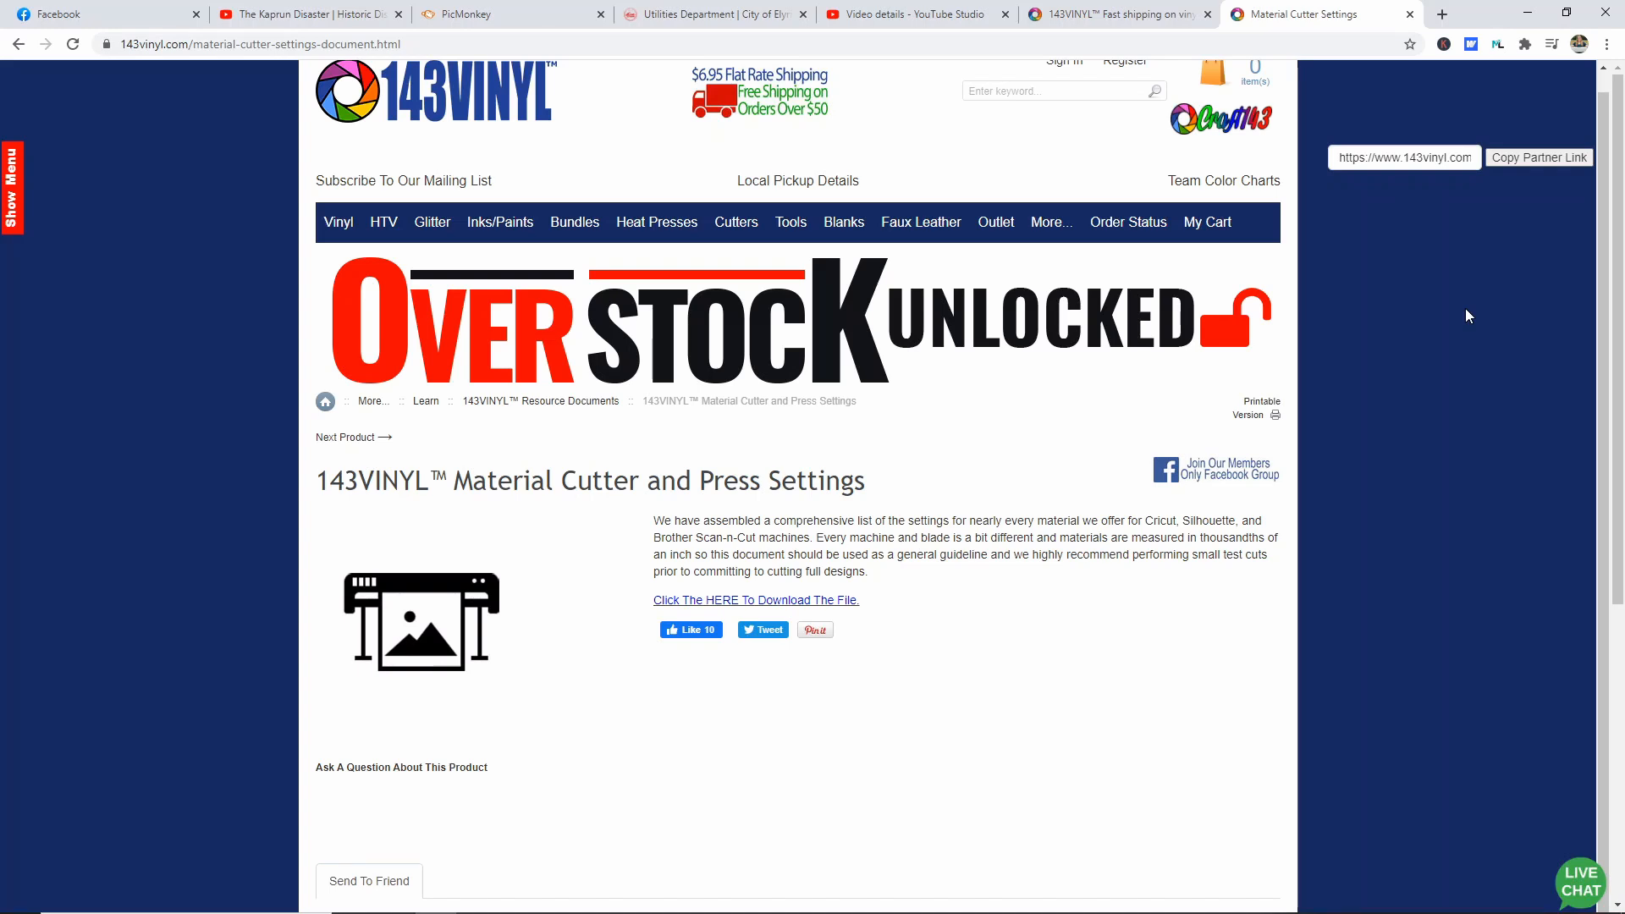
Open the 143VINYL cutter settings PDF in the browser and examine the Cricut and pressing settings for heat transfer vinyl
click(847, 602)
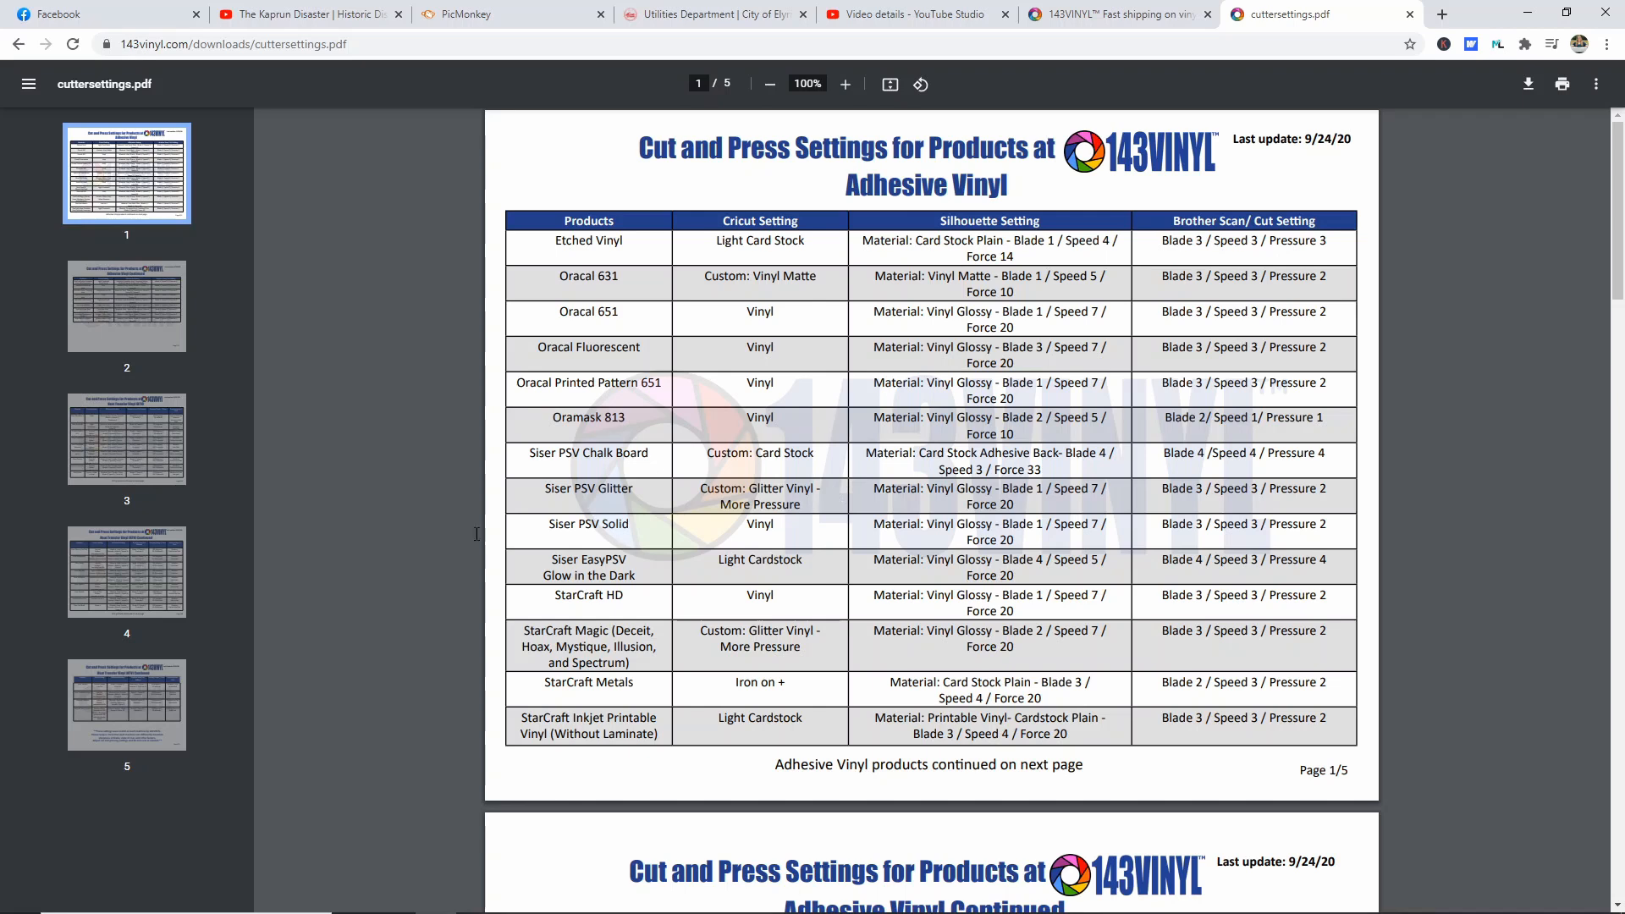
scroll(423, 383, down, 7)
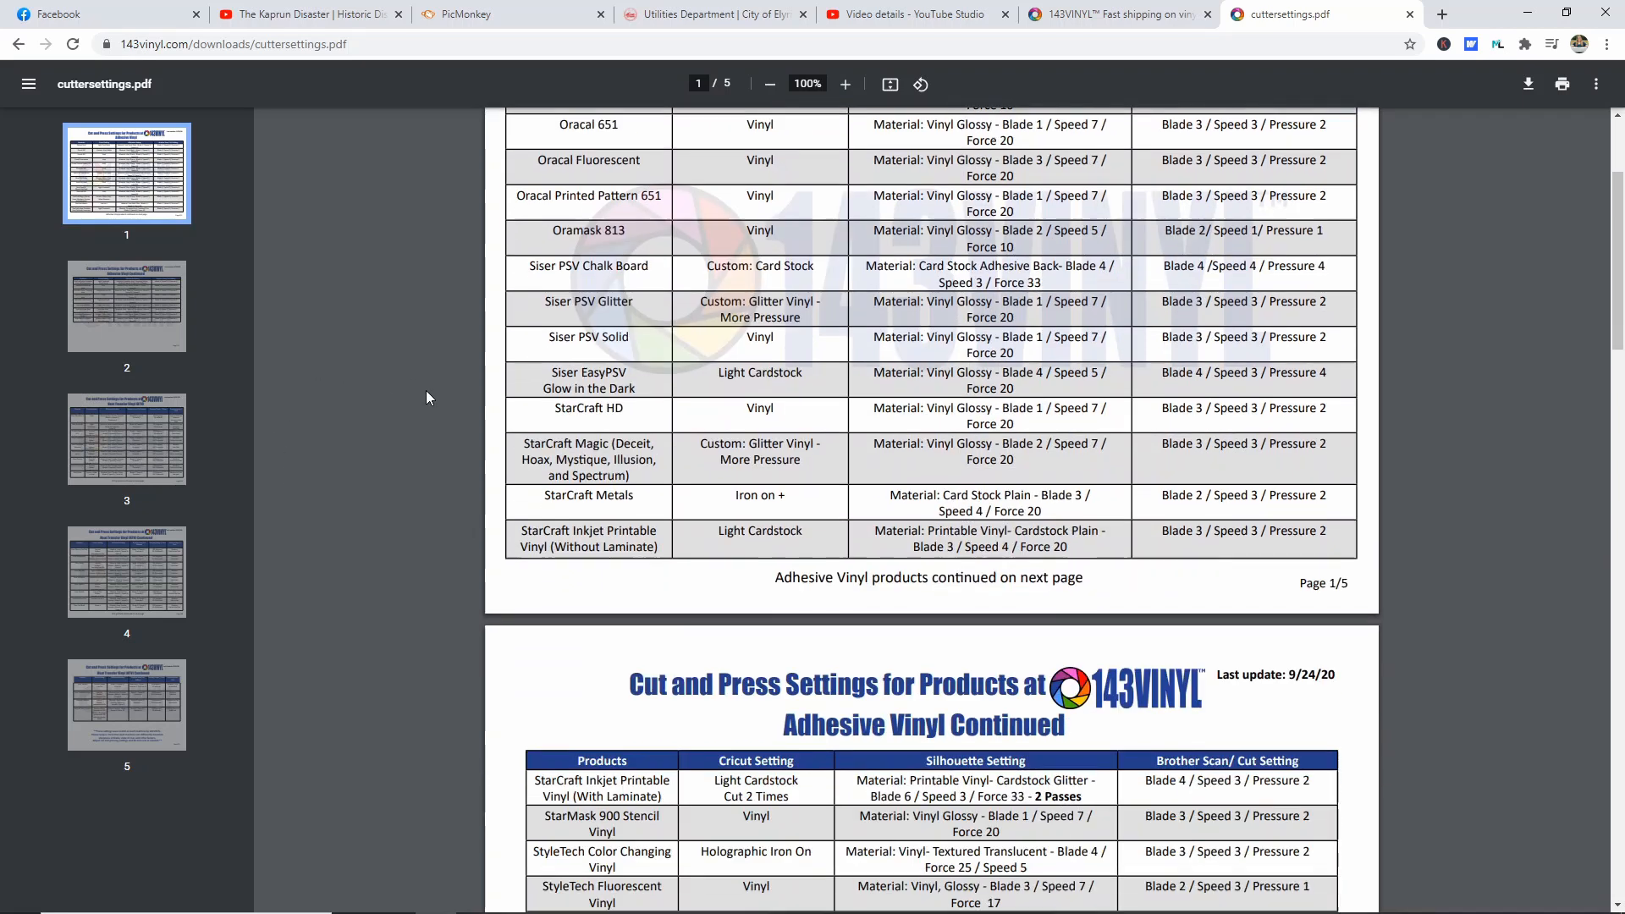
scroll(425, 390, down, 2)
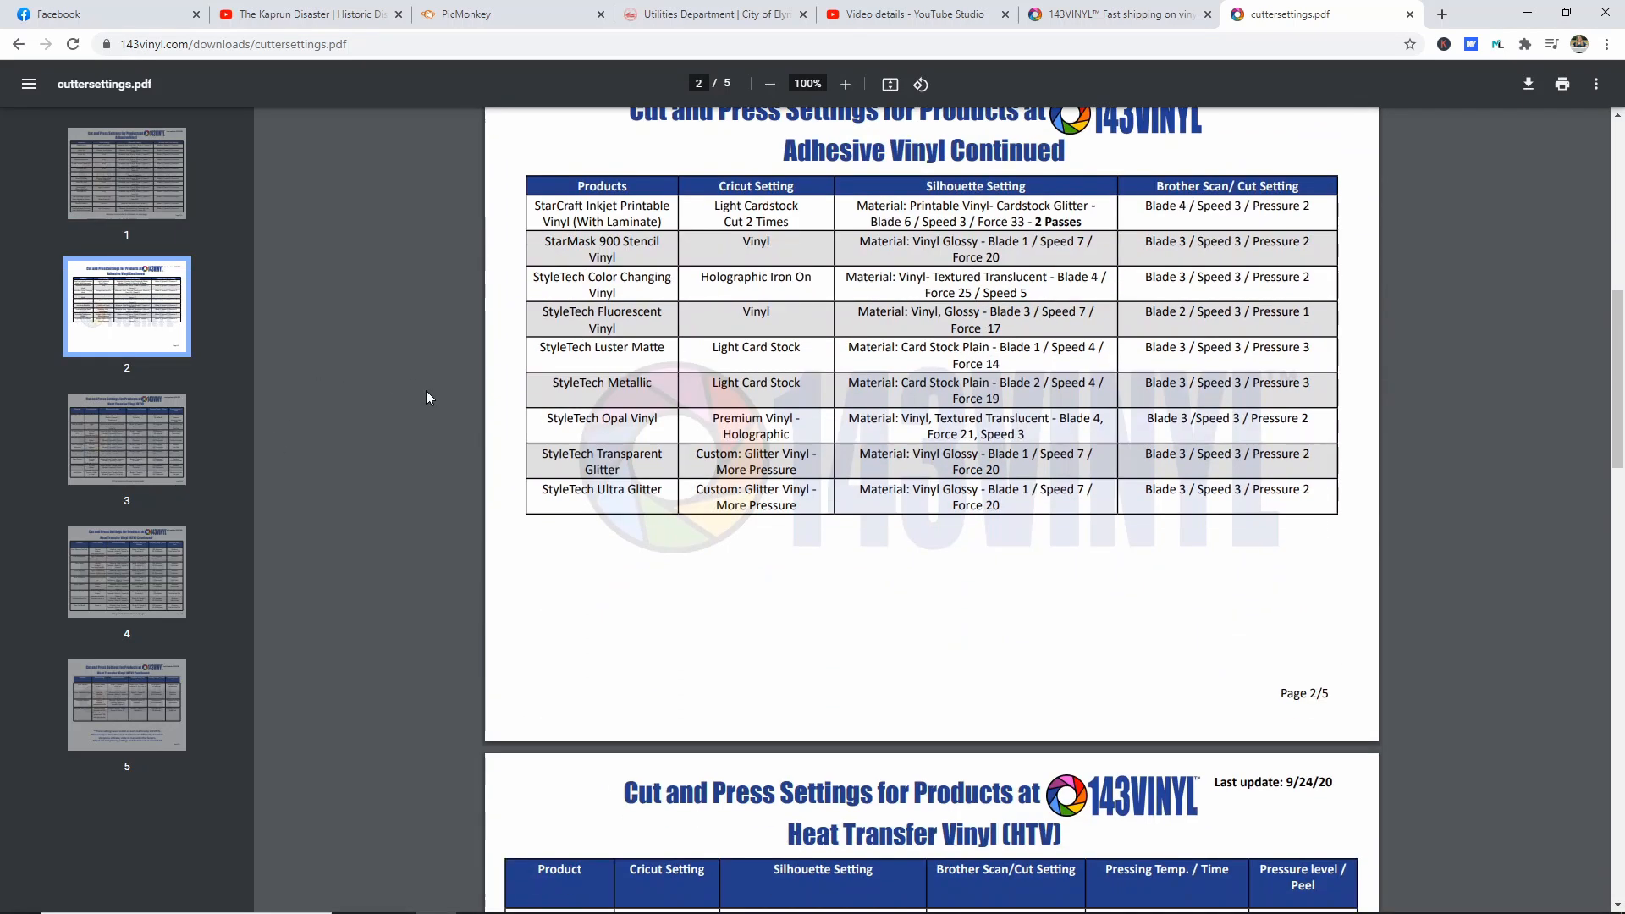
scroll(425, 390, down, 3)
scroll(426, 396, down, 3)
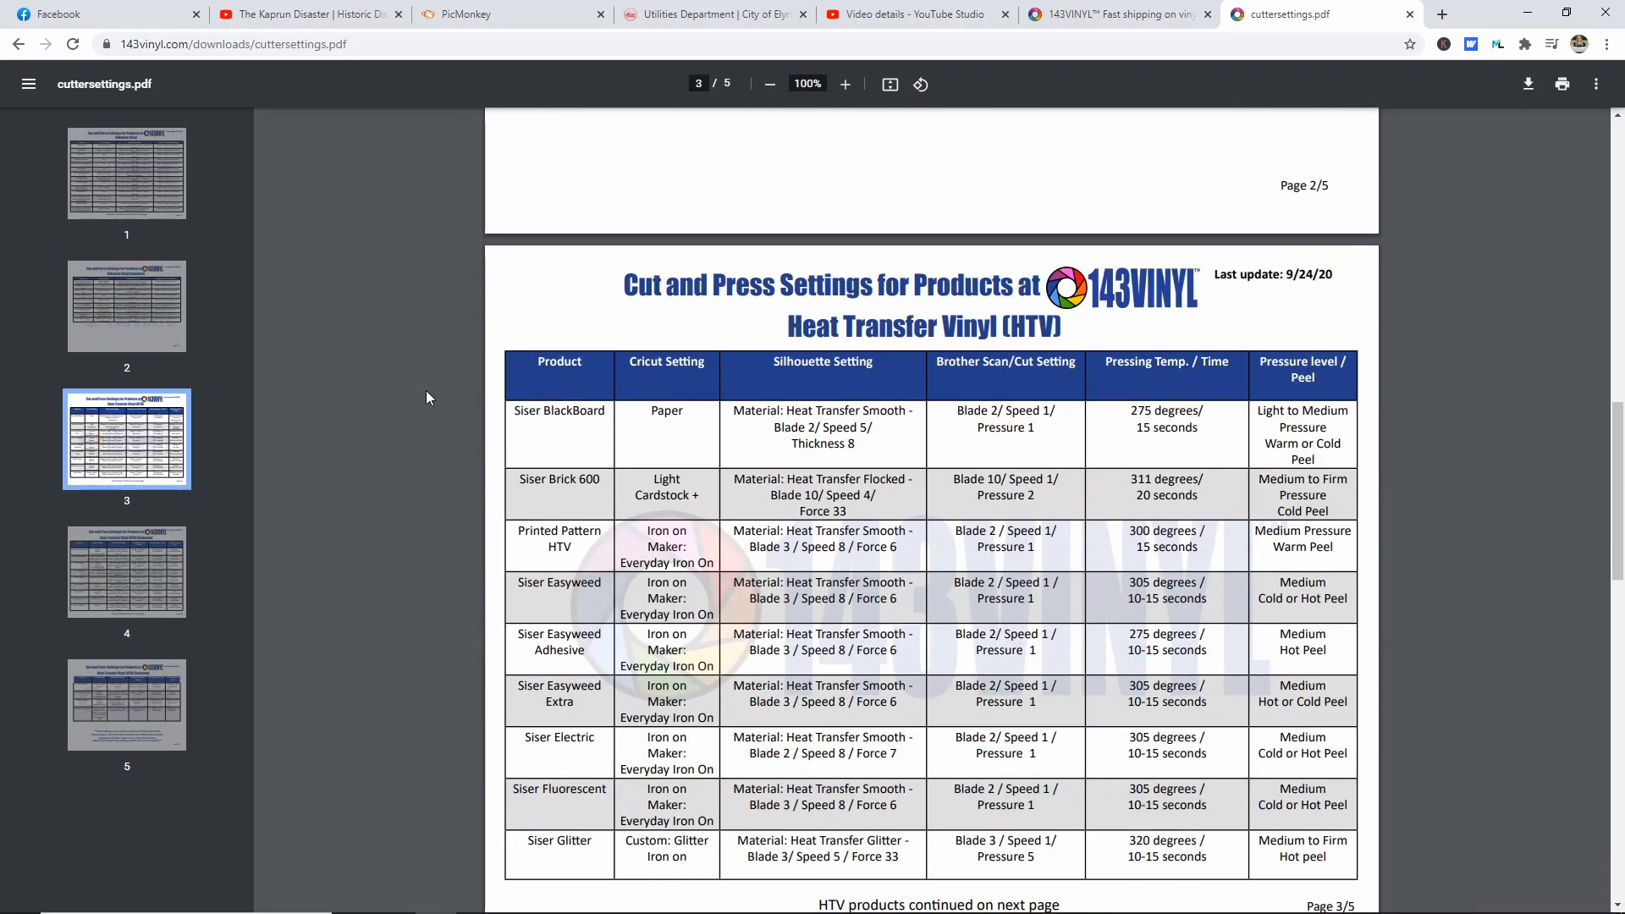
scroll(427, 396, down, 1)
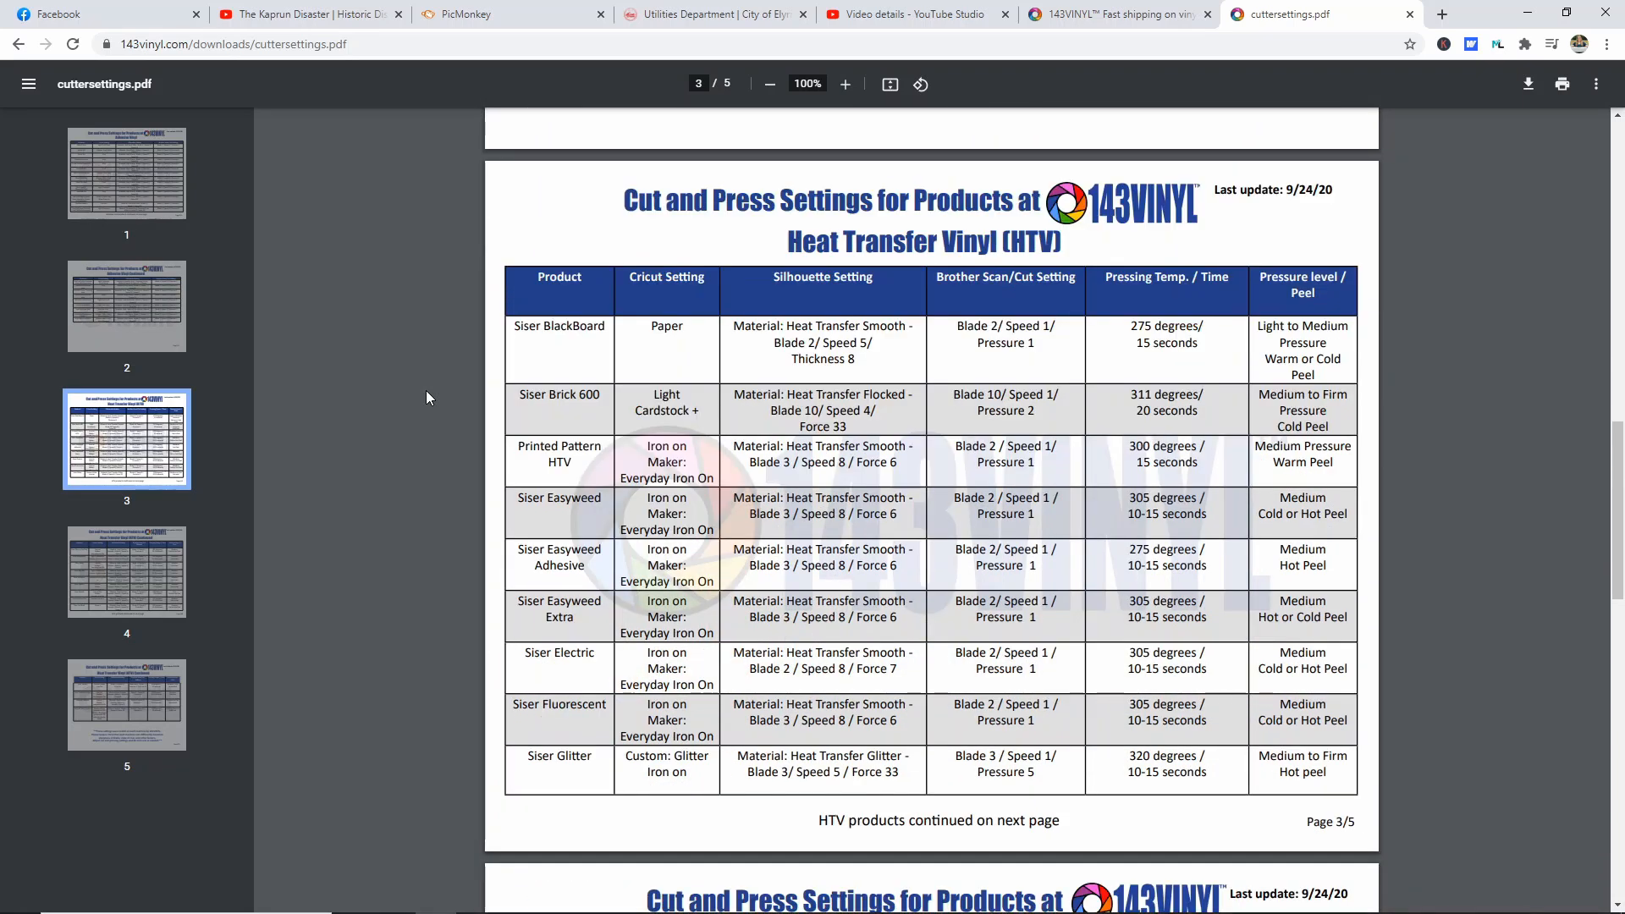
scroll(428, 396, up, 1)
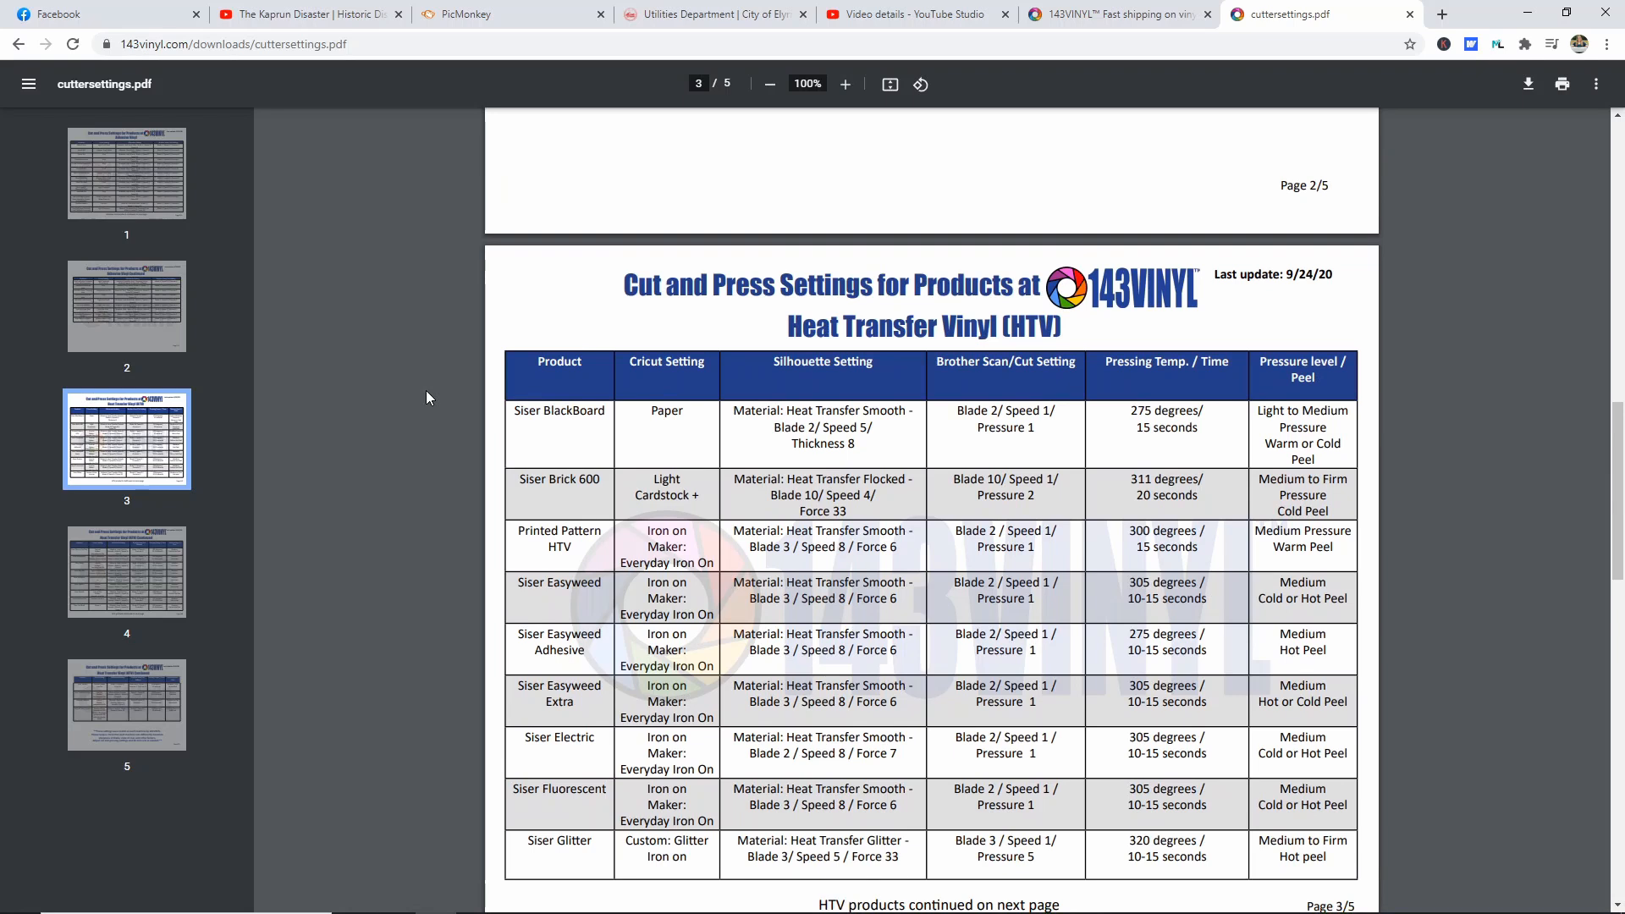
scroll(426, 396, down, 1)
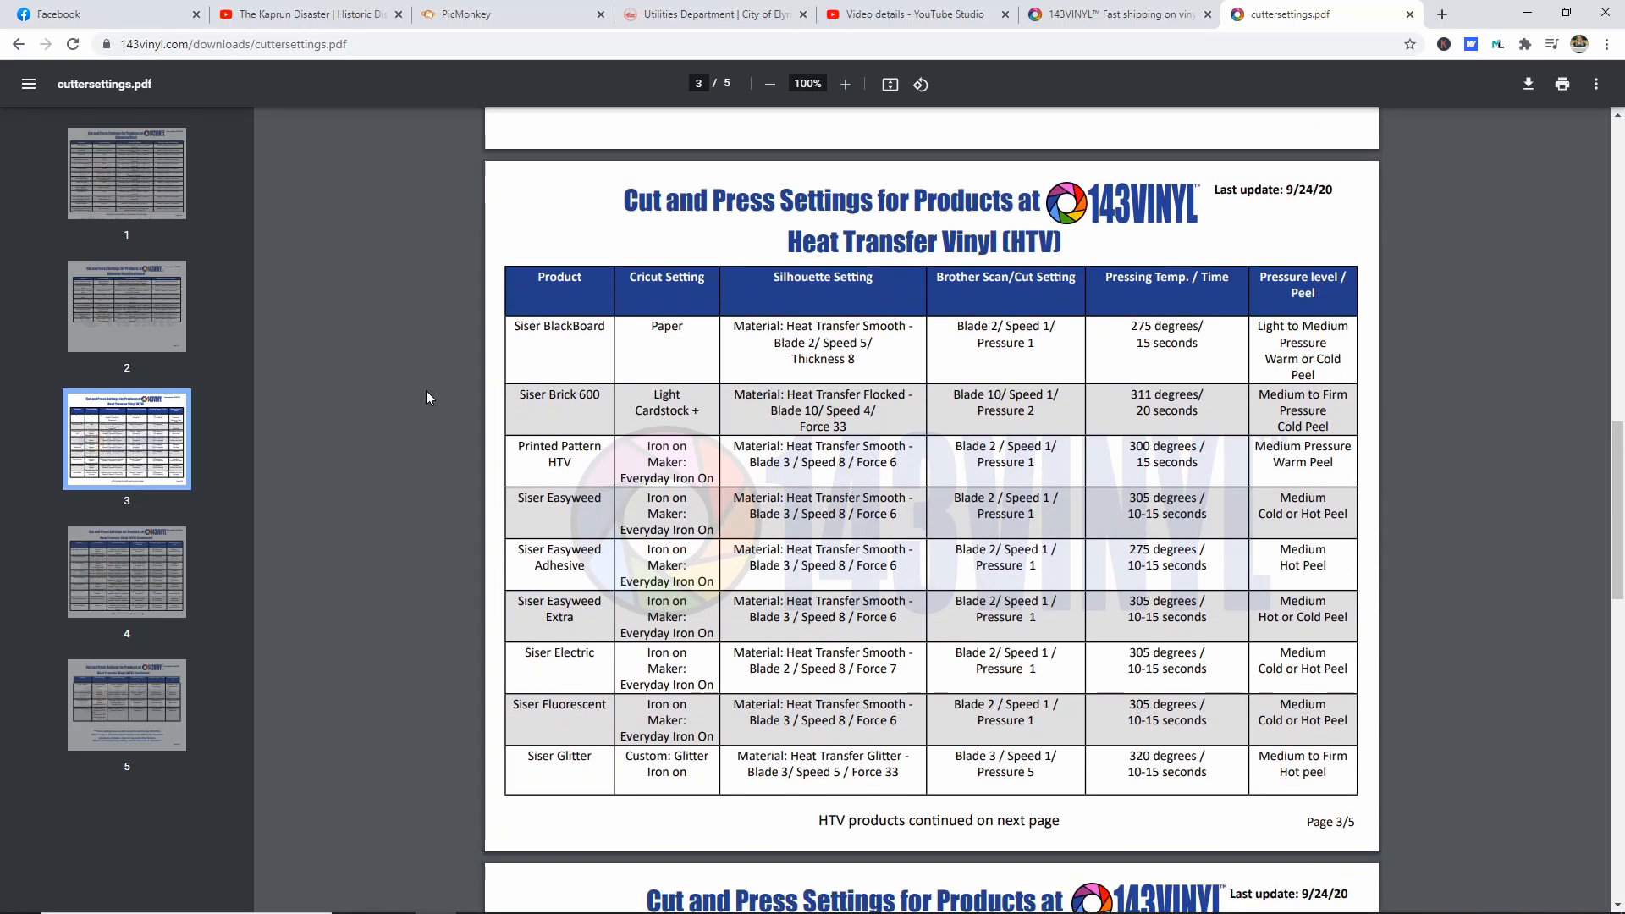
scroll(425, 396, down, 2)
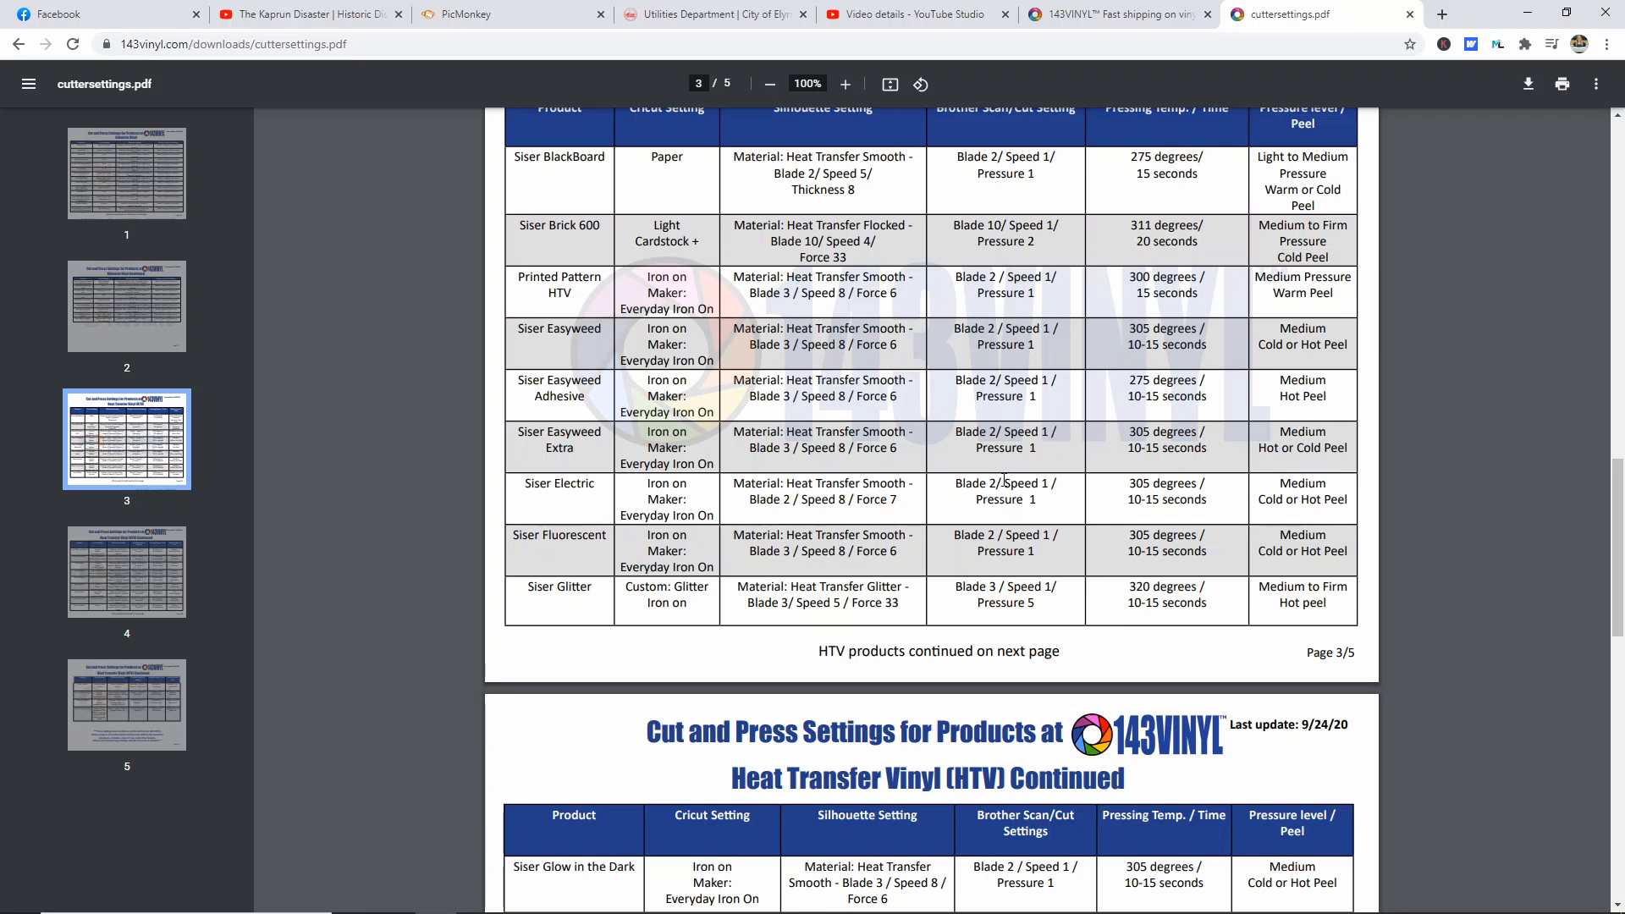
scroll(1238, 465, up, 1)
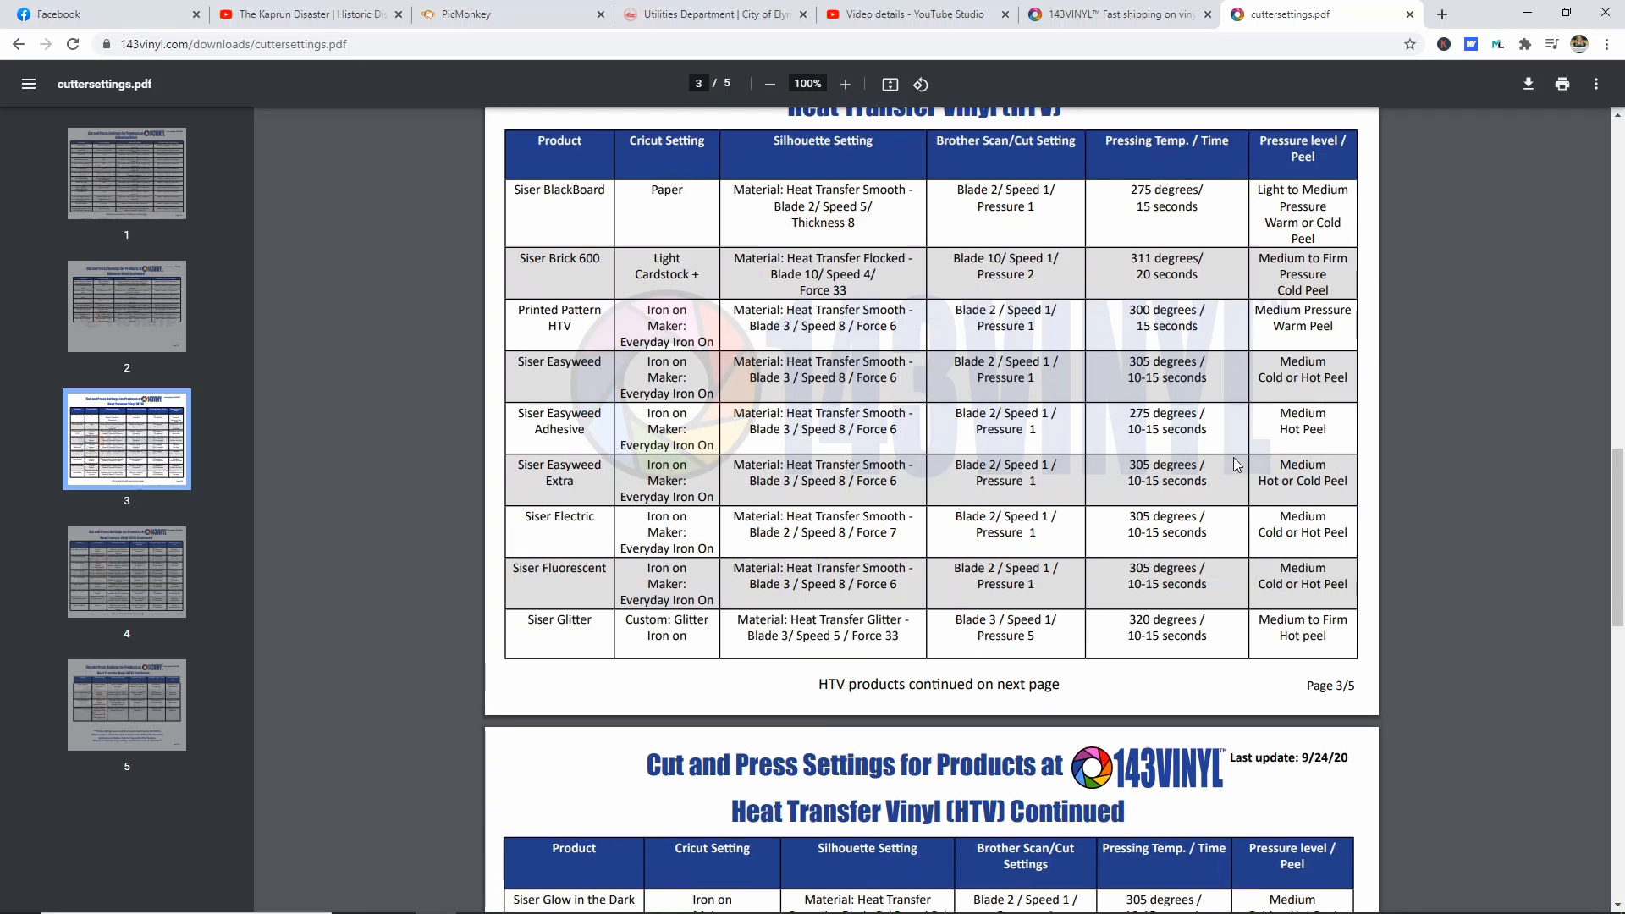